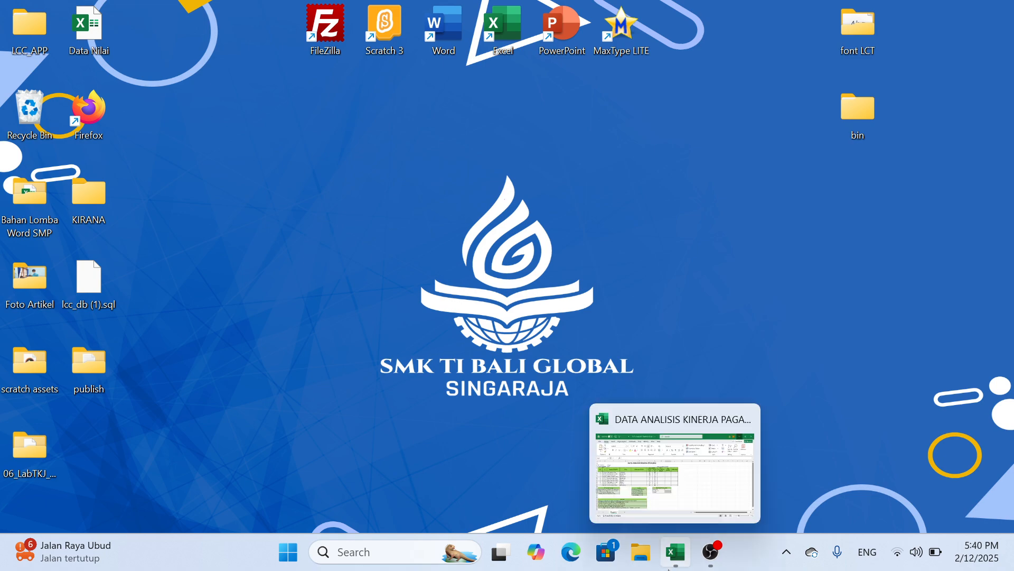
Step: Switch to the employee performance workbook in Excel and look over its empty result columns and the Nilai Rata-Rata Per Divisi table
left_click(670, 549)
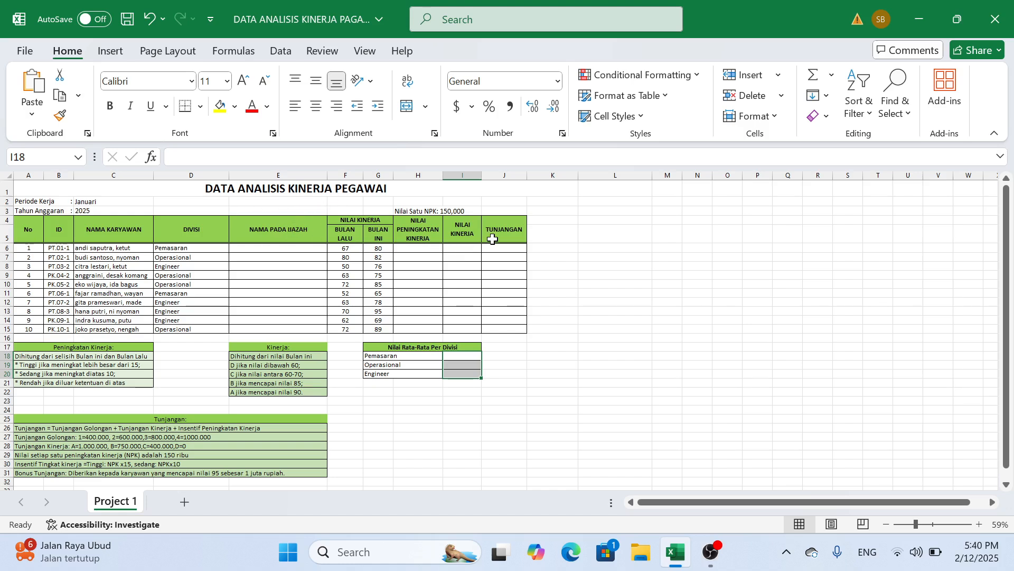
left_click(268, 228)
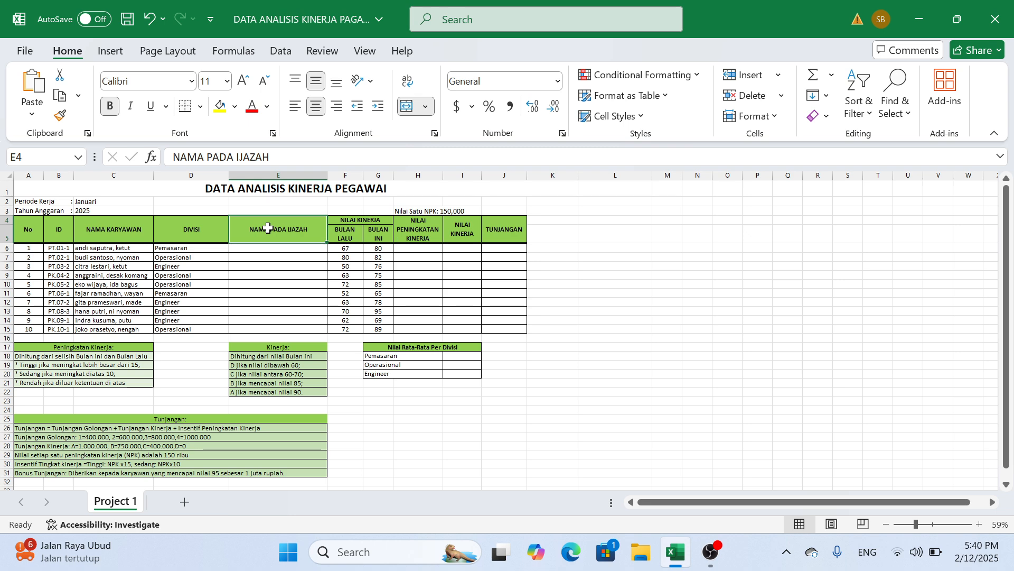
left_click(431, 227)
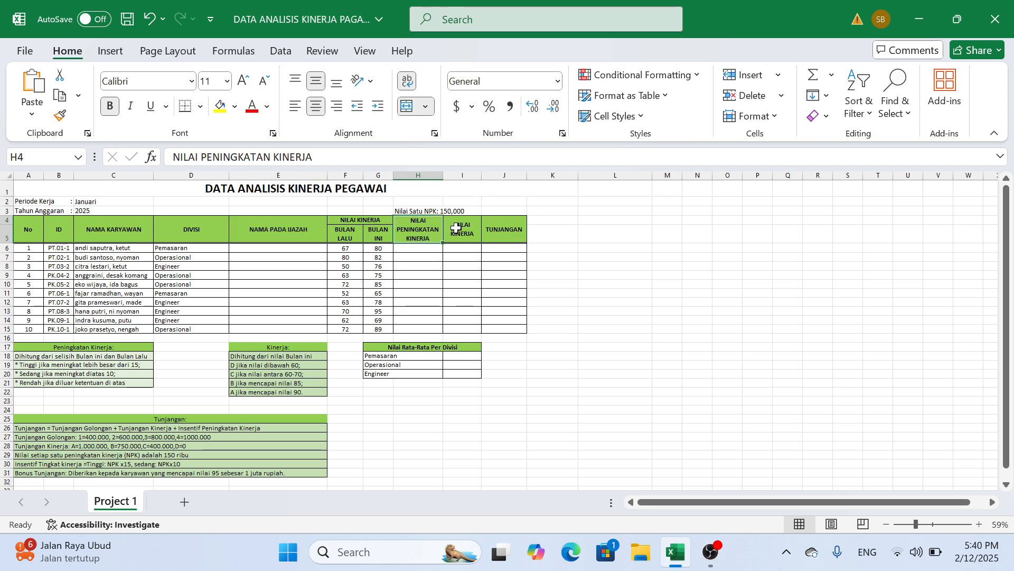
left_click(461, 228)
left_click(491, 231)
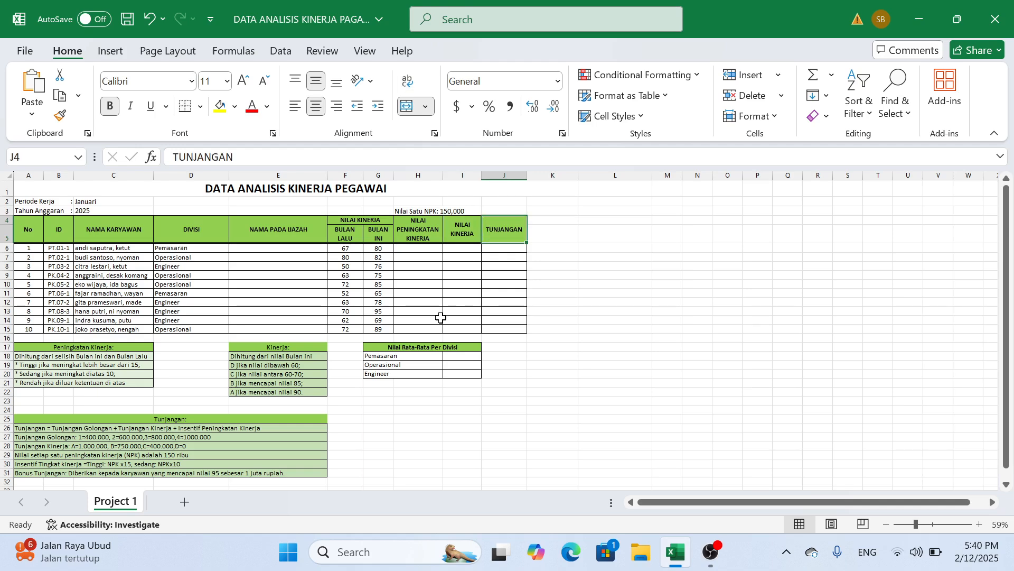
left_click(428, 347)
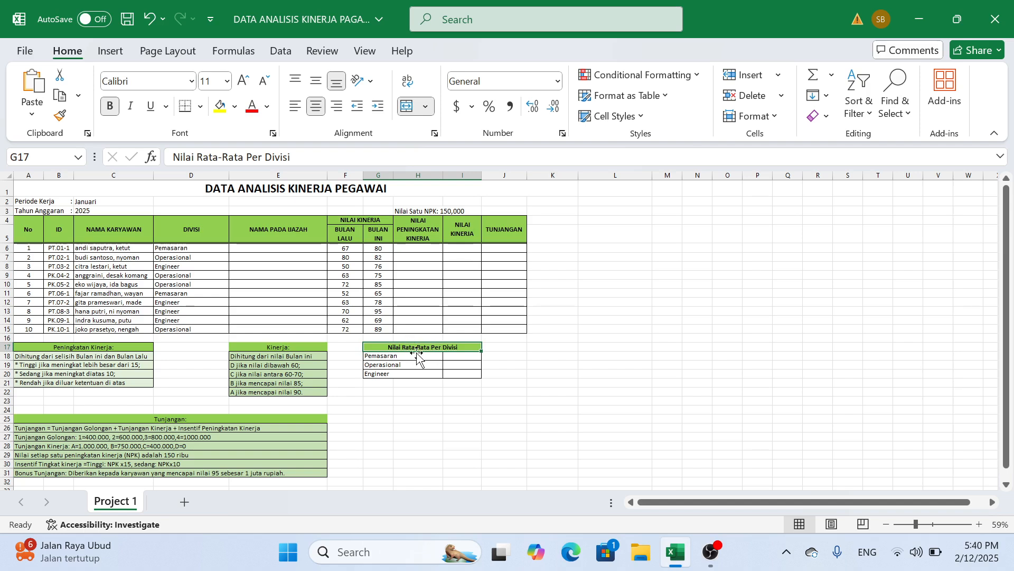
Step: Start an AVERAGEIF formula in I18 with the division cells $D$6:$D$15 as the absolute criteria range
left_click(450, 355)
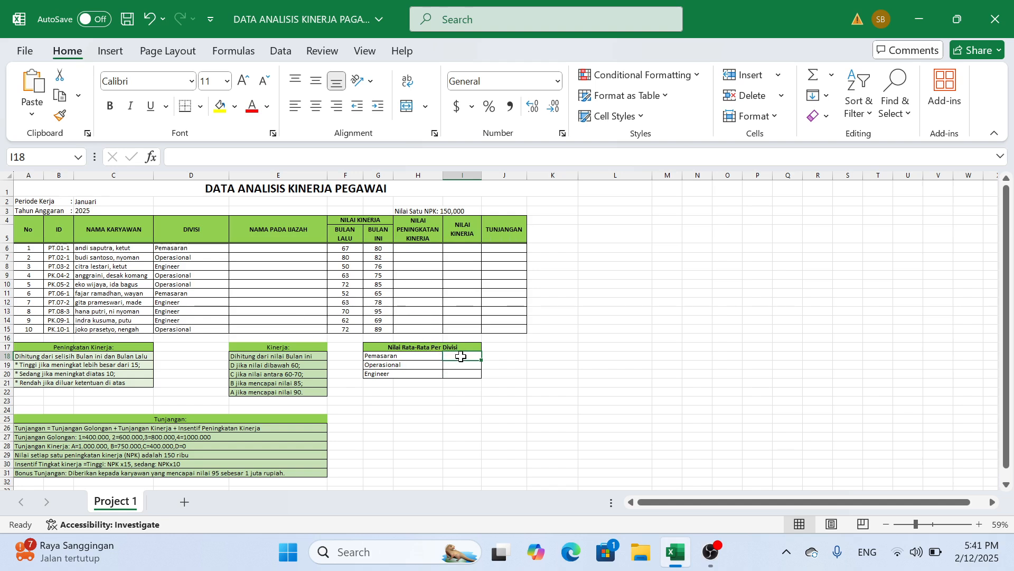
type("=av")
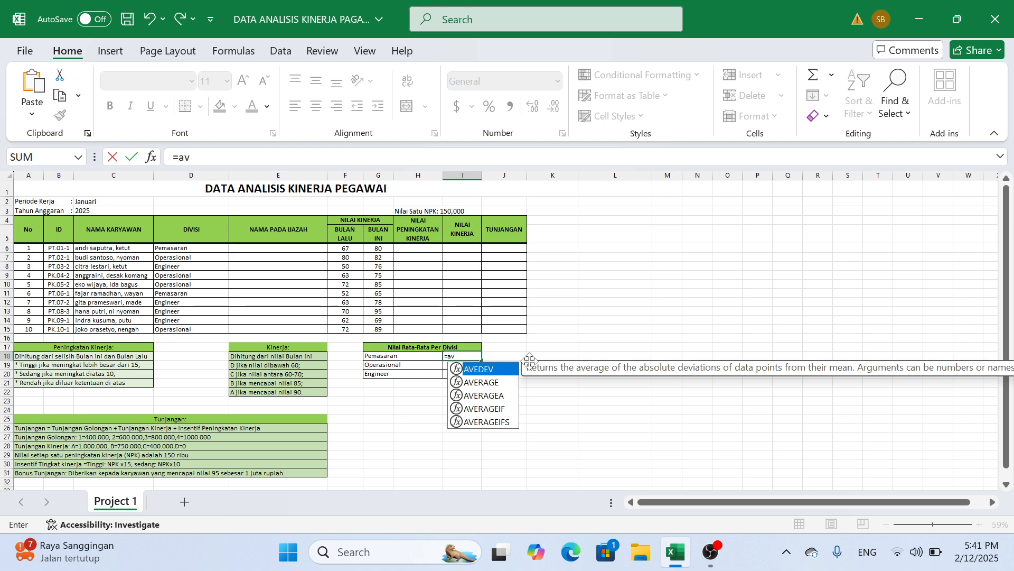
left_click(502, 408)
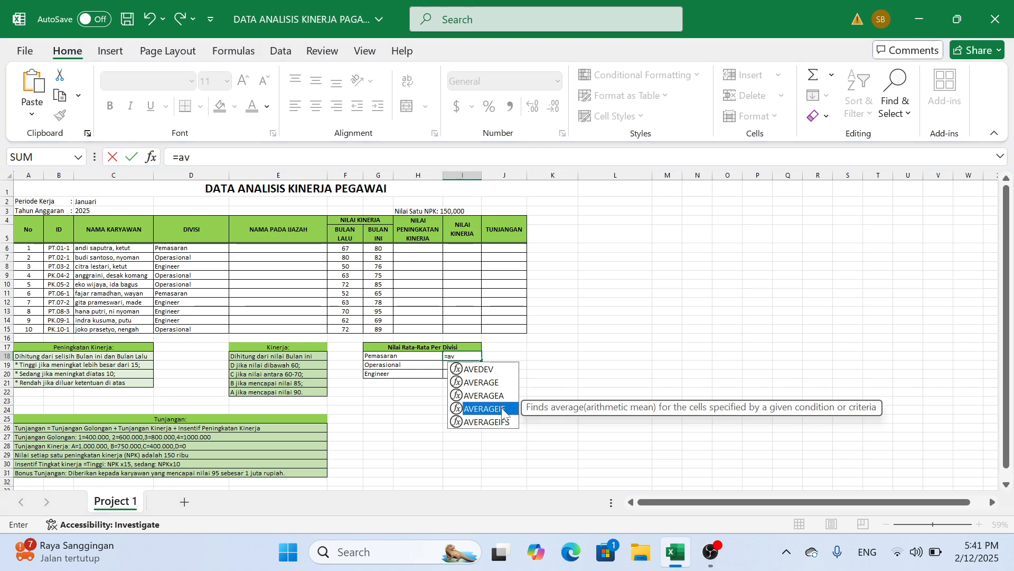
double_click(500, 407)
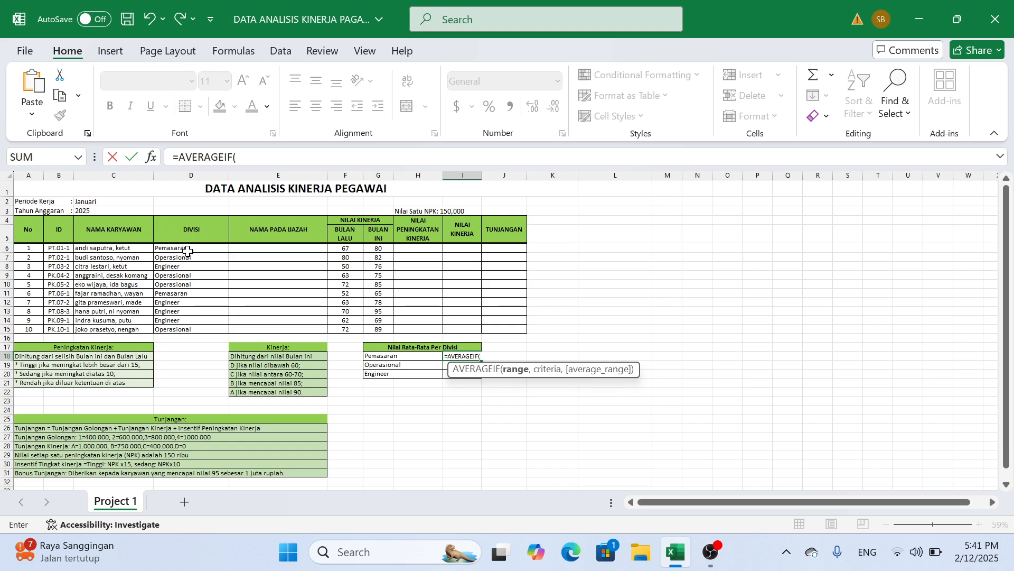
left_click_drag(187, 250, 196, 329)
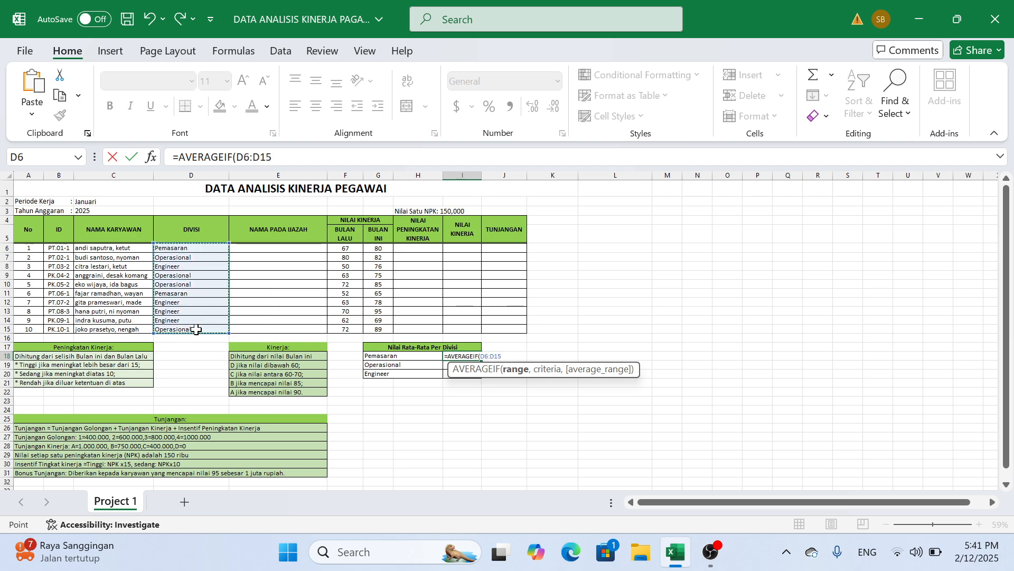
key("F4")
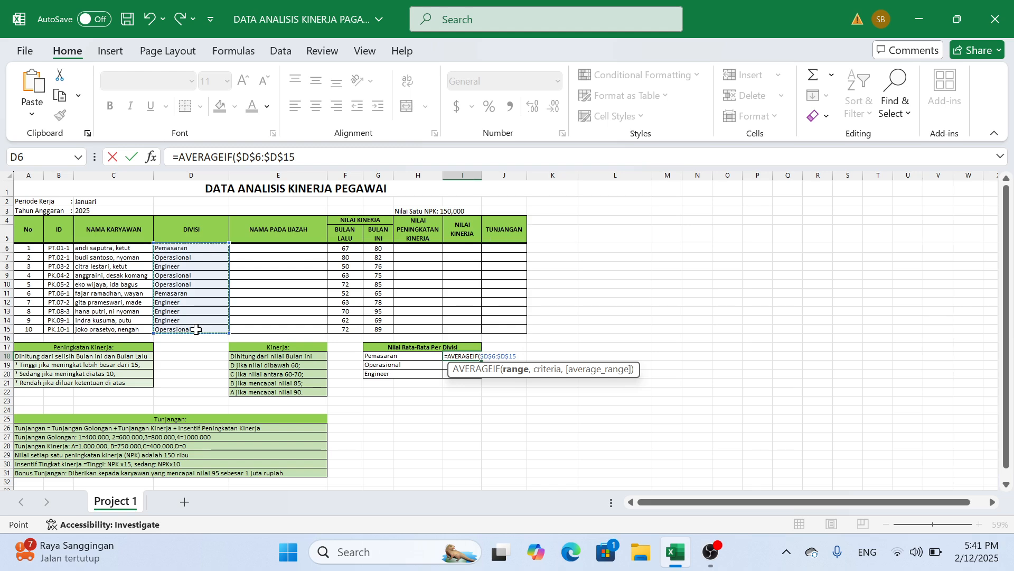
type(",")
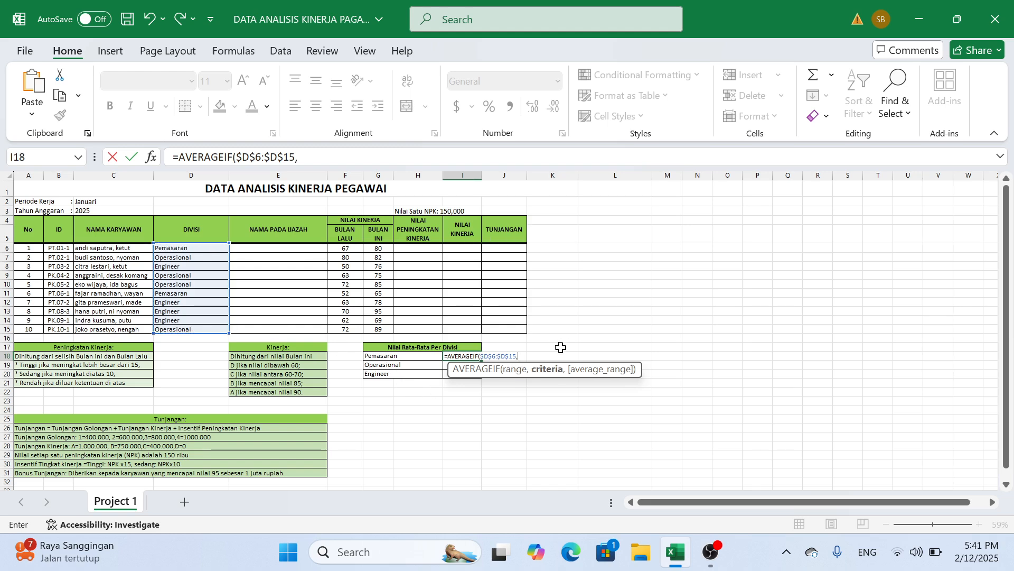
left_click(421, 355)
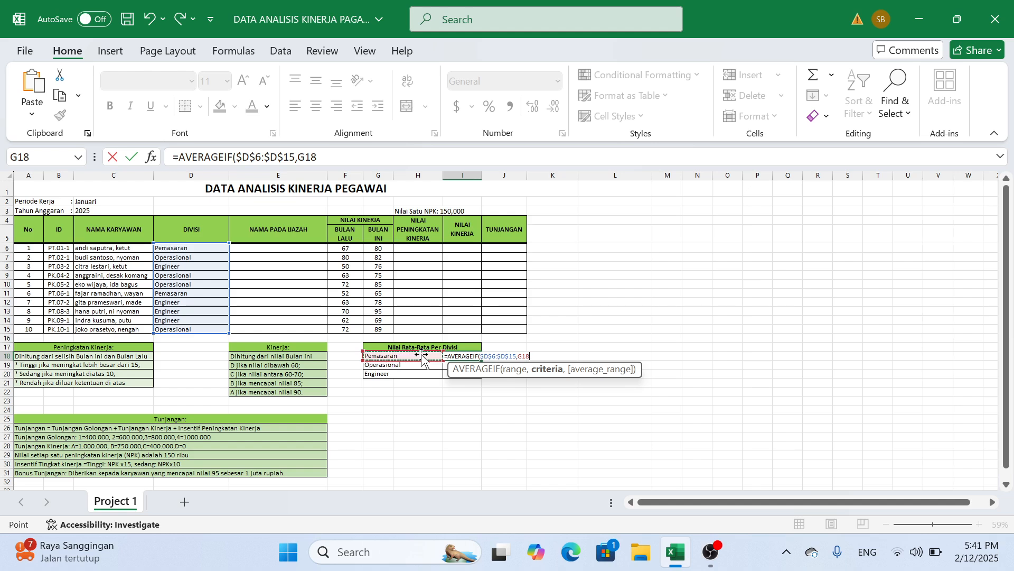
key("BackSpace")
key("BackSpace")
key("BackSpace")
key("BackSpace")
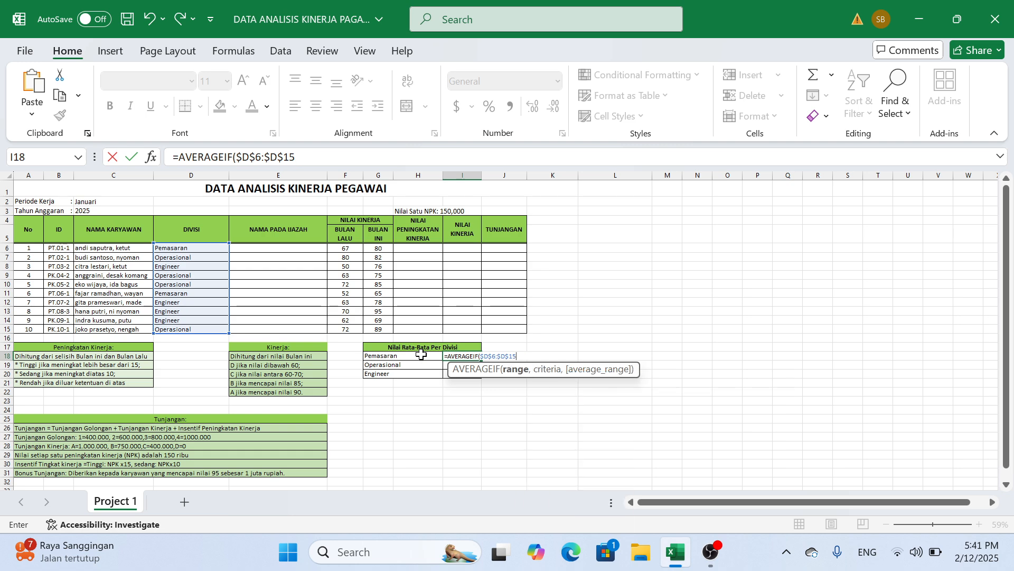
Step: Complete the AVERAGEIF formula in I18 with the text criterion "Pemasaran" and the absolute average range $G$6:$G$15
type(",\"P")
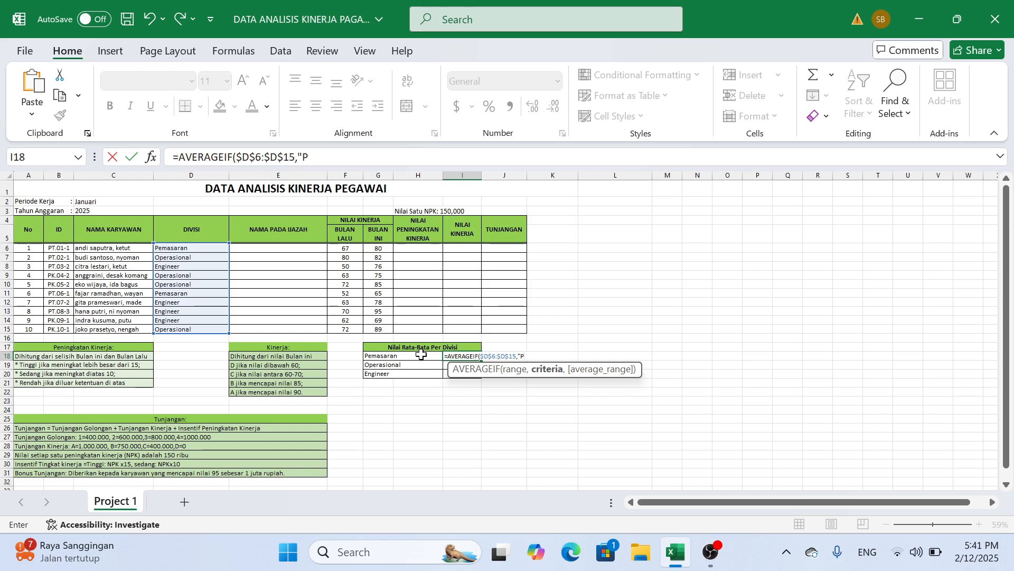
type("emasaran\",")
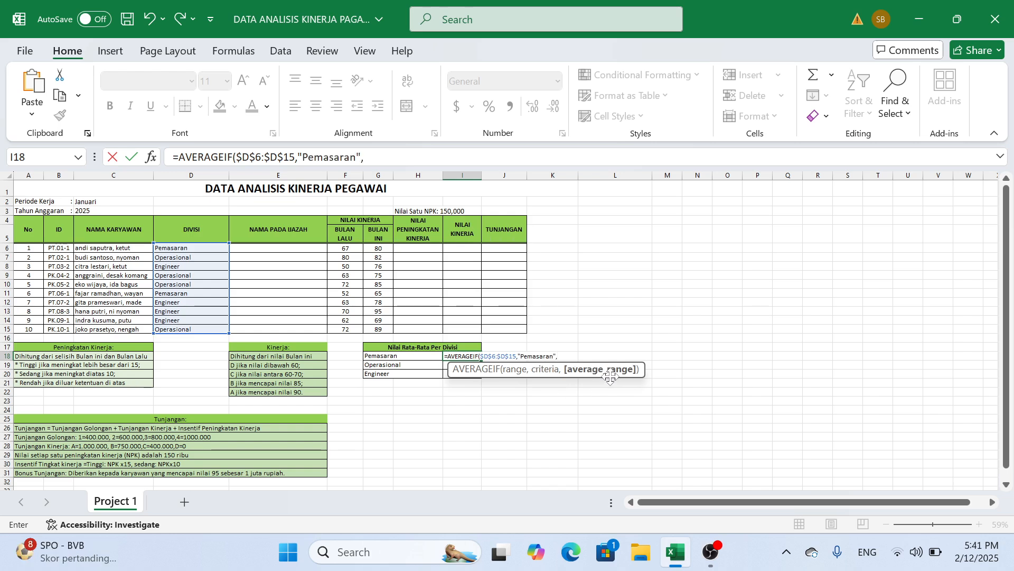
left_click_drag(378, 249, 381, 329)
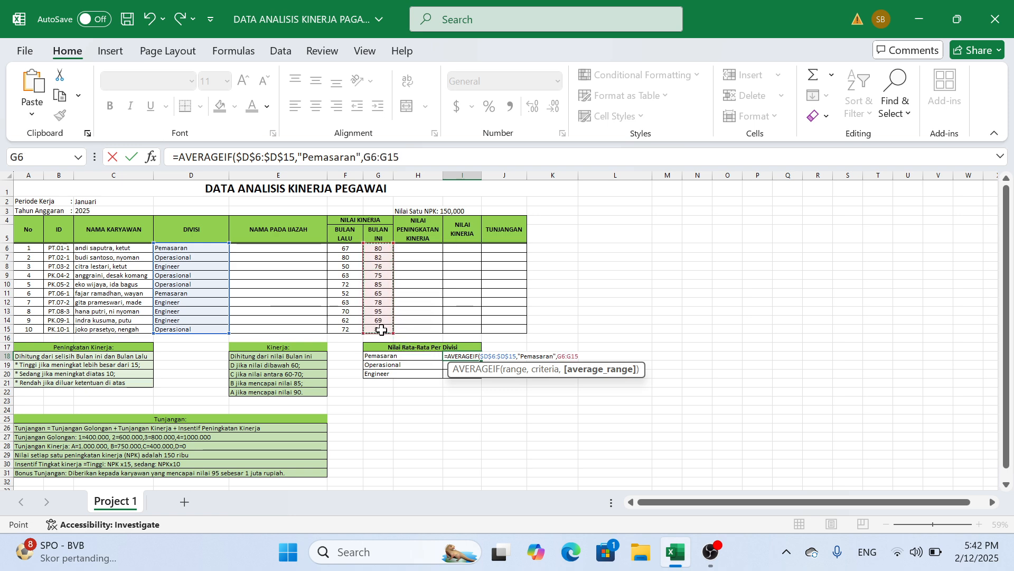
key("F4")
type(")")
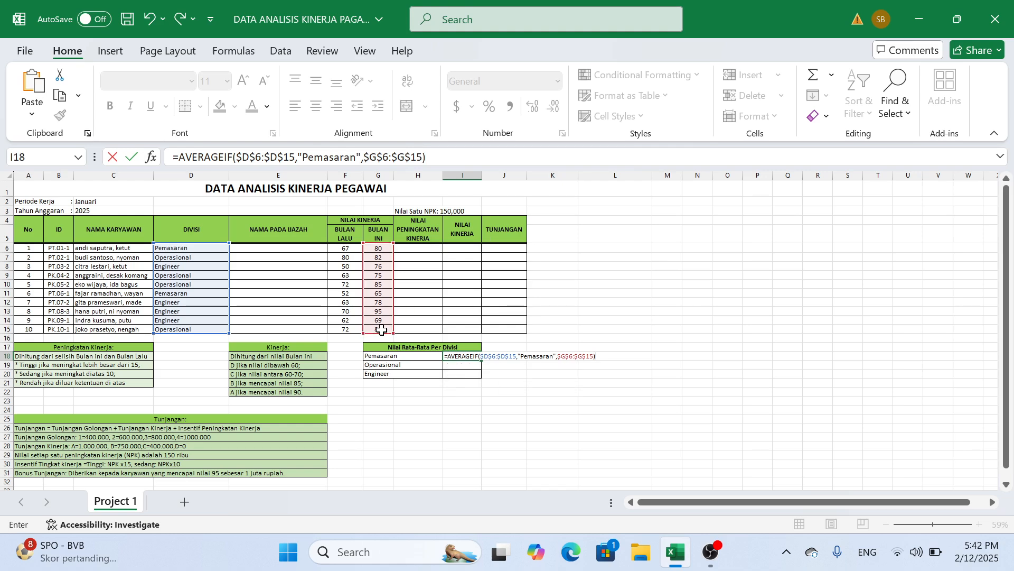
key("Return")
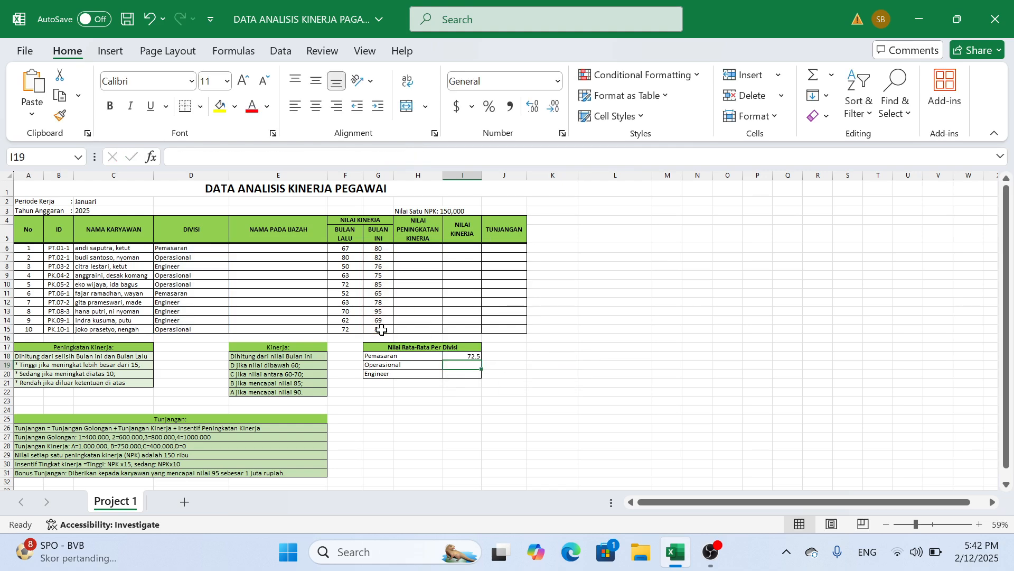
Step: Fill the Pemasaran average formula from I18 down to I20 and check it against the division labels
left_click(464, 356)
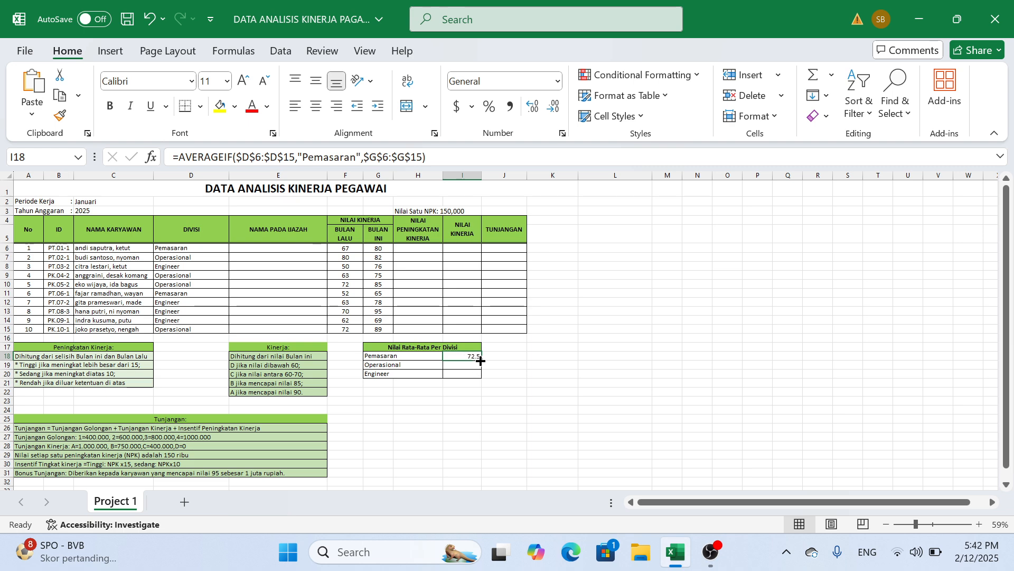
double_click(481, 358)
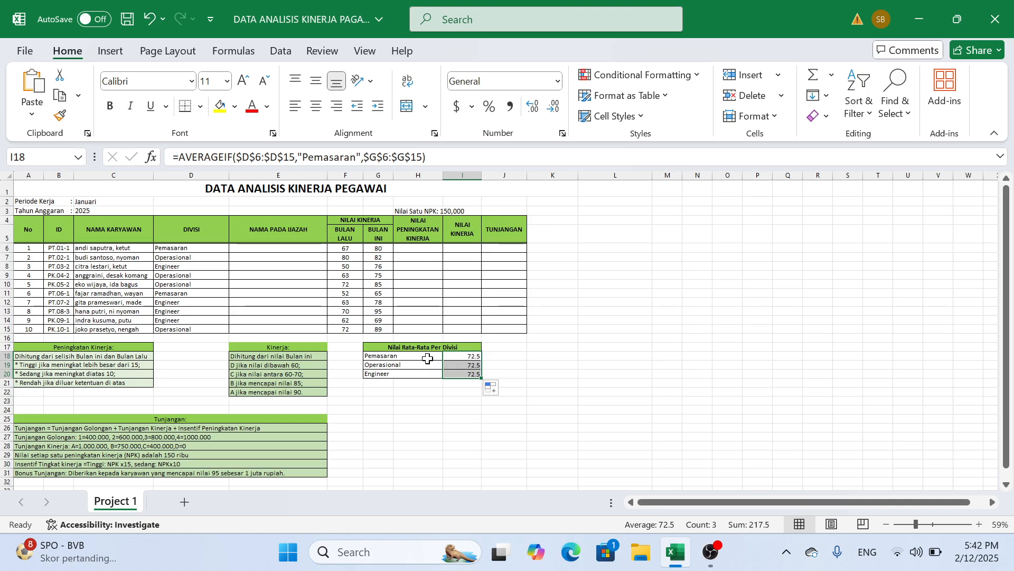
left_click(428, 359)
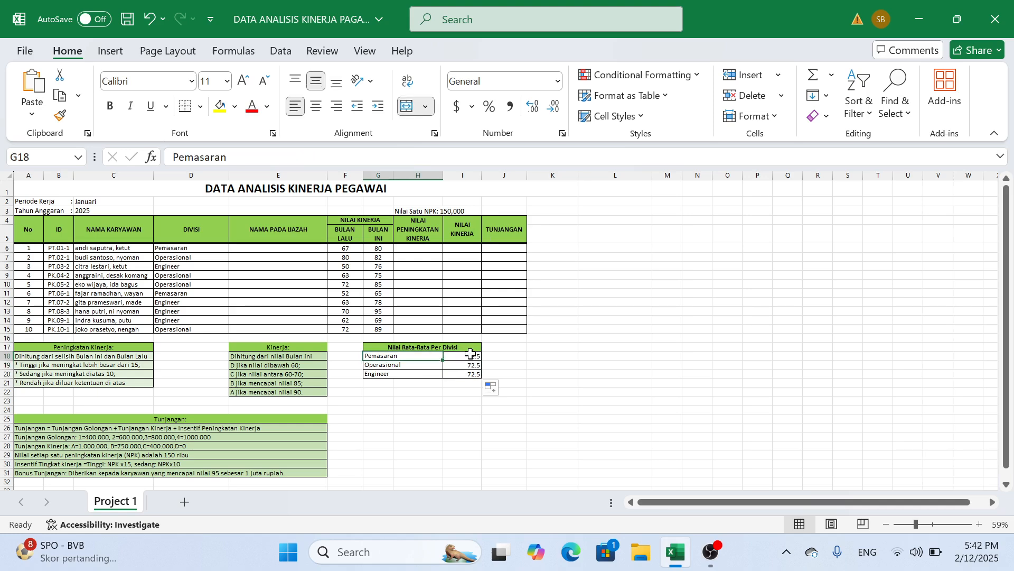
mouse_move(471, 353)
left_mouse_down()
mouse_move(482, 380)
mouse_move(472, 361)
left_mouse_up()
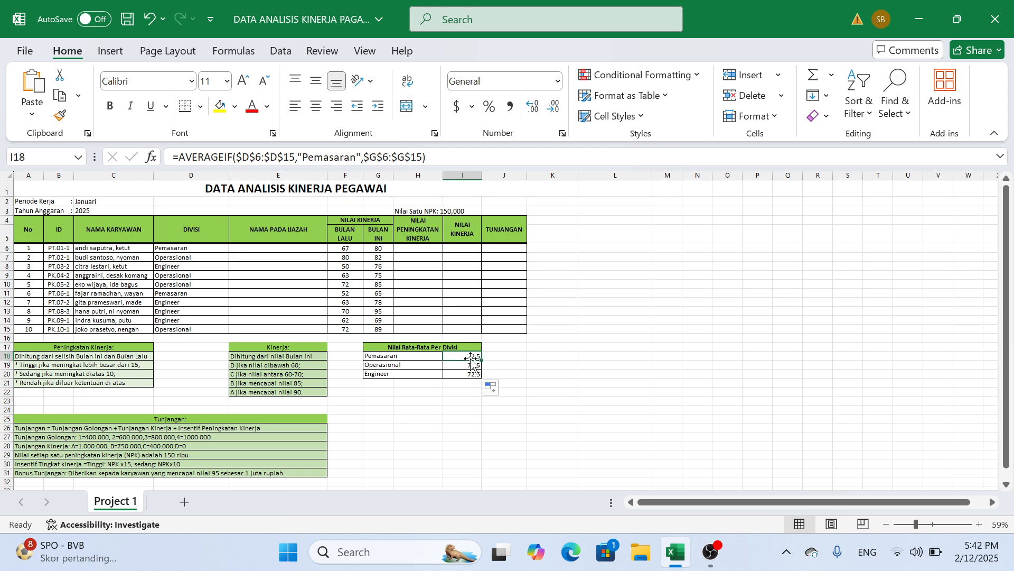
left_click(433, 357)
Step: Replace the "Pemasaran" criterion in I18 with a reference to G18, and fill the formula down to I20
left_click(458, 358)
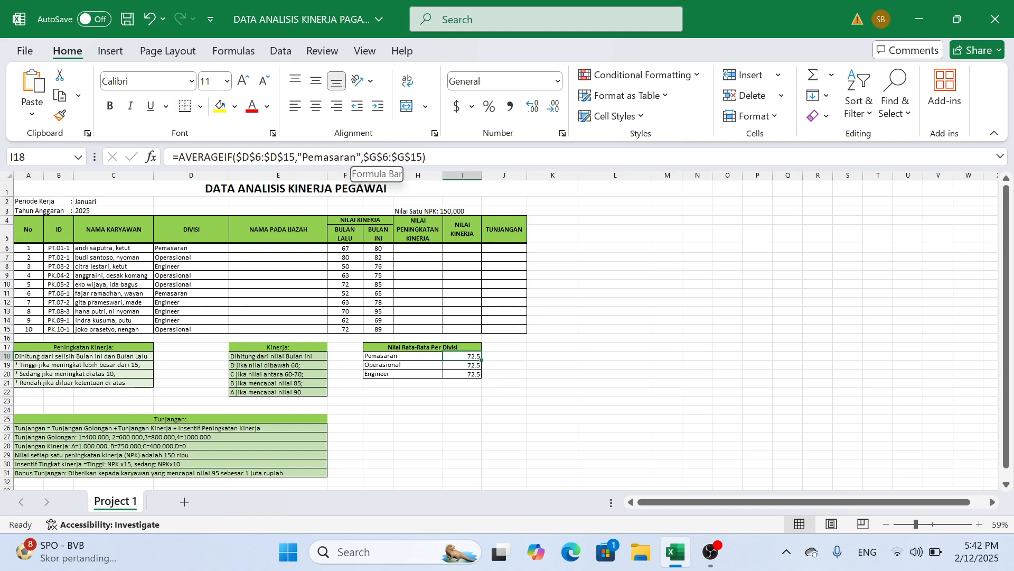
left_click_drag(362, 156, 303, 156)
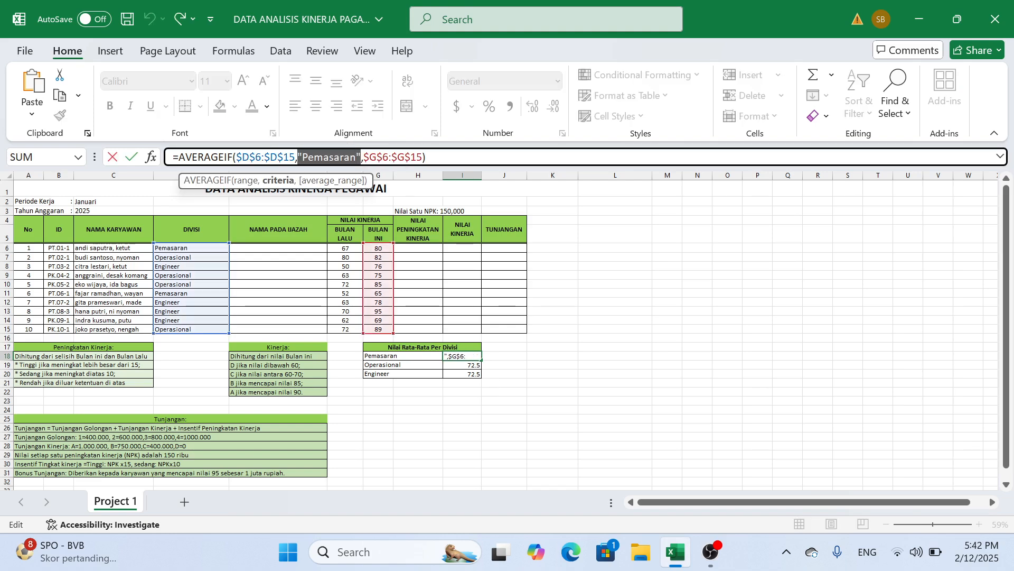
key("BackSpace")
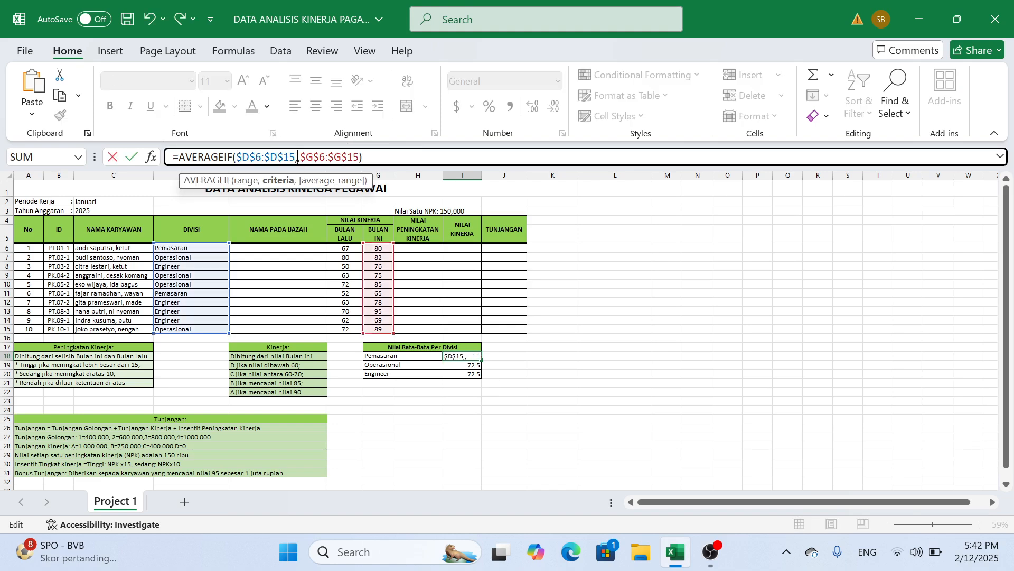
left_click(405, 359)
key("Return")
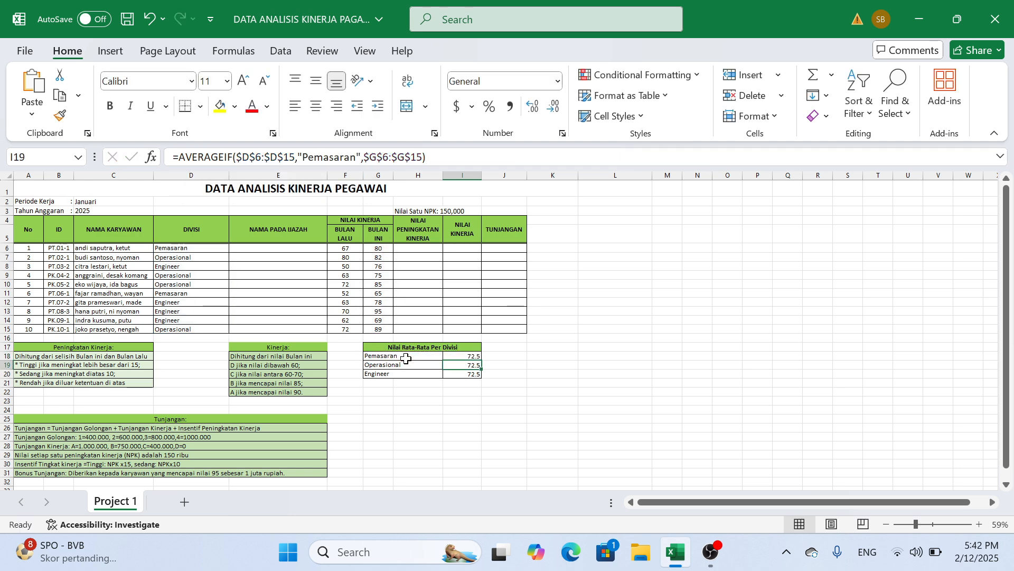
left_click(461, 355)
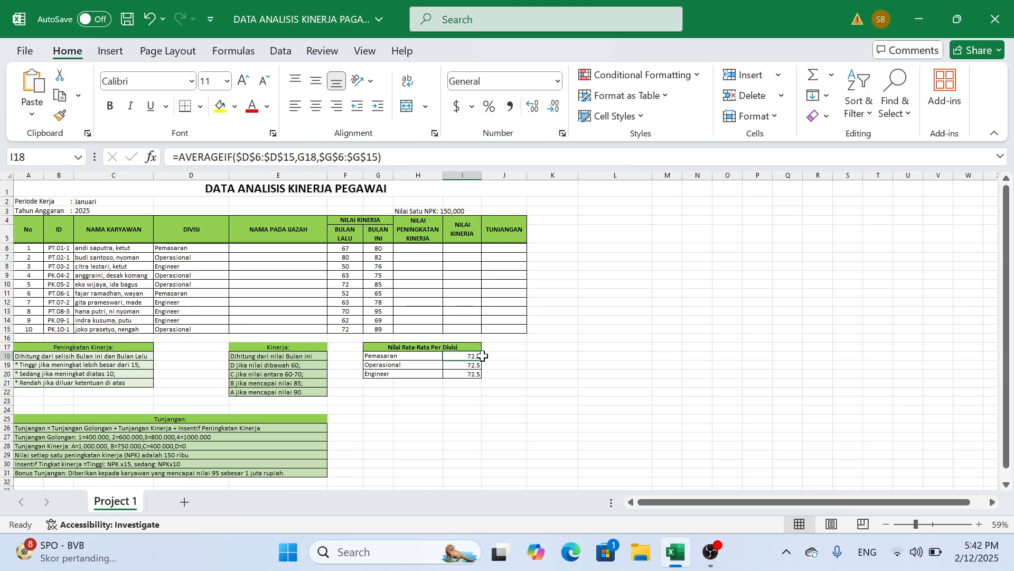
left_click_drag(482, 355, 481, 376)
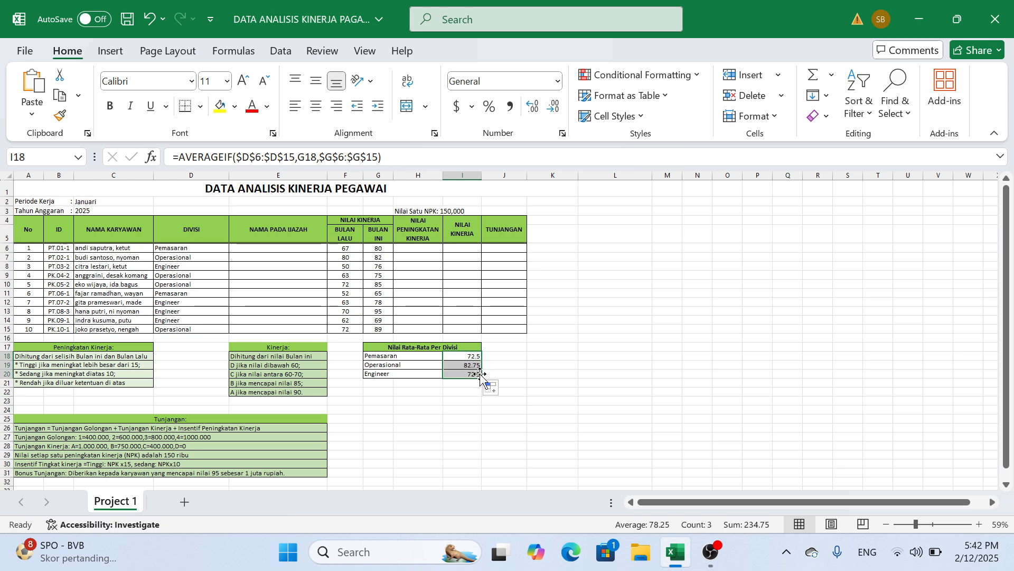
Step: Review the AVERAGEIF formulas in I18 and I19 against their division labels
left_click(371, 366)
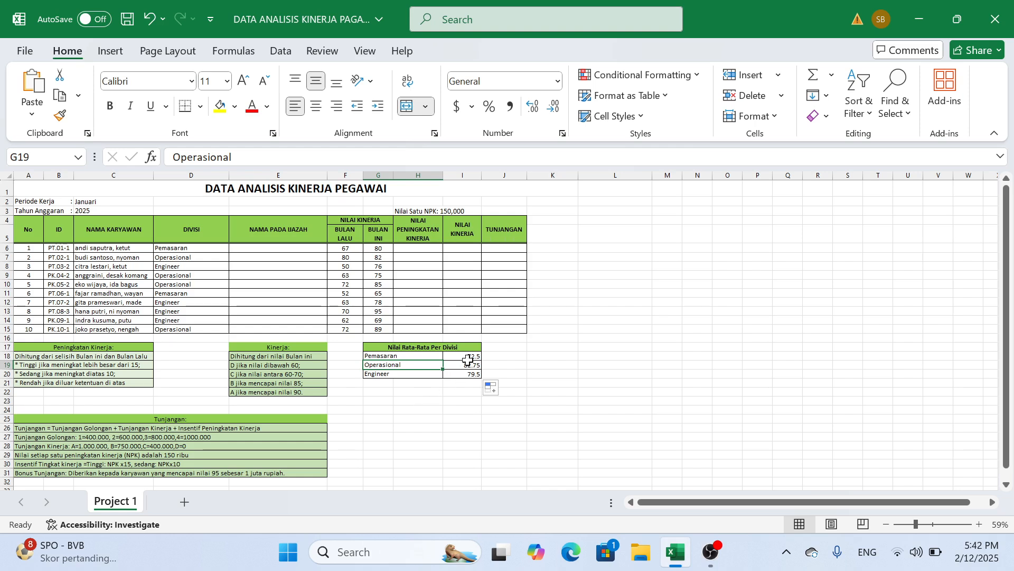
left_click(459, 355)
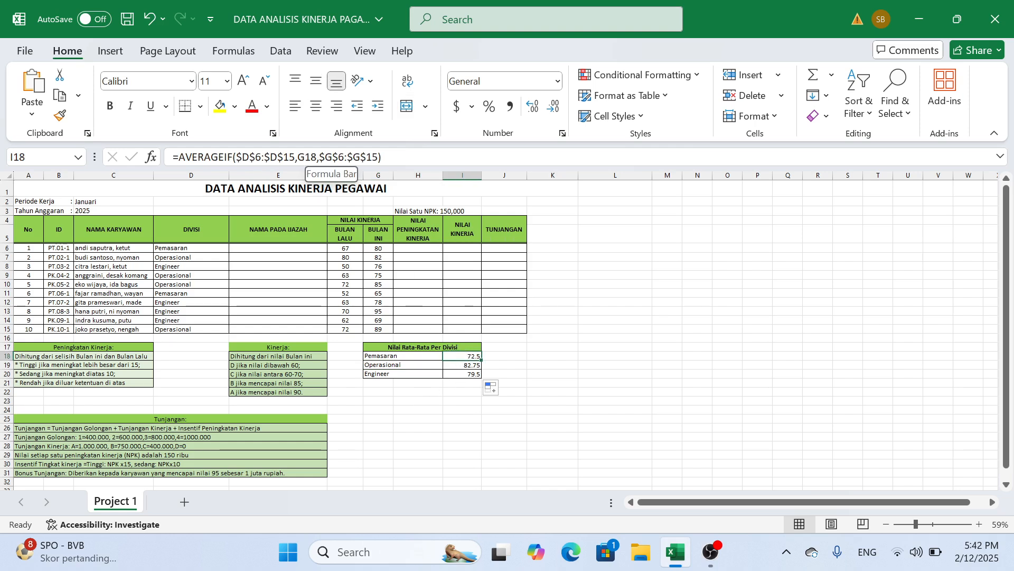
left_click(461, 365)
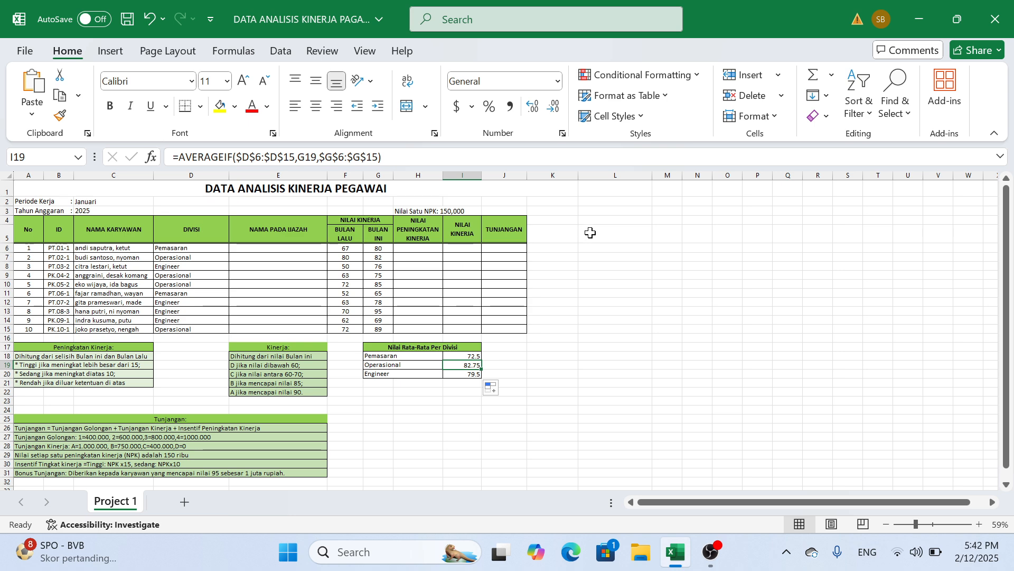
left_click_drag(591, 233, 709, 375)
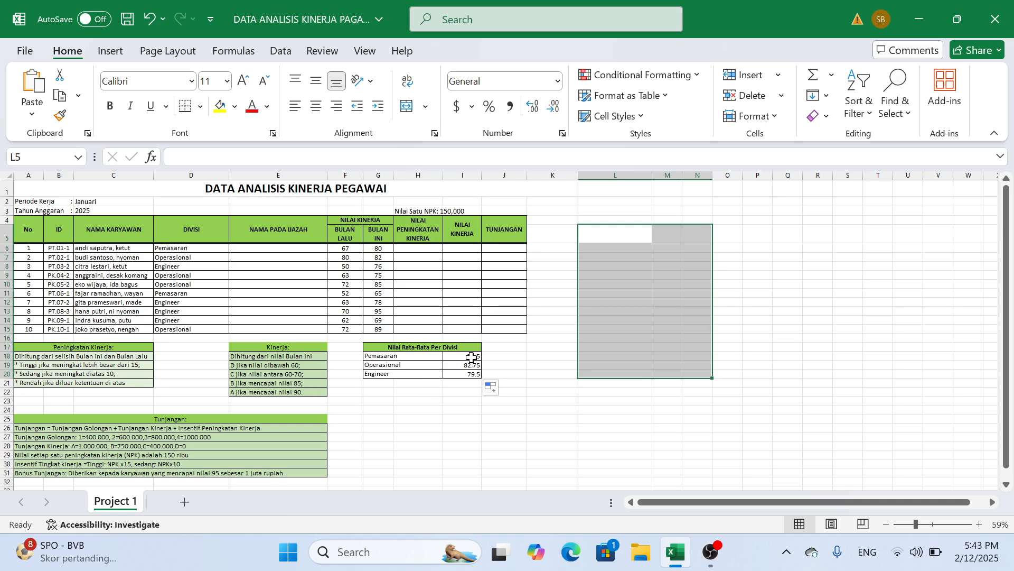
left_click(472, 357)
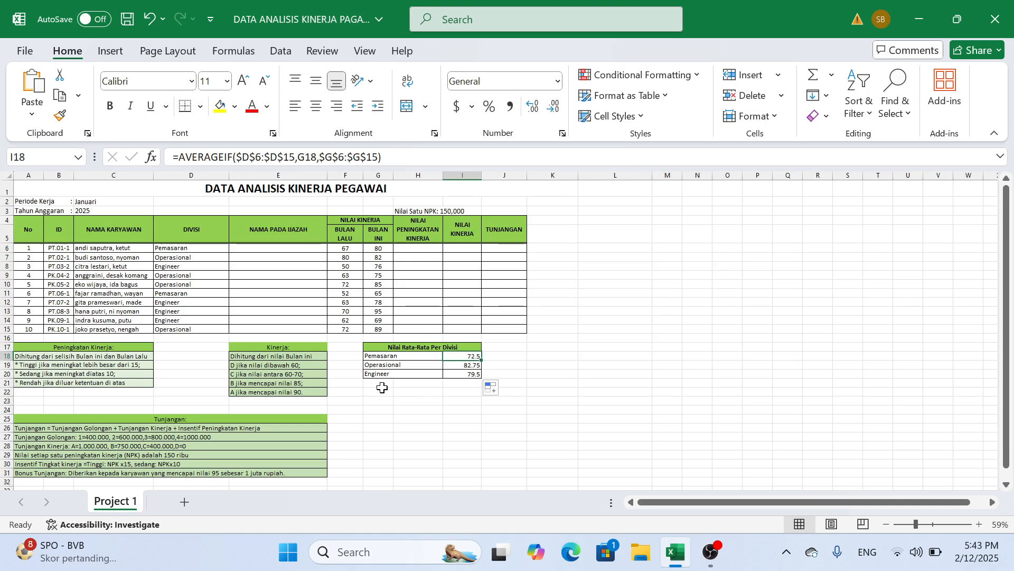
left_click(391, 354)
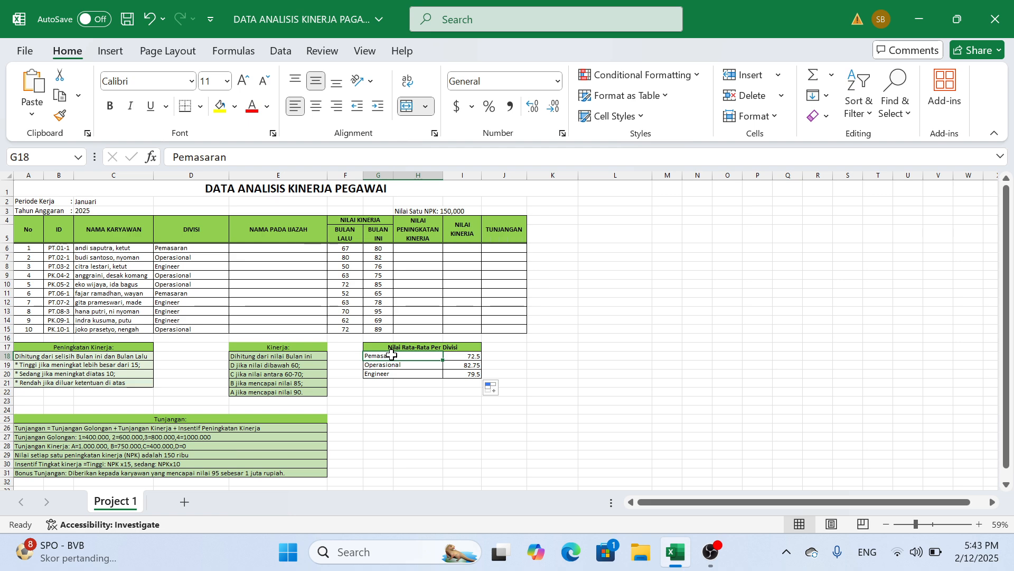
Step: Calculate the score difference G6-F6 in helper cell K6 and fill the formula down to K15
left_click(418, 248)
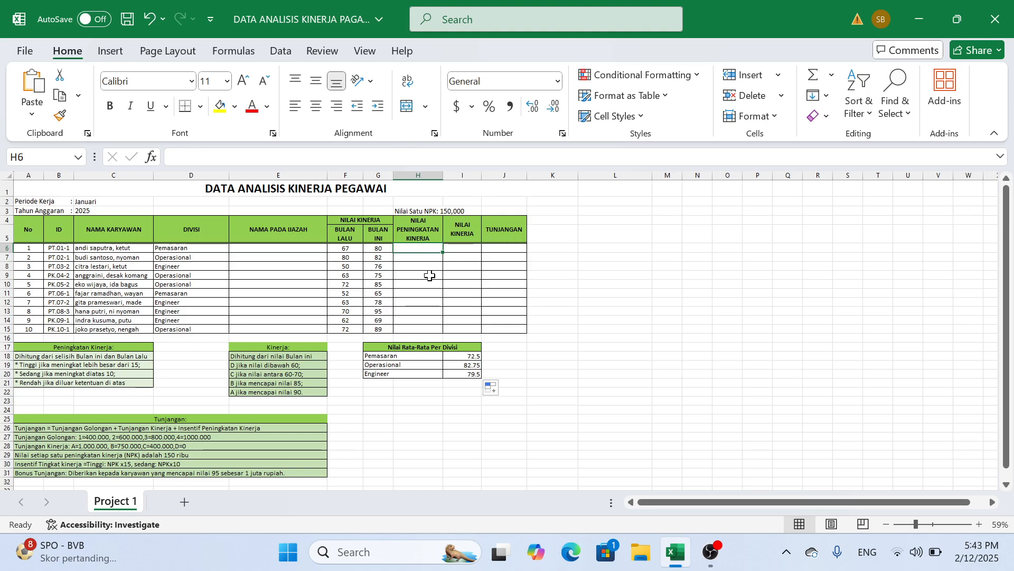
left_click(555, 249)
type("=")
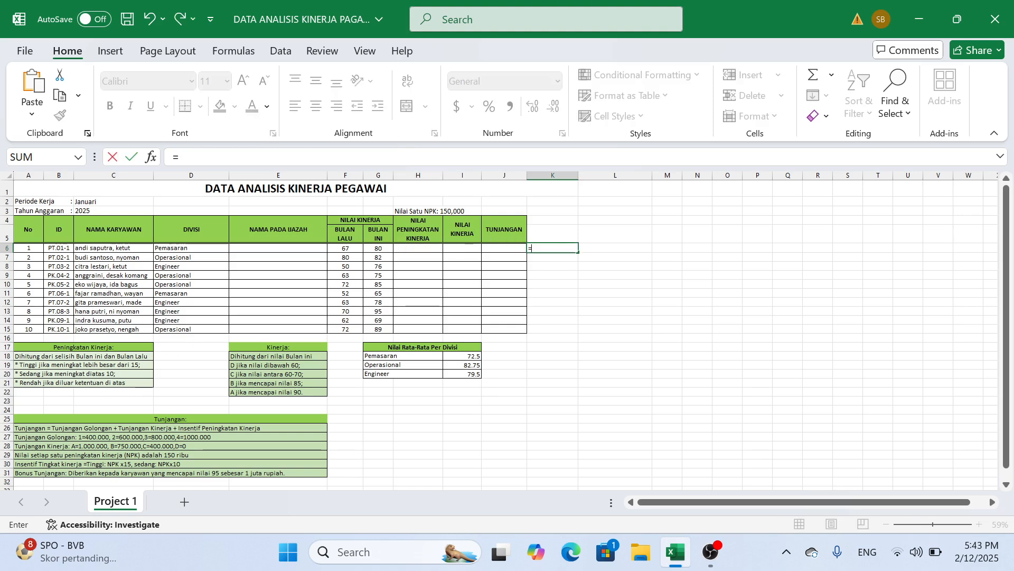
left_click(384, 249)
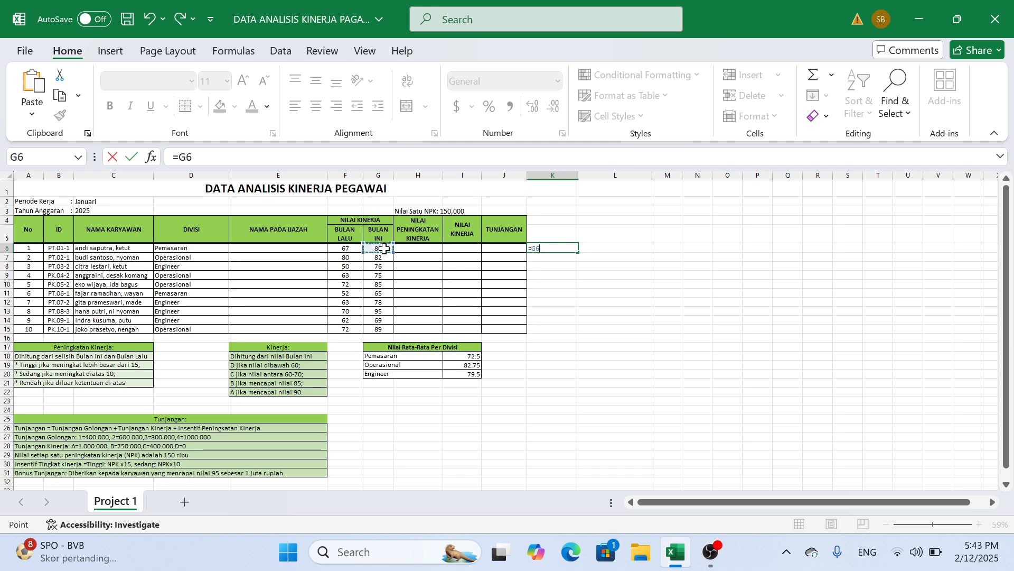
type("-")
left_click(354, 248)
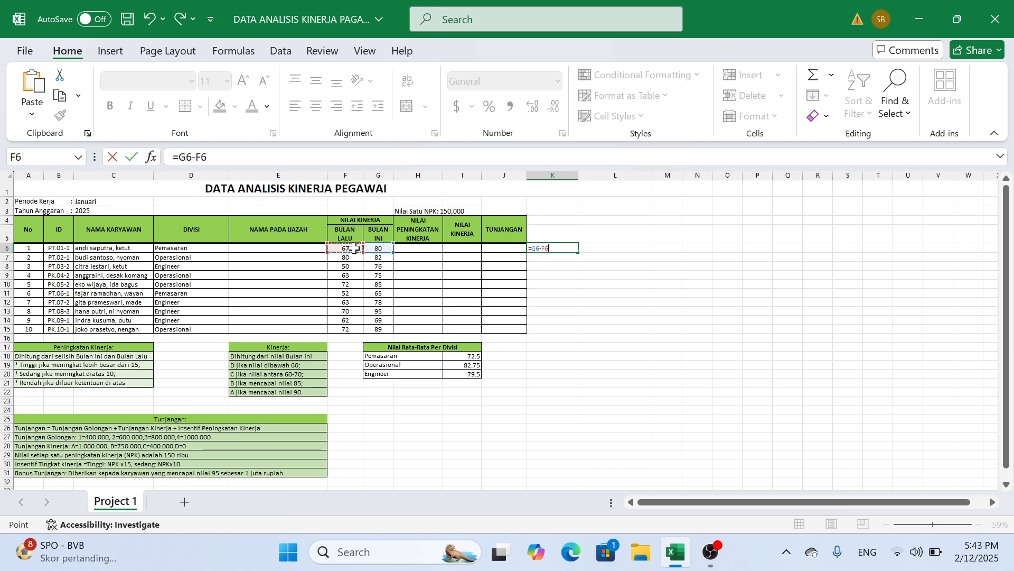
key("Return")
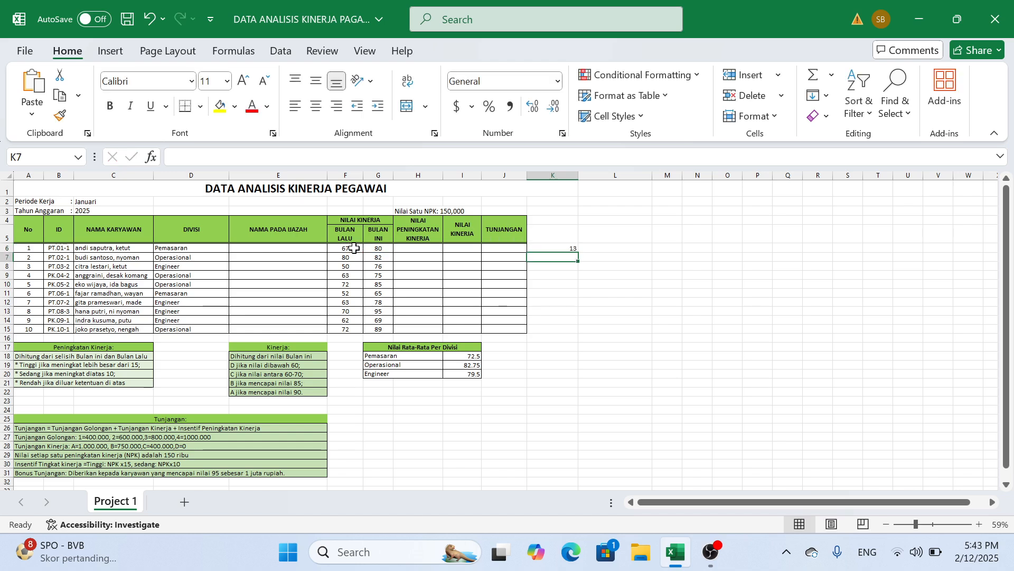
left_click(543, 249)
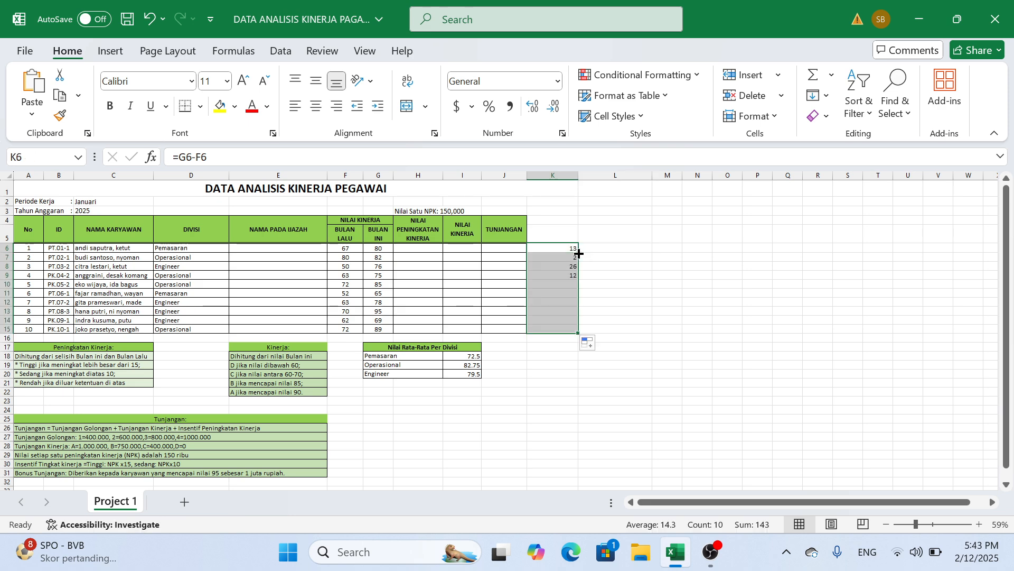
double_click(578, 253)
Step: Start an IF formula in H6 that returns "Tinggi" when G6-F6 is greater than 15
left_click(428, 248)
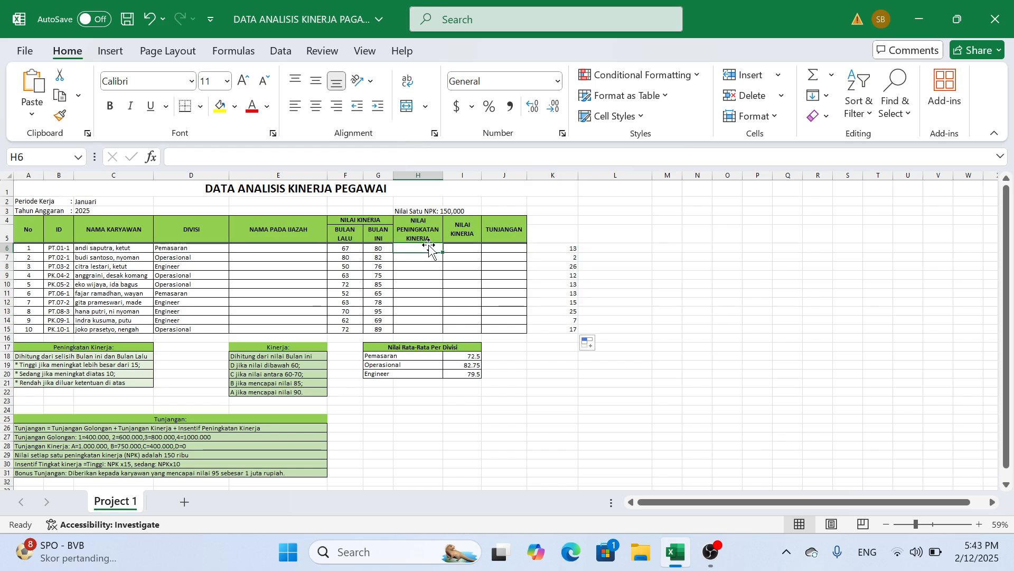
type("=if(")
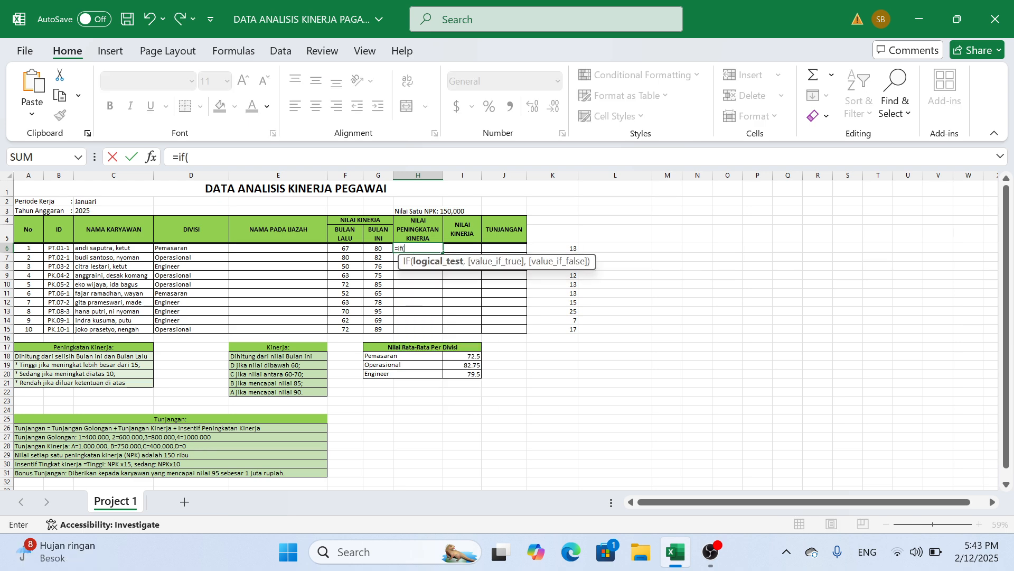
left_click(375, 248)
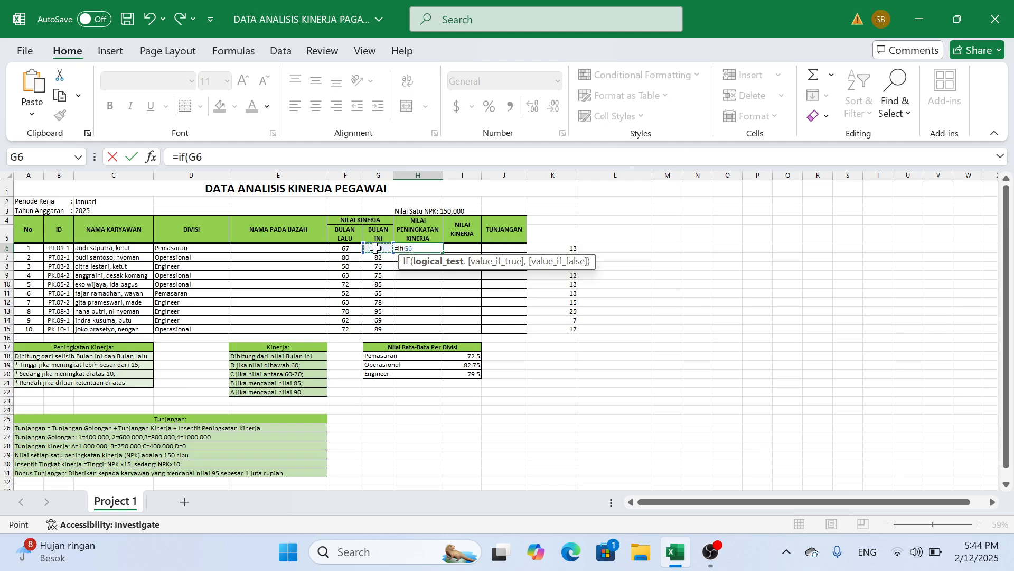
type("-")
left_click(349, 250)
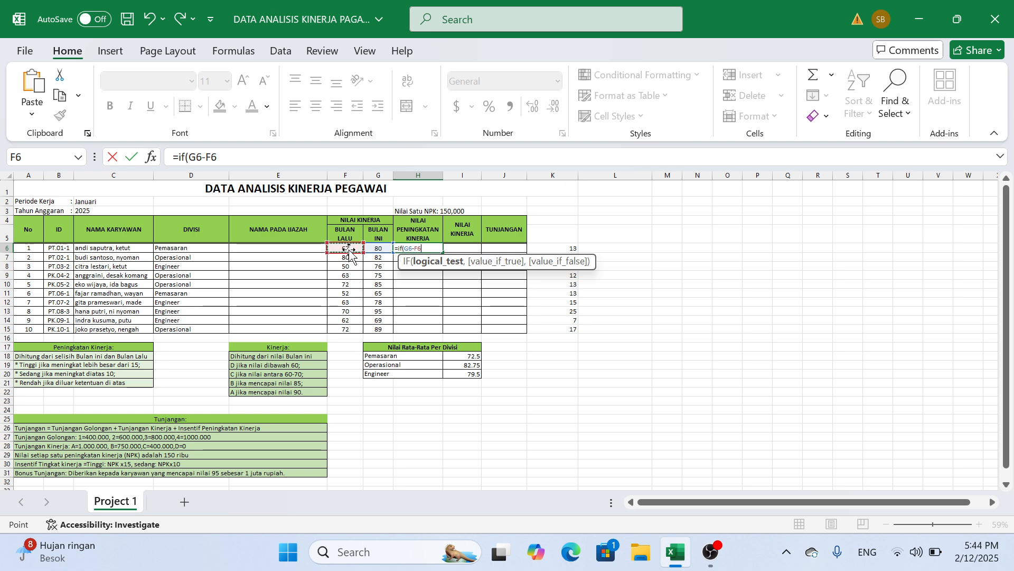
type(">15")
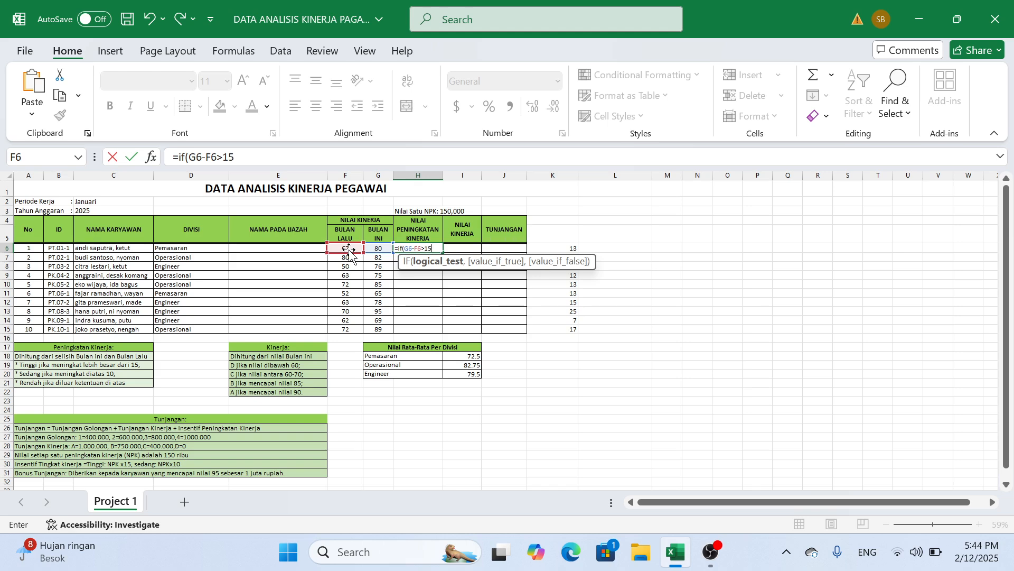
type(",\"")
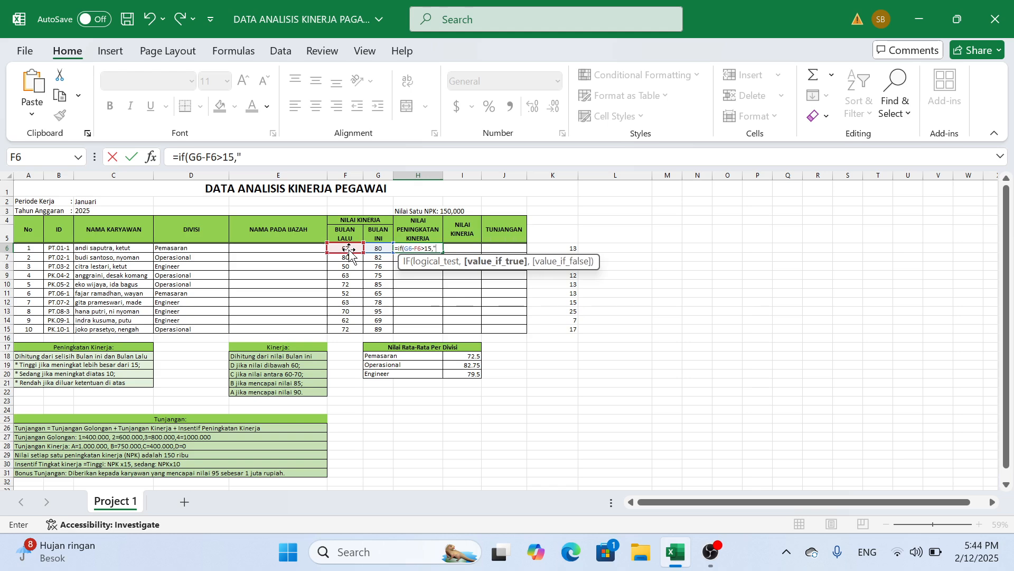
type("Tinggi\",")
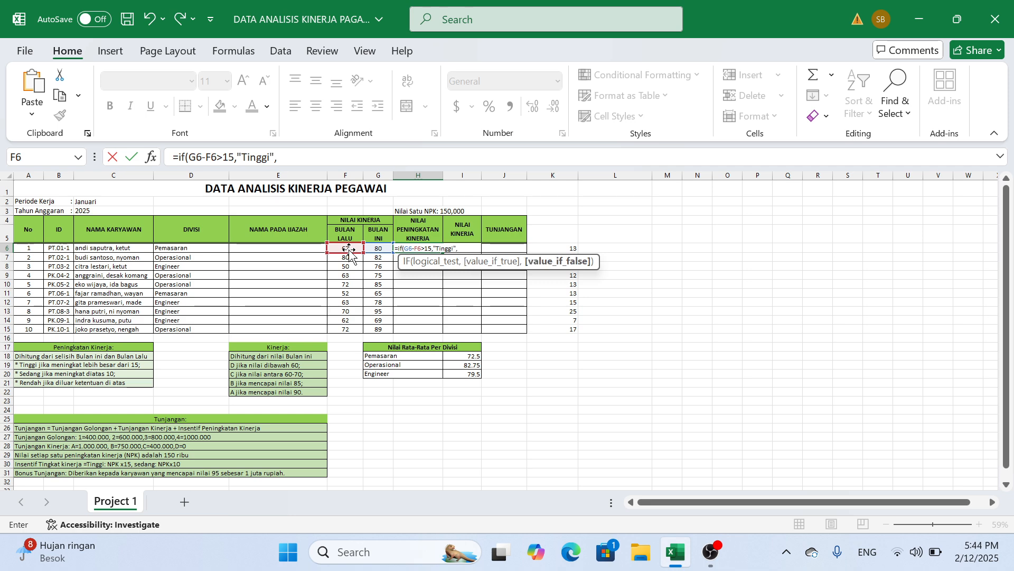
Step: Nest a second IF in the H6 formula that returns "Sedang" when G6-F6 is greater than 10
type("if(")
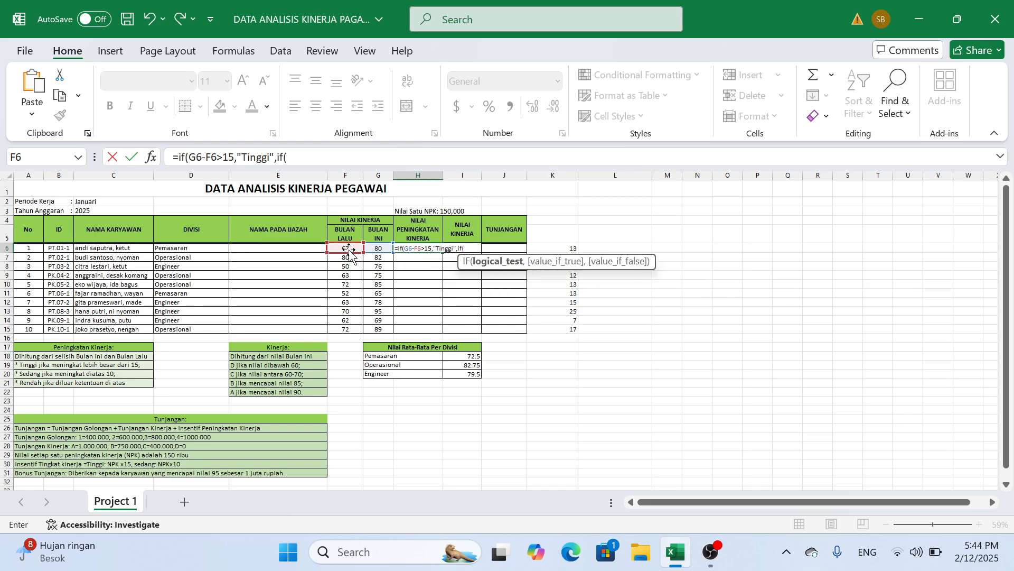
left_click(377, 247)
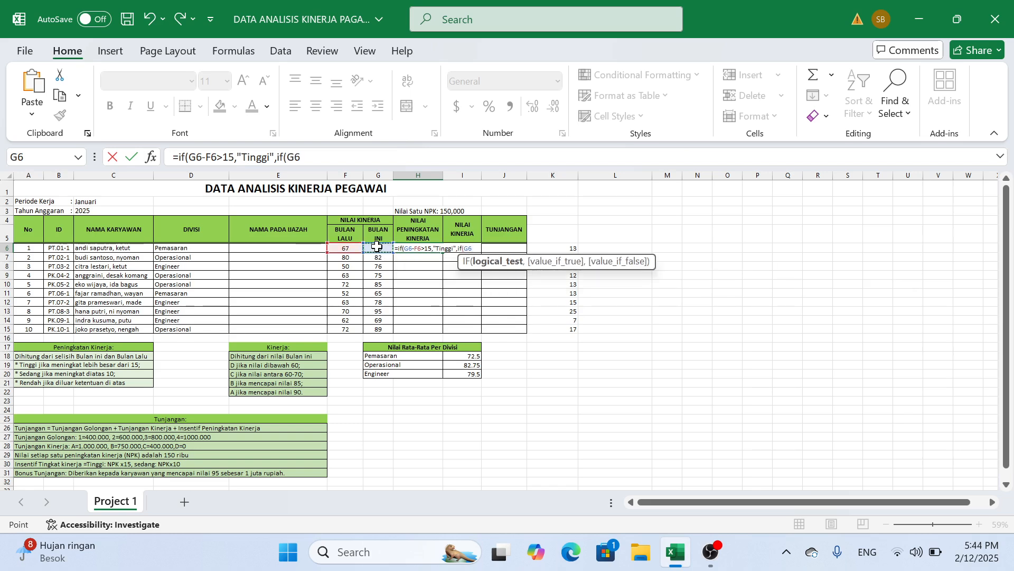
type("-")
left_click(350, 247)
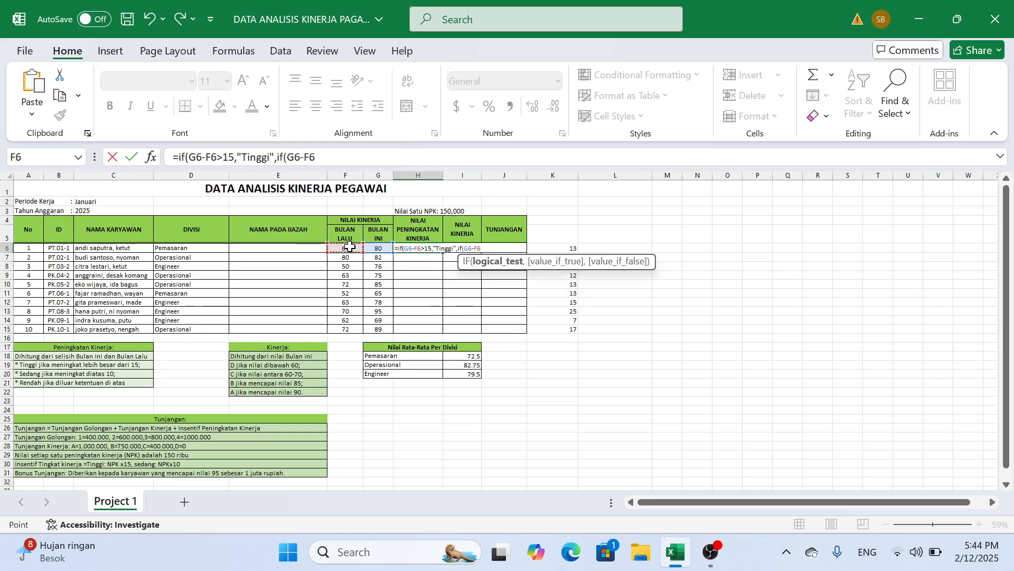
type(">")
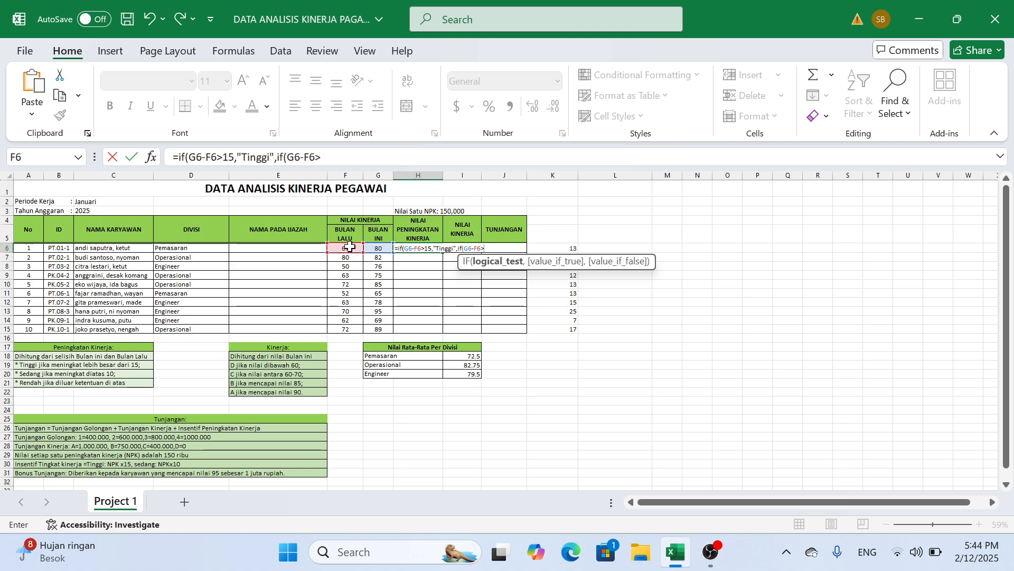
type("10,")
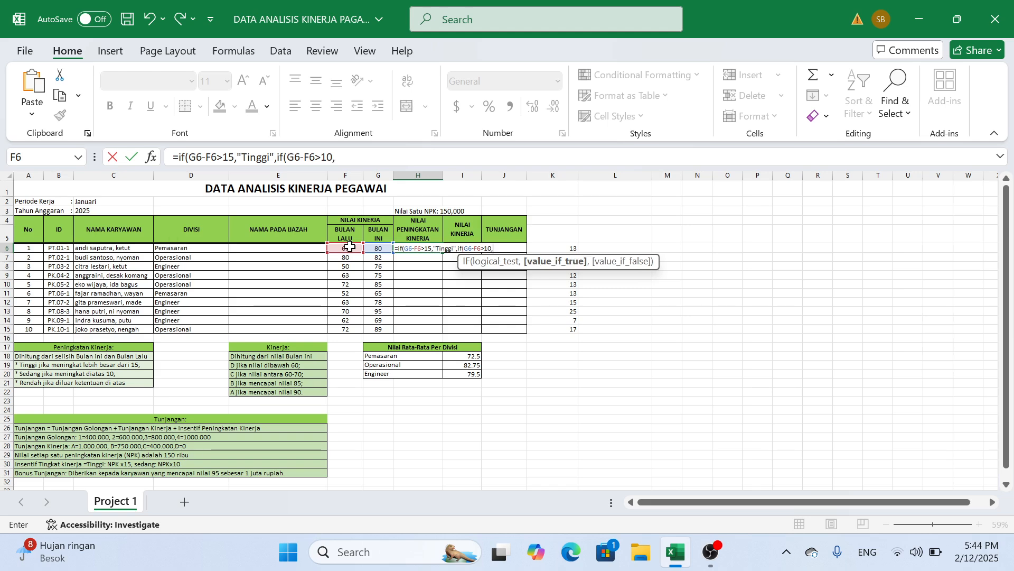
type("\"Sedang\"")
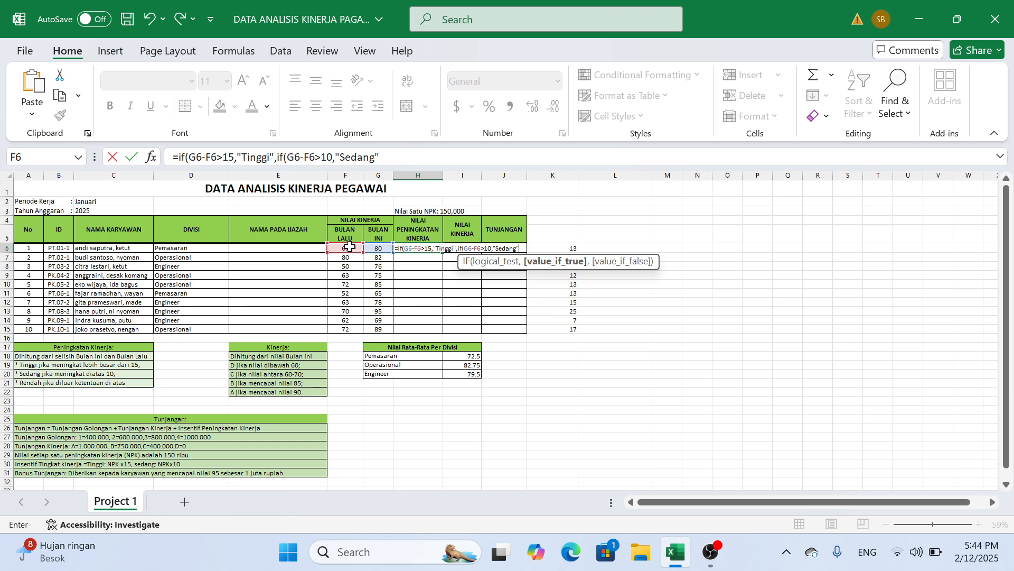
Step: Complete the nested IF in H6 with "Rendah" as the fallback result and fill the formula down to H15
type(",\"")
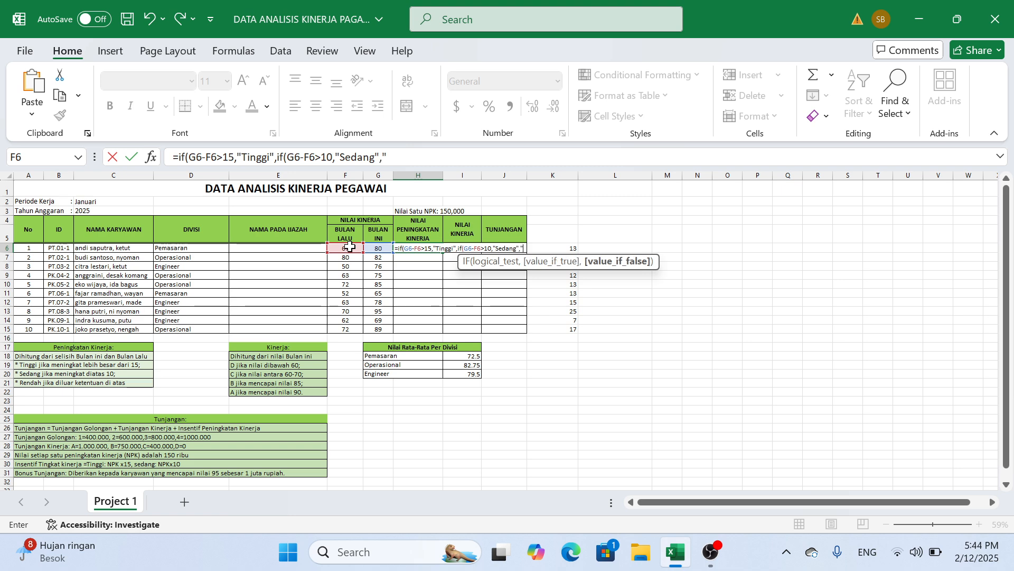
type("Rendah")
key("Return")
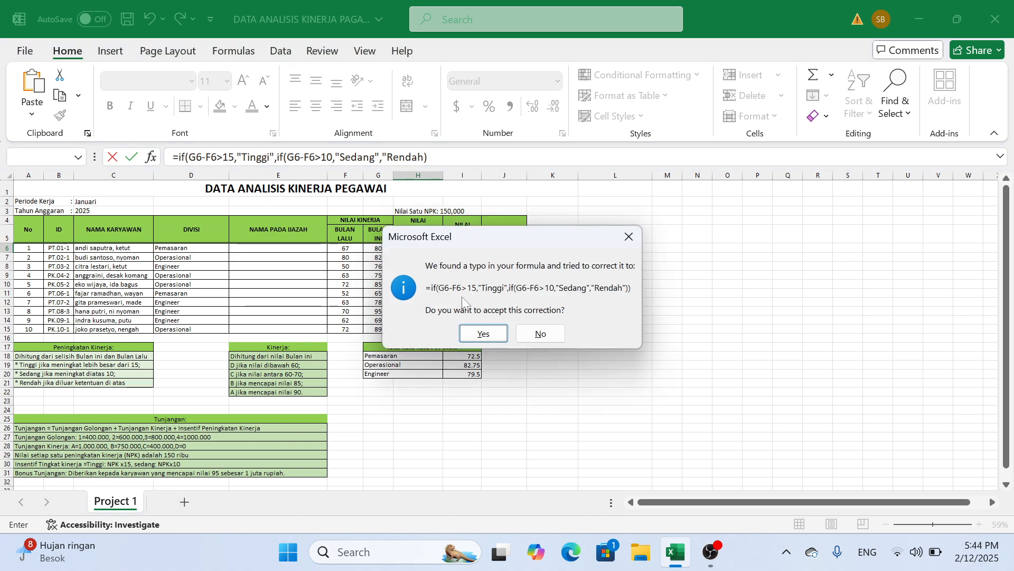
left_click(486, 334)
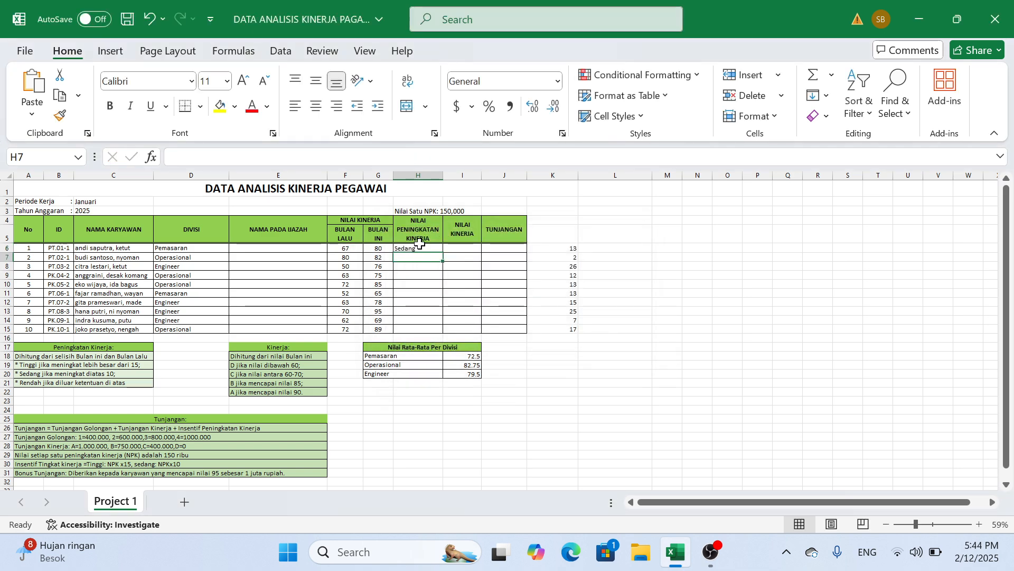
left_click(431, 248)
double_click(444, 253)
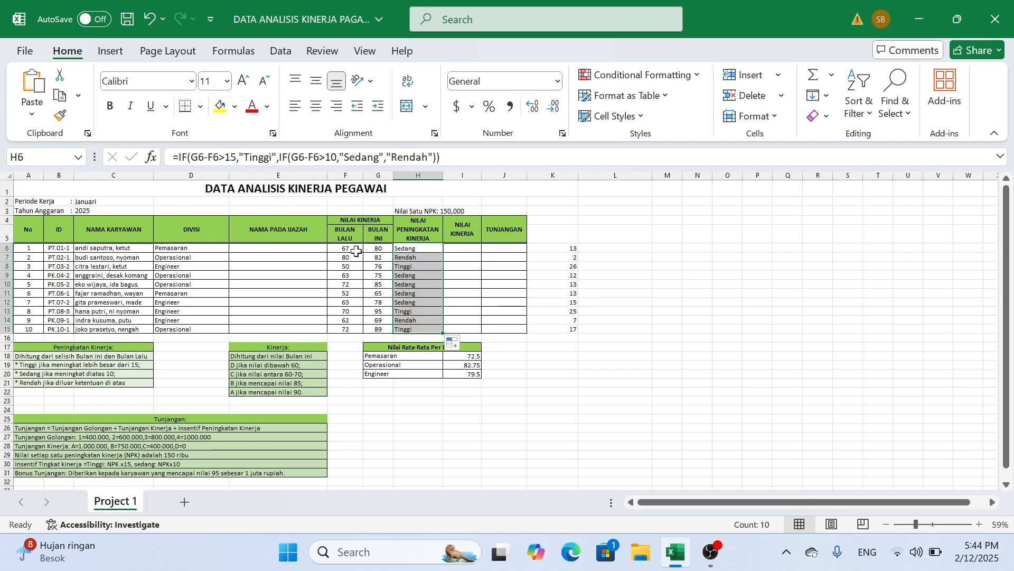
Step: Check the helper differences in K6 to K8 against the Peningkatan Kinerja rules and clear K6:K15
left_click(562, 247)
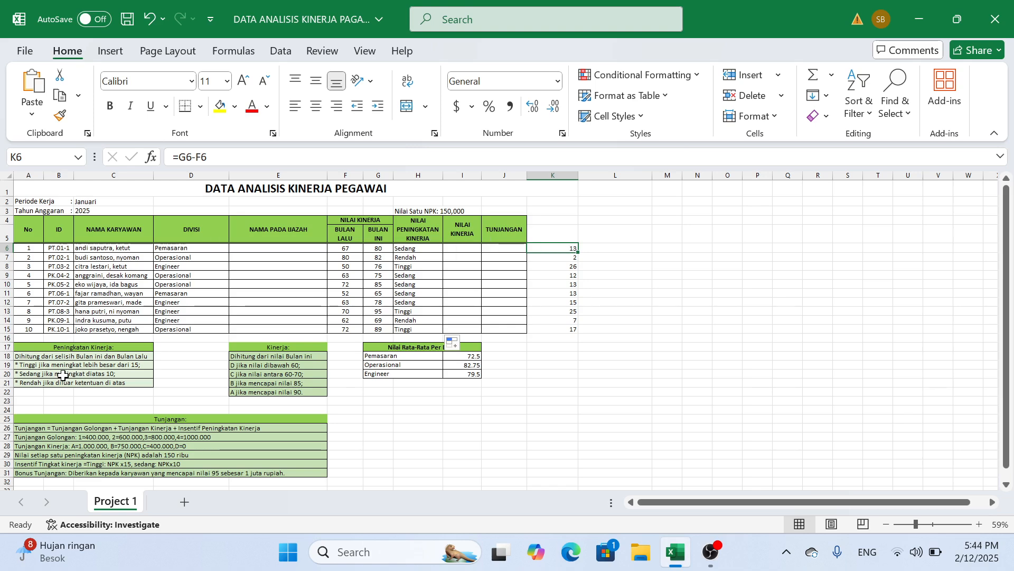
left_click(551, 257)
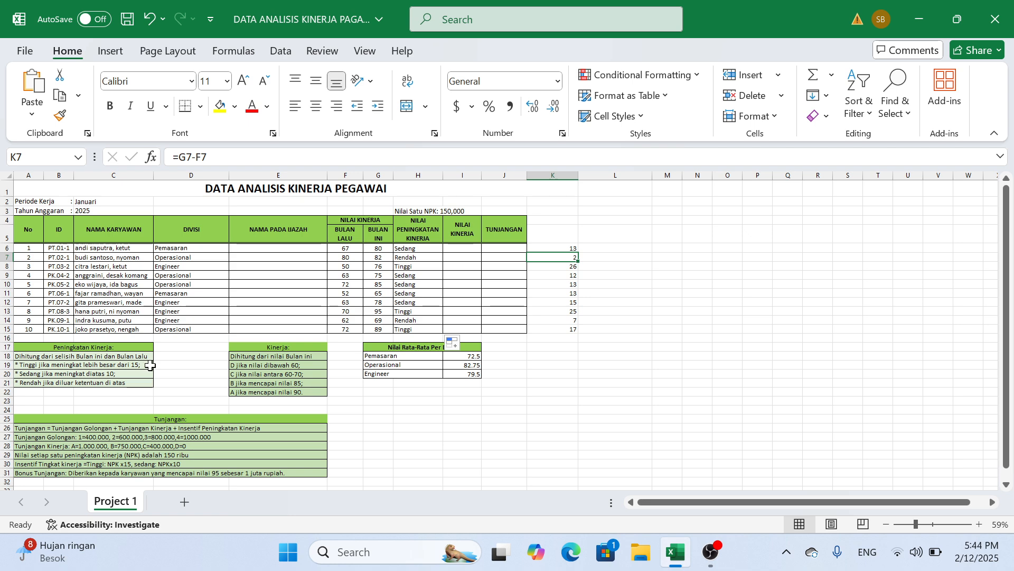
left_click(558, 267)
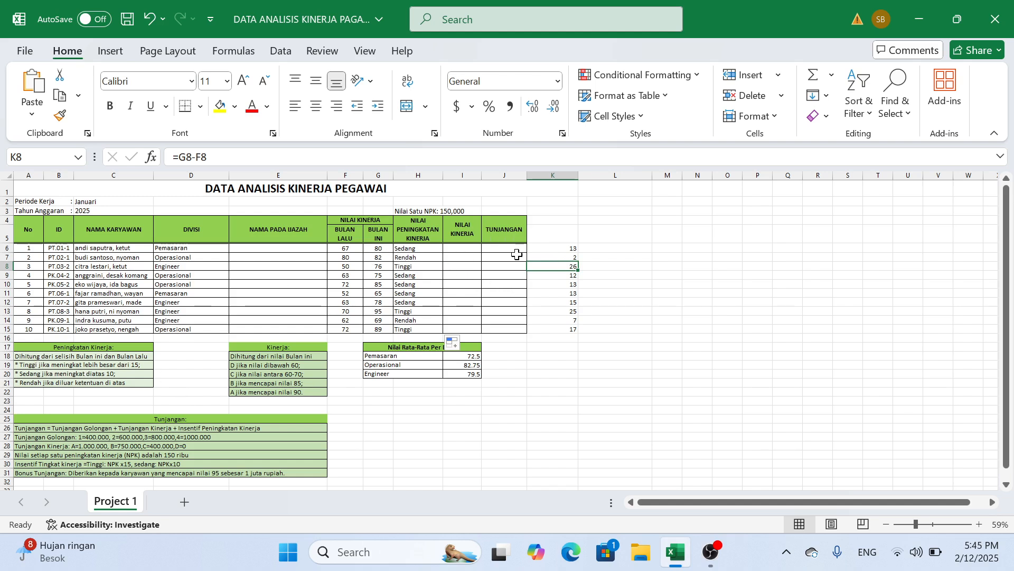
left_click_drag(548, 248, 553, 327)
key("Delete")
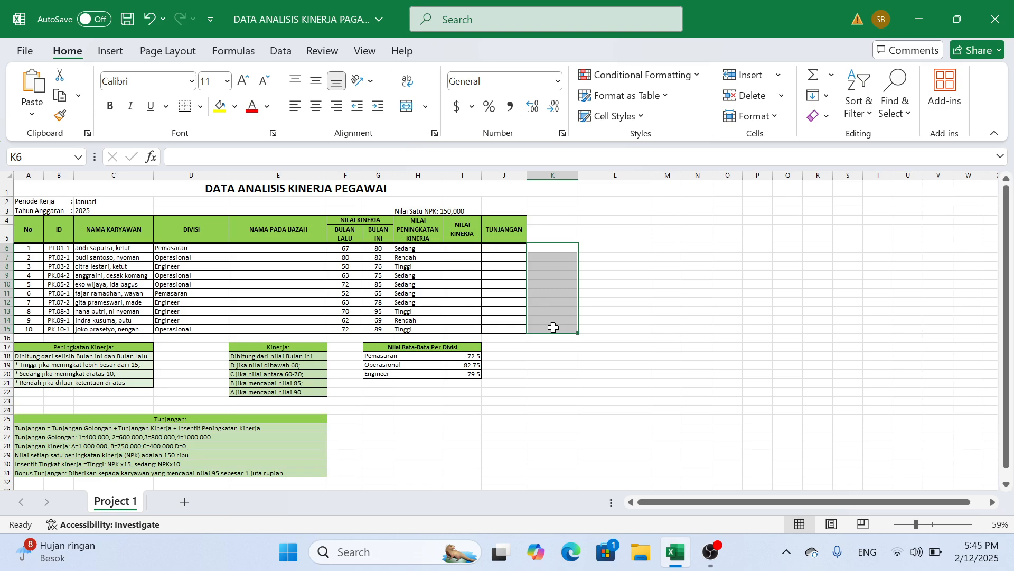
Step: Start an IF formula in I6 that returns "D" when G6 is less than 60, following the Kinerja rules
left_click(464, 252)
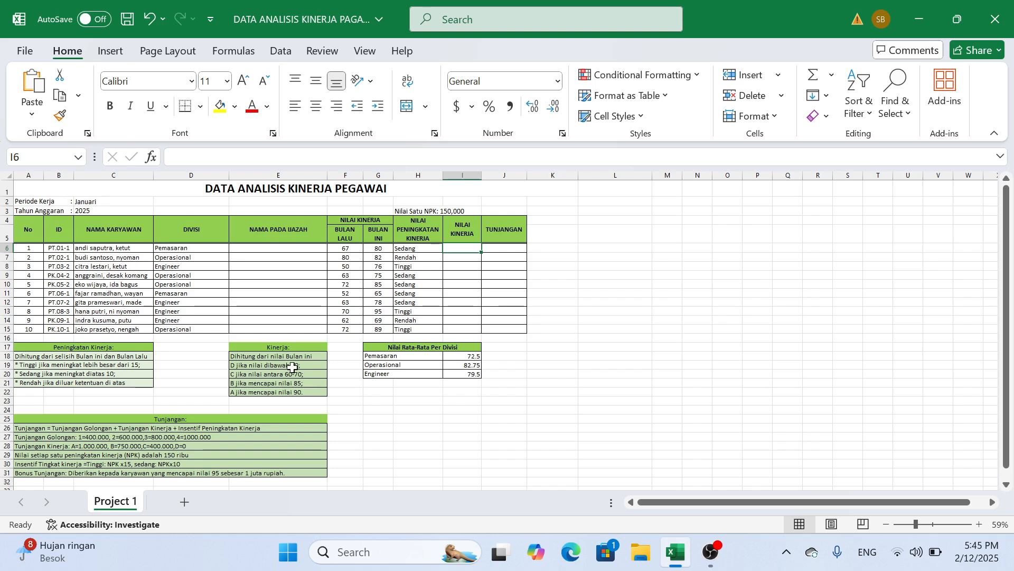
left_click_drag(382, 235, 379, 330)
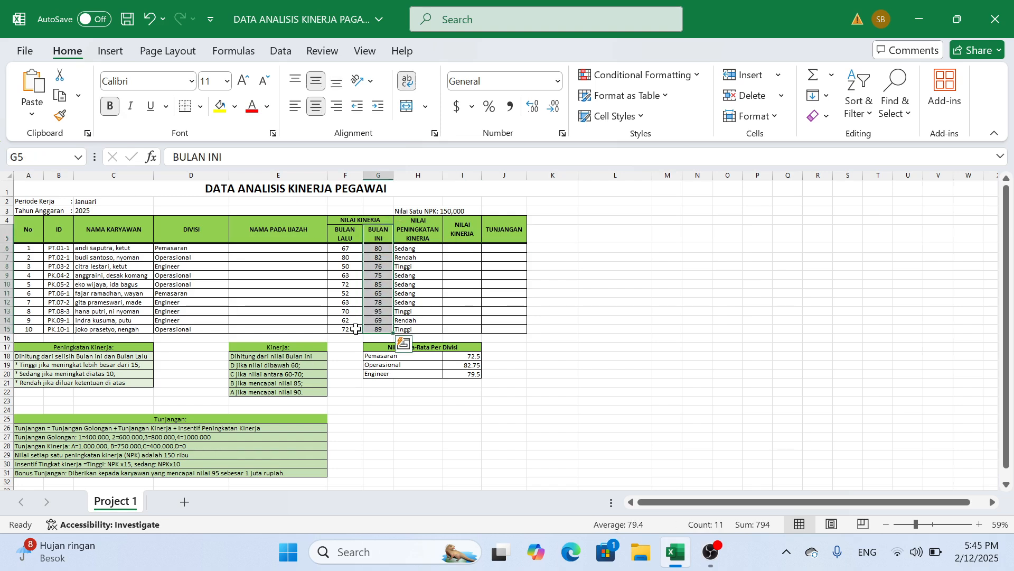
left_click(220, 373)
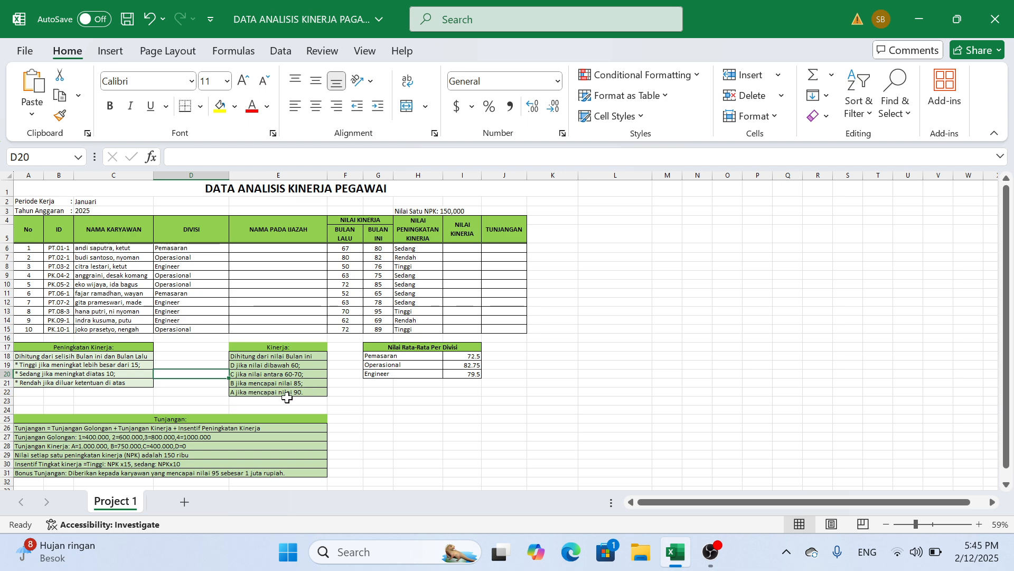
left_click(455, 252)
type("=i")
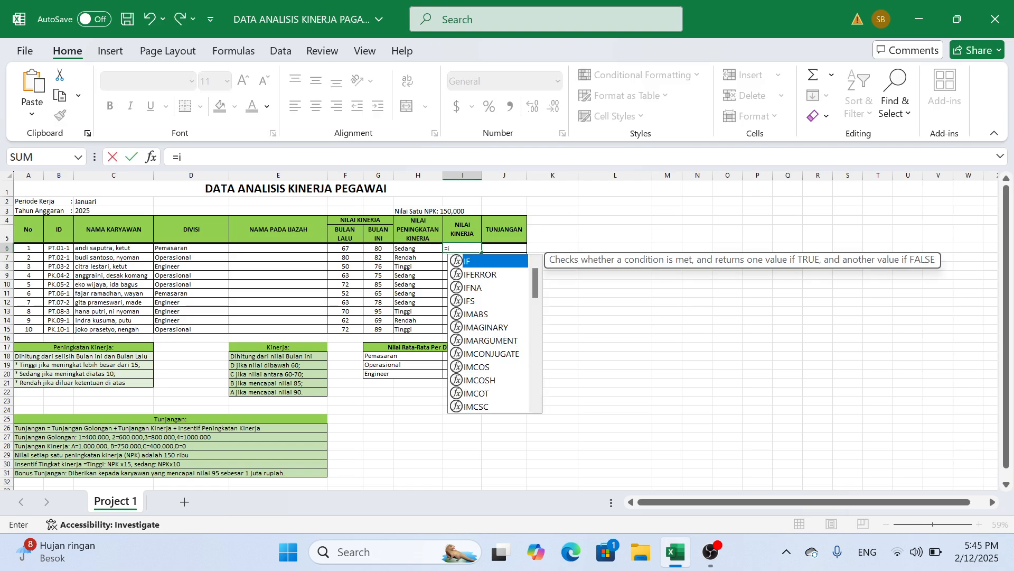
type("f(")
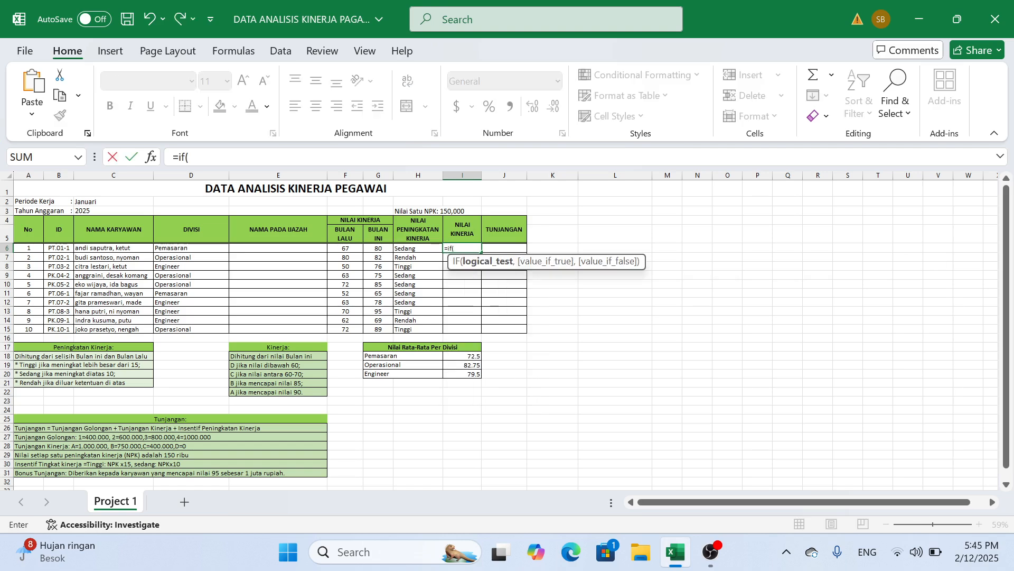
left_click(379, 248)
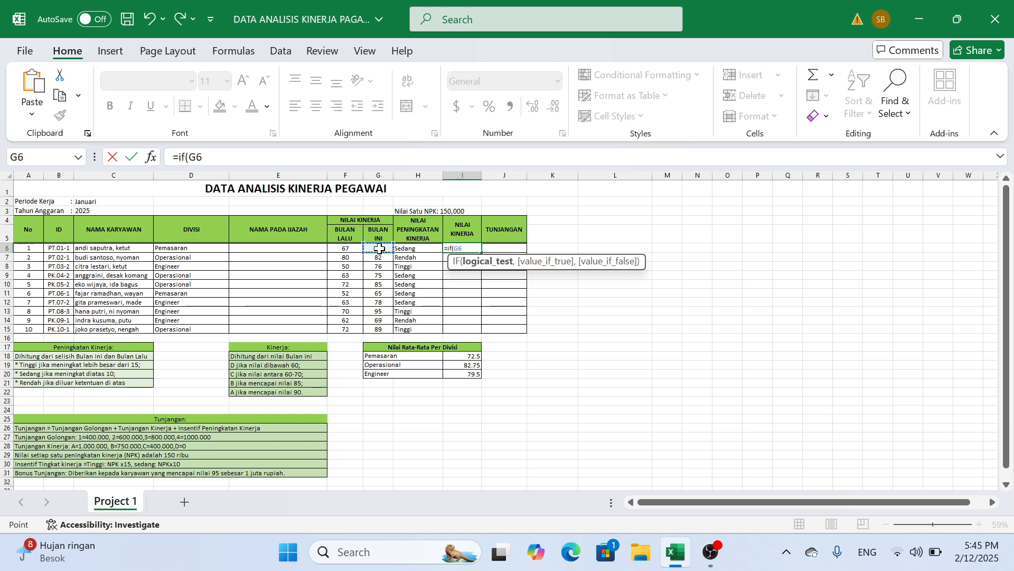
type("<60")
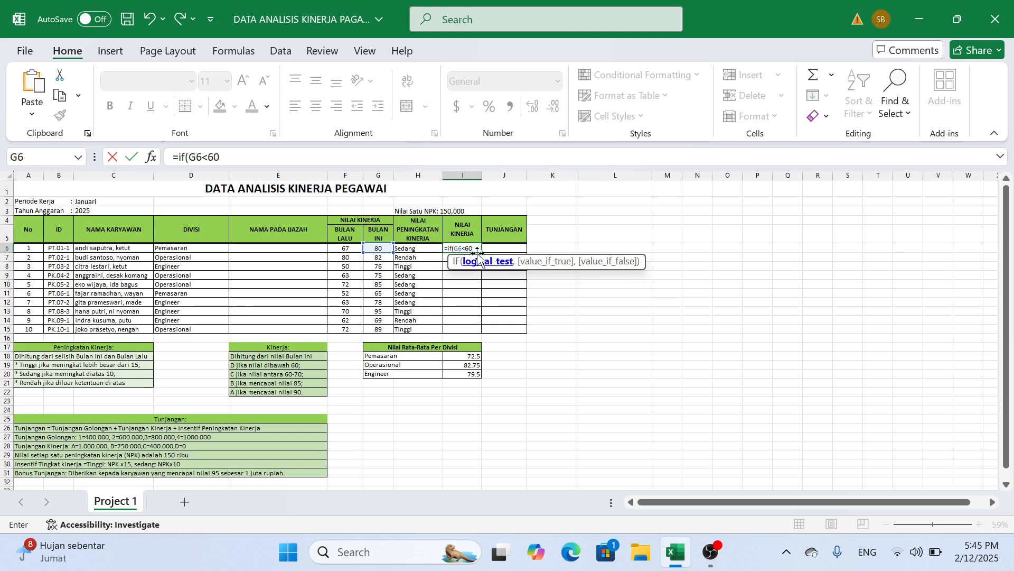
type(",\"")
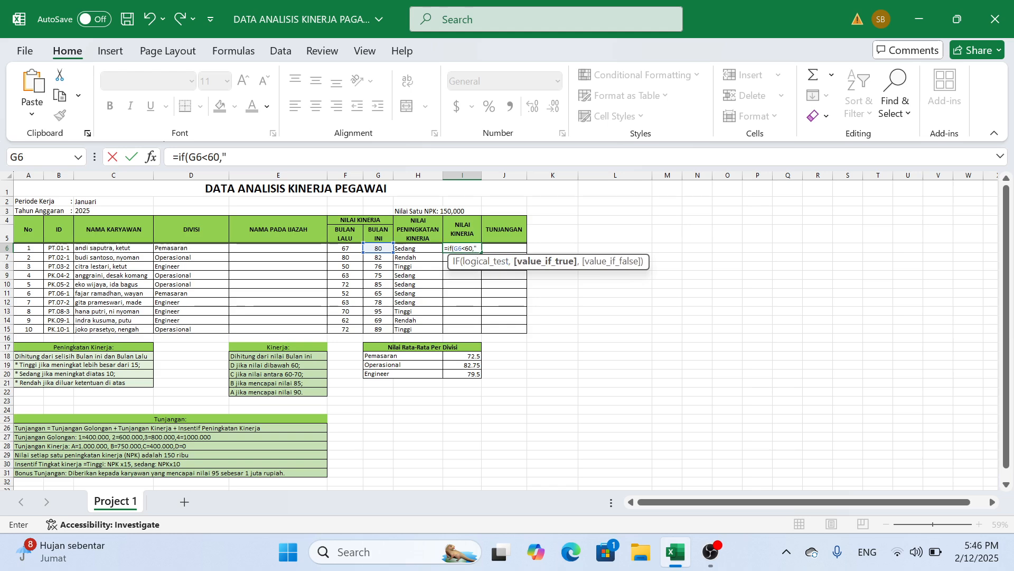
type("D\",if")
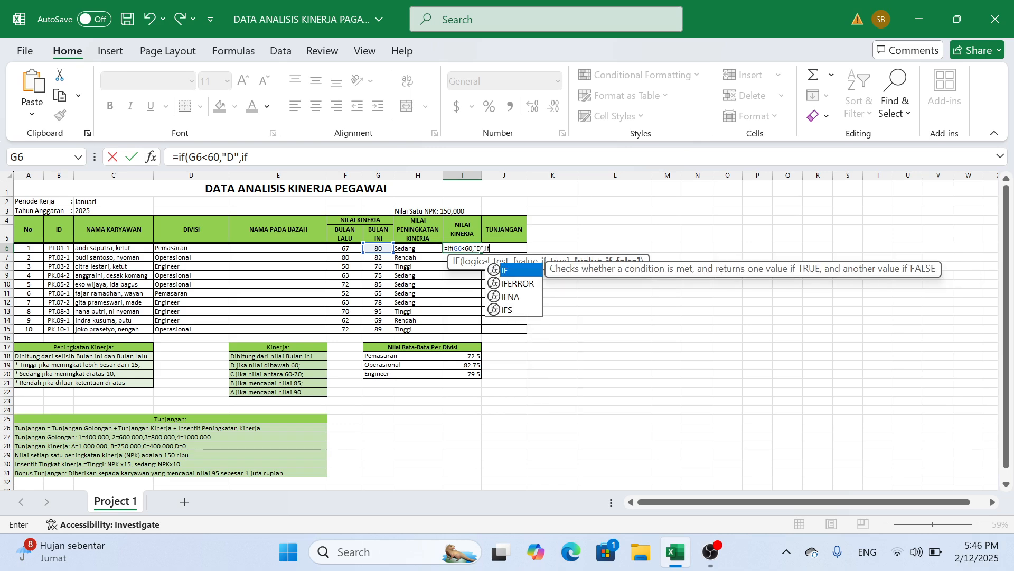
Step: Nest a second IF in the I6 formula that returns "C" when G6 is less than 70
type("(")
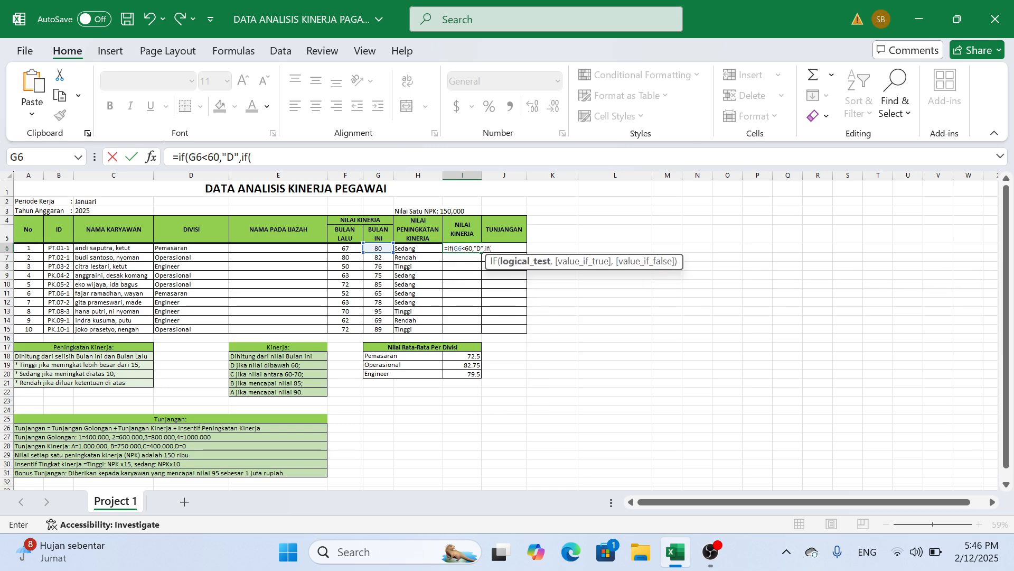
left_click(383, 247)
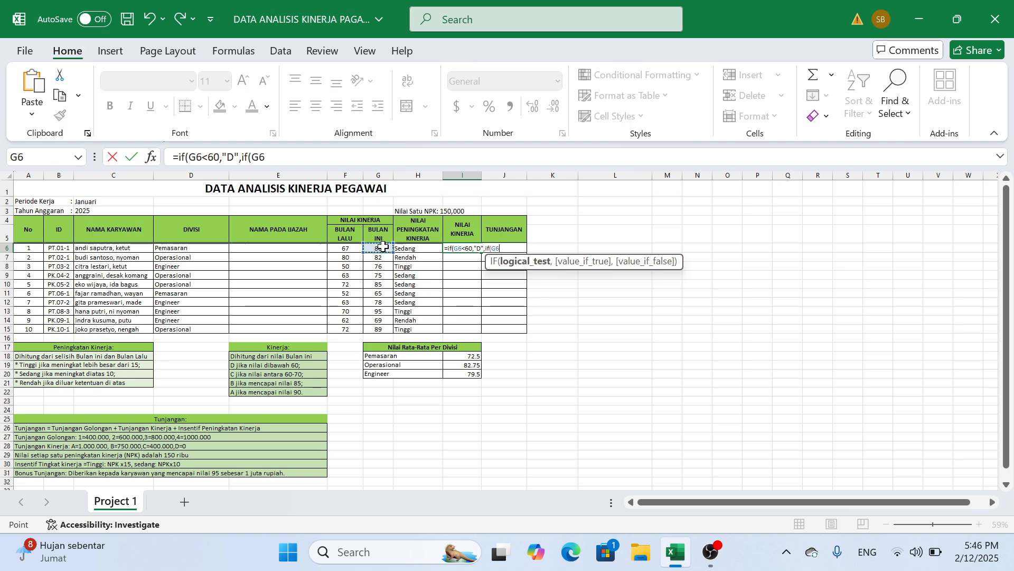
type("<70,")
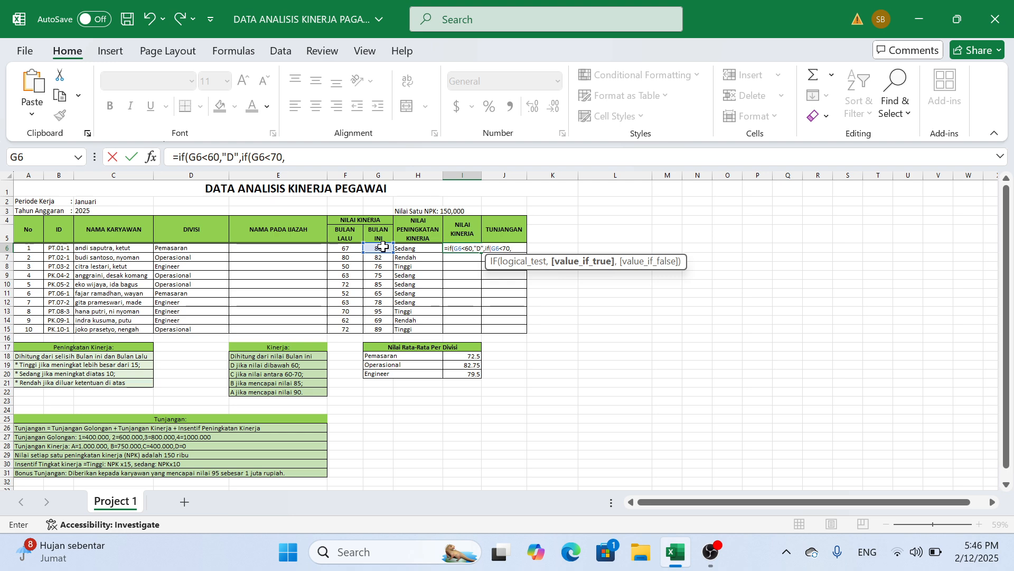
type("\"C\",if")
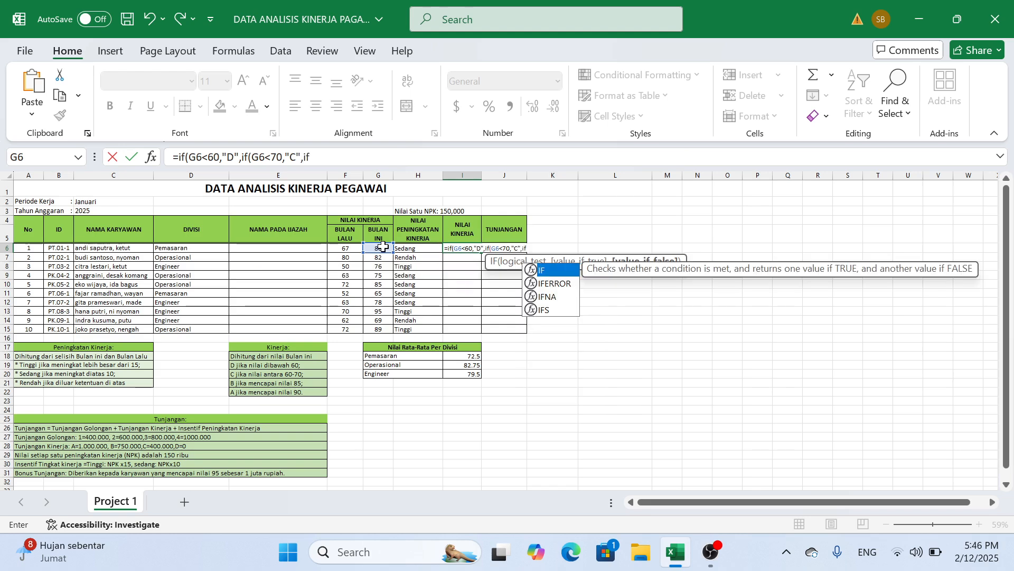
Step: Complete the I6 formula with a third IF returning "B" when G6<=85 and "A" otherwise, and fill it down to I15
type("(")
left_click(383, 246)
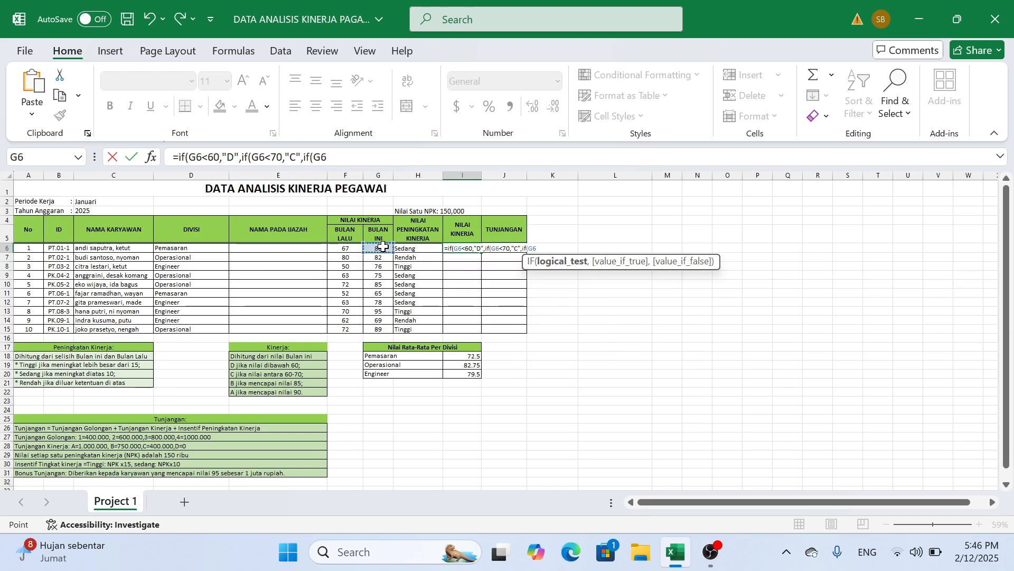
type("<=85,")
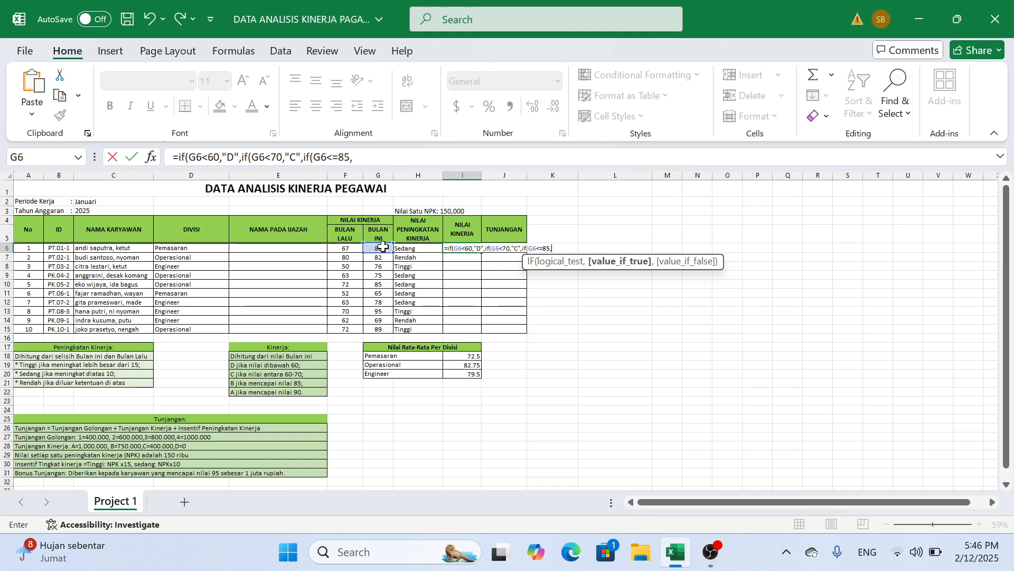
type("\"B\",")
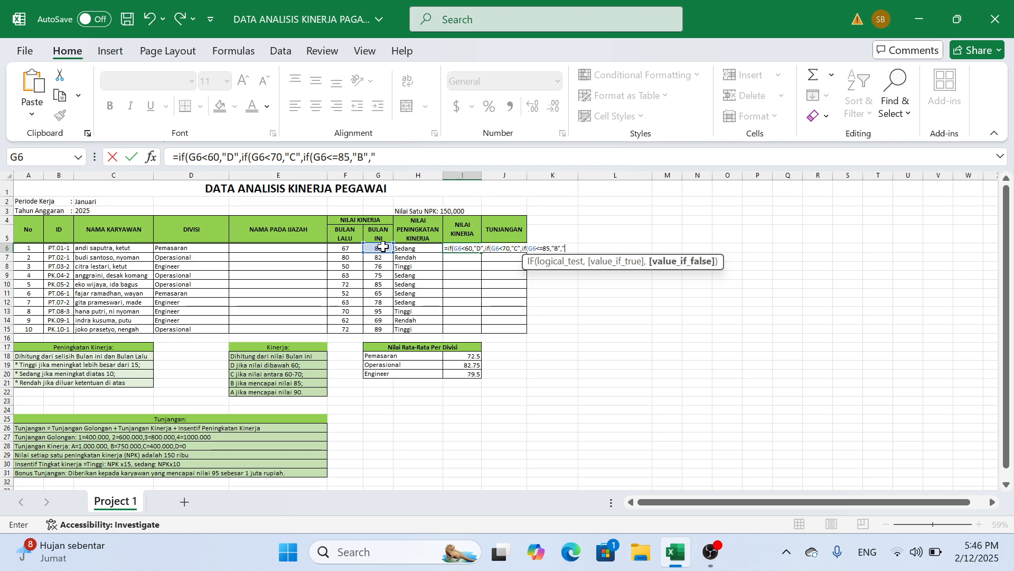
type("\"A\")")
key("Return")
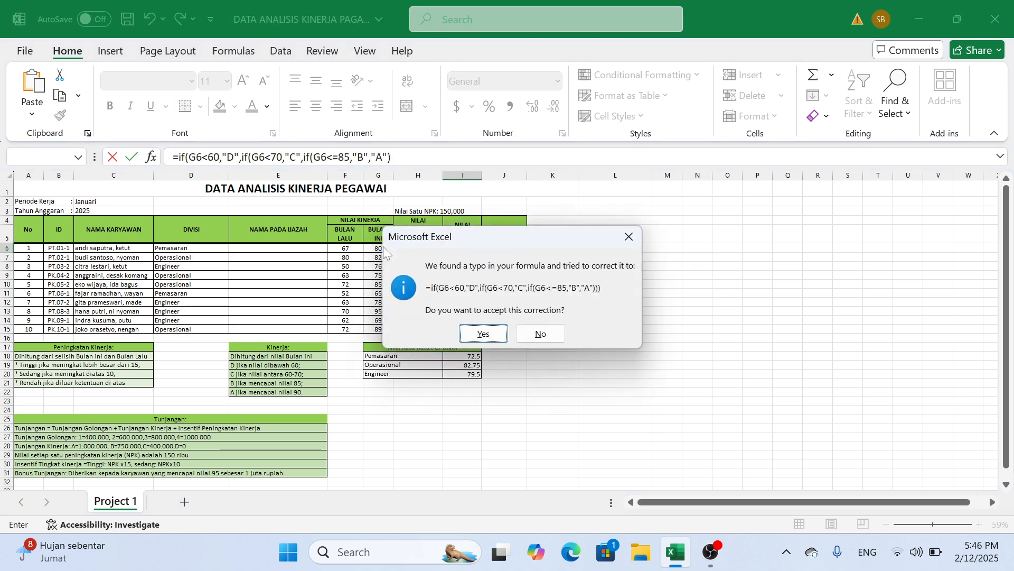
left_click(484, 334)
left_click(459, 248)
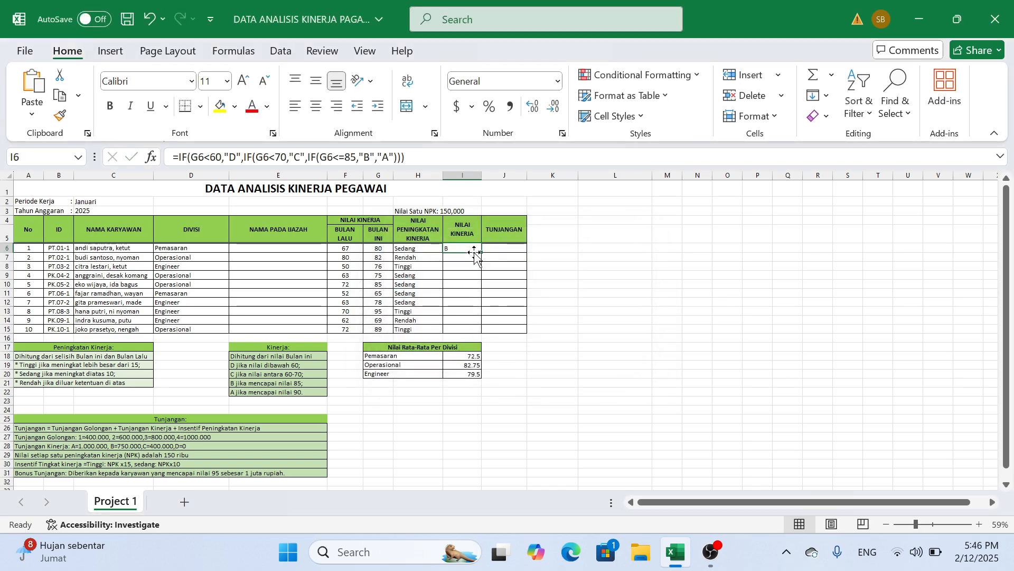
double_click(483, 253)
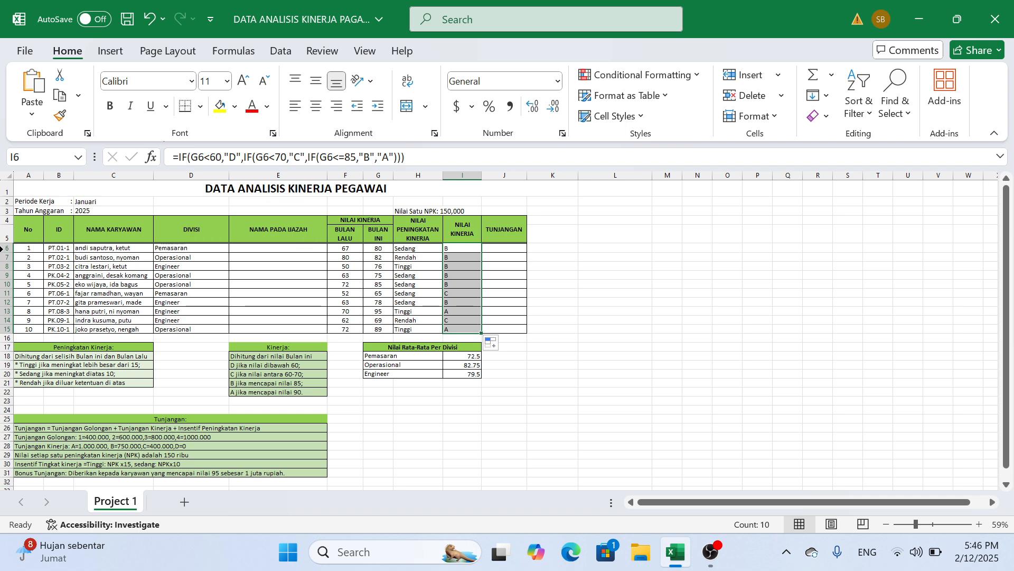
Step: Test the grade formula by entering 67 in G6 and undo that change
left_click(6, 248)
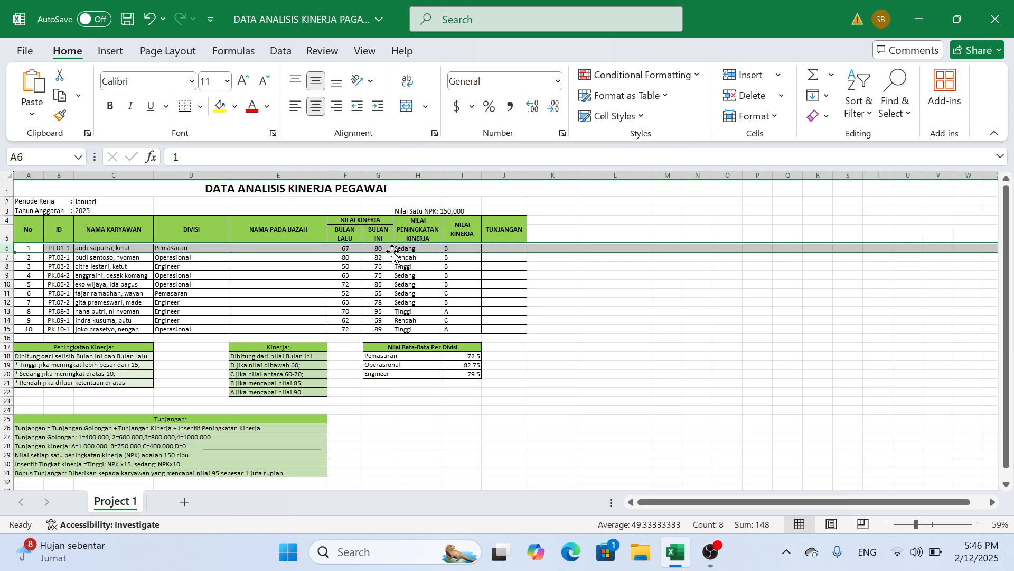
left_click(384, 247)
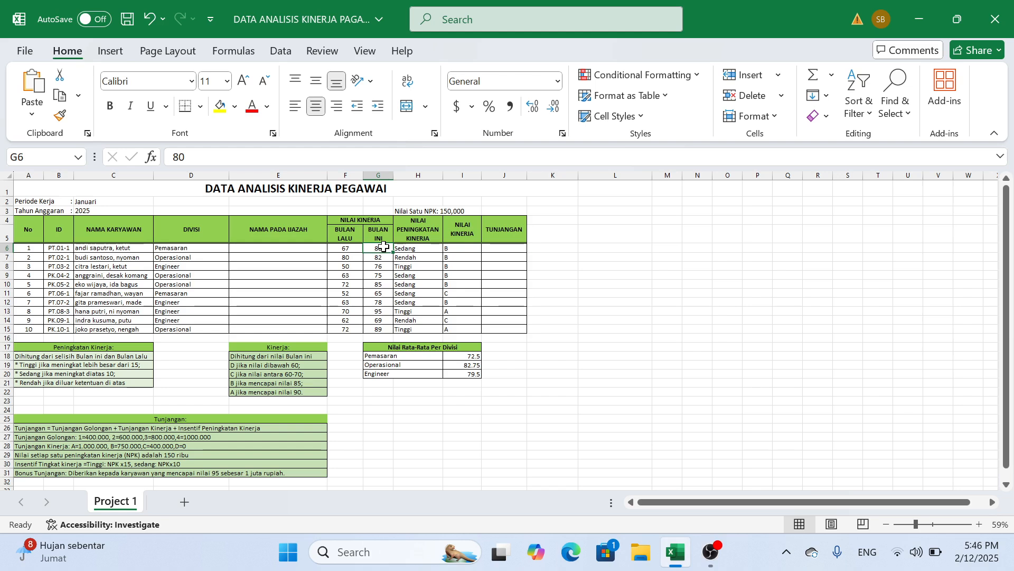
type("7")
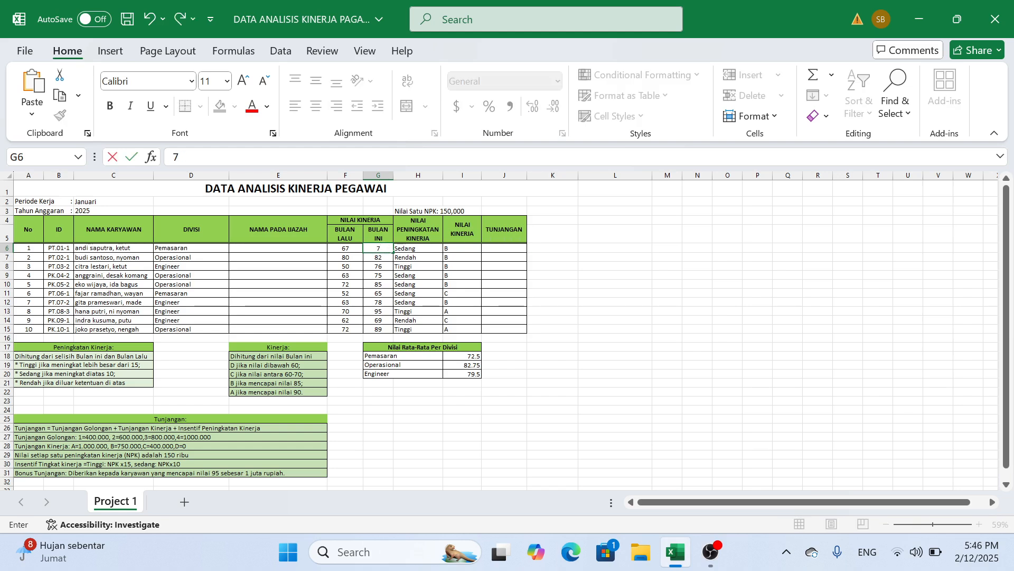
key("BackSpace")
type("6")
key("Return")
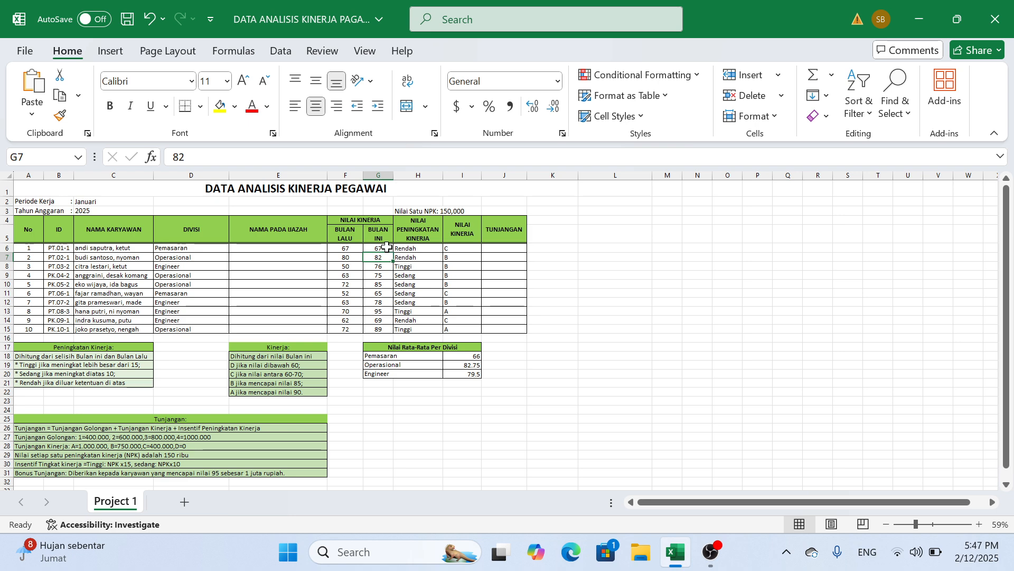
key("ctrl+z")
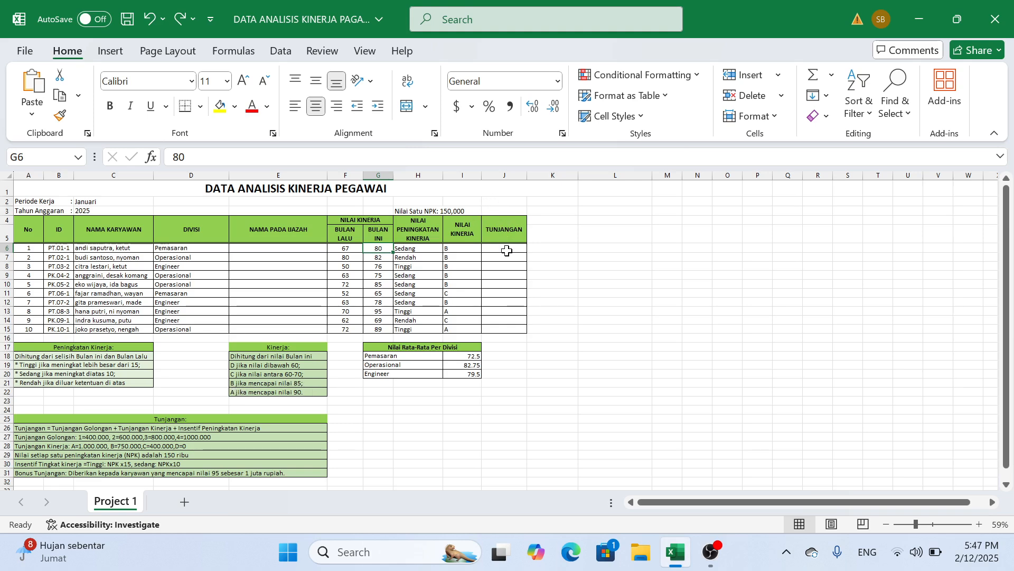
Step: Enter a FIND formula in E6 that locates the comma in the employee name in C6
left_click(307, 248)
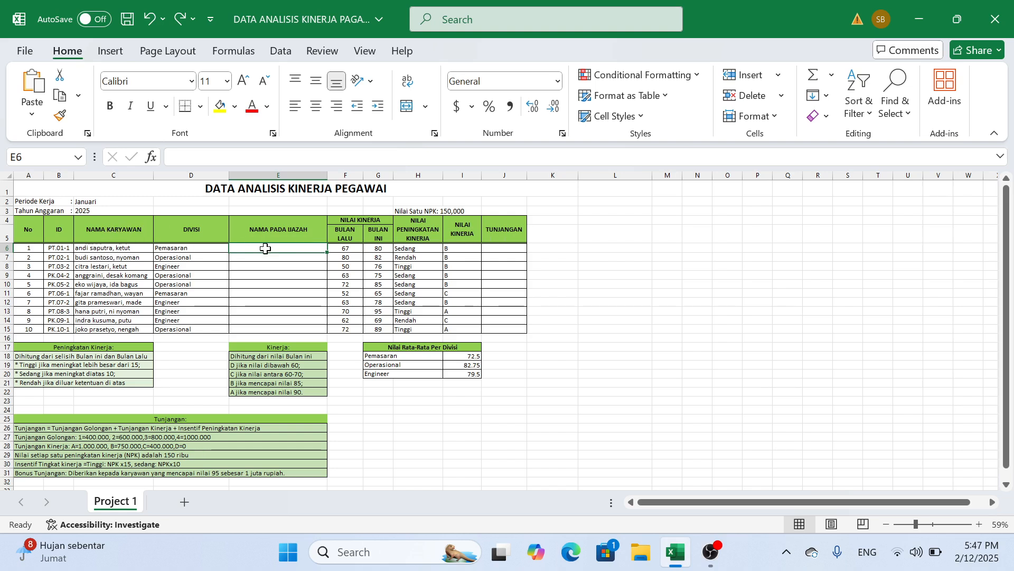
type("=fin")
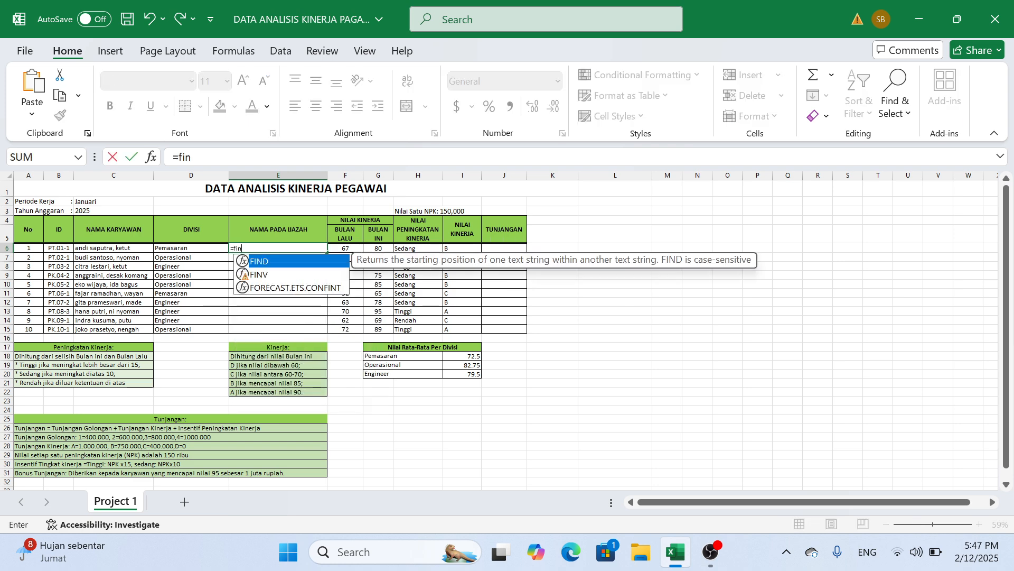
type("d(\",")
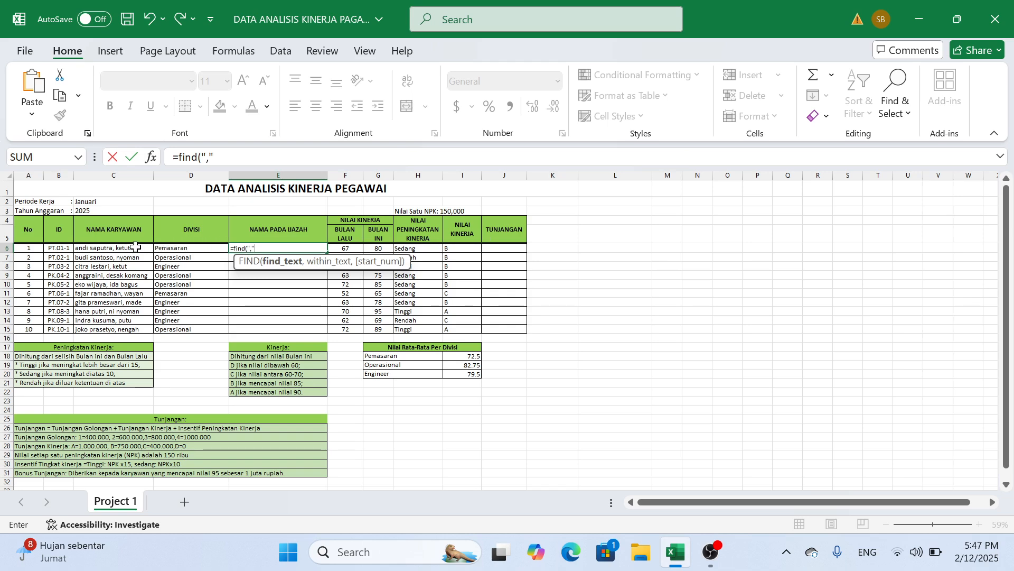
type("\",")
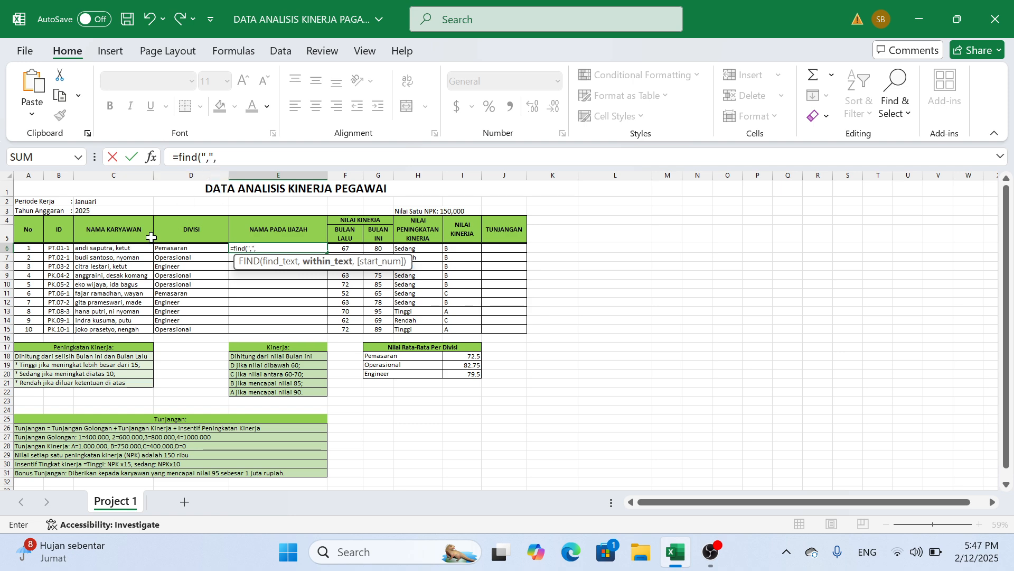
left_click(135, 252)
key("Return")
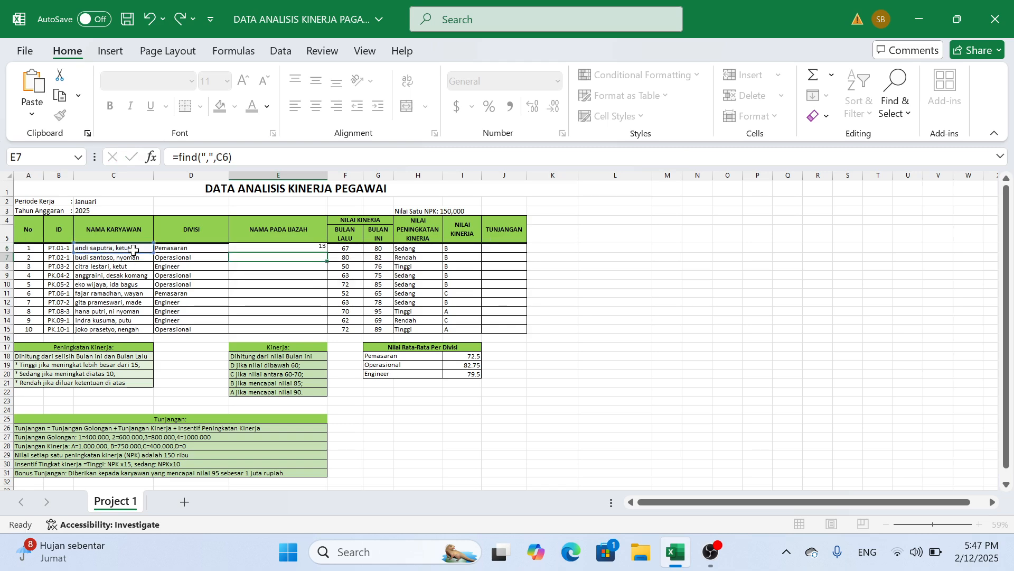
Step: Start wrapping the FIND formula in E6 in a RIGHT function that takes the employee name in C6 as its text
left_click(247, 246)
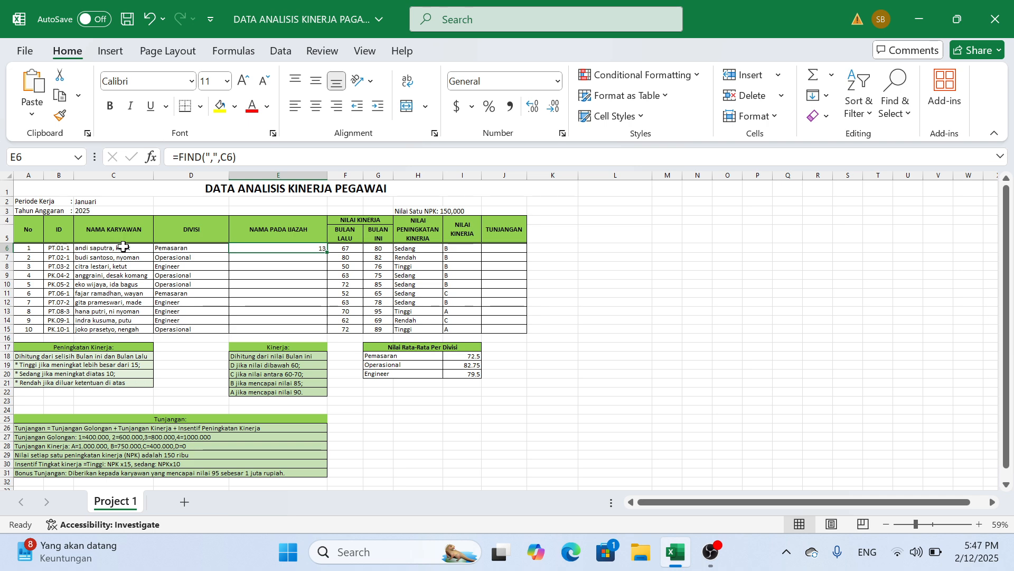
left_click(178, 156)
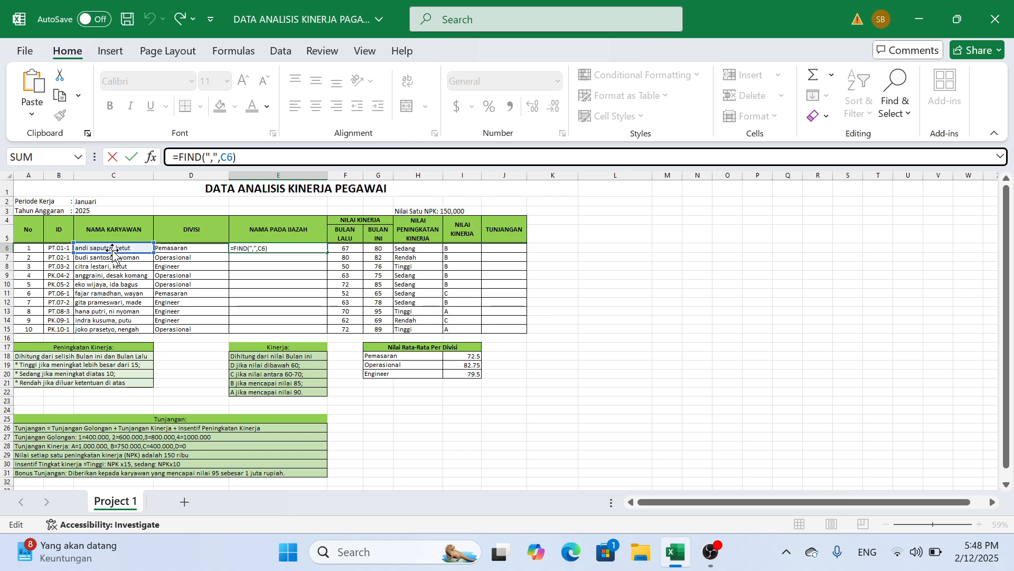
type("ri")
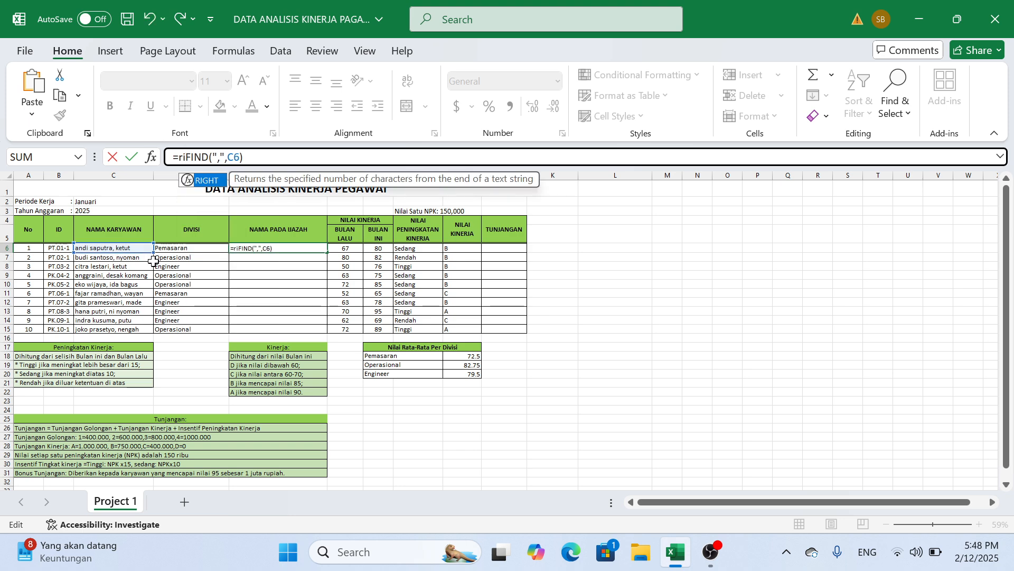
double_click(211, 179)
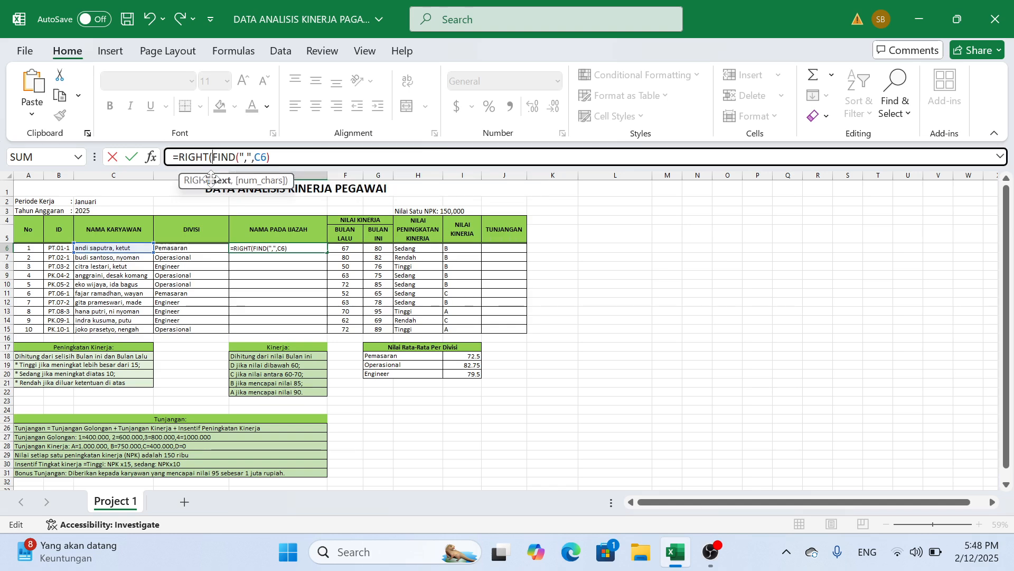
left_click(119, 247)
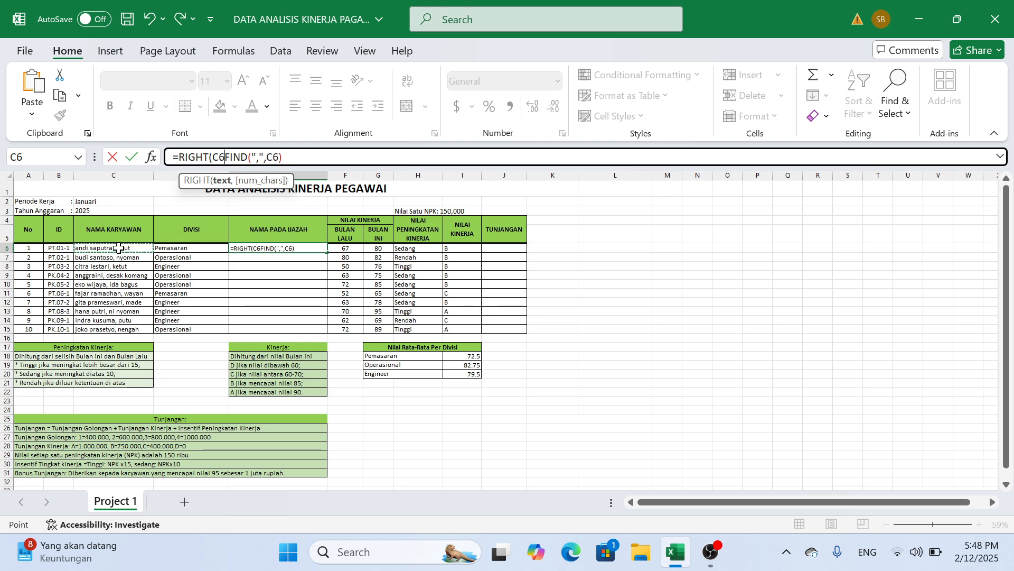
type(",")
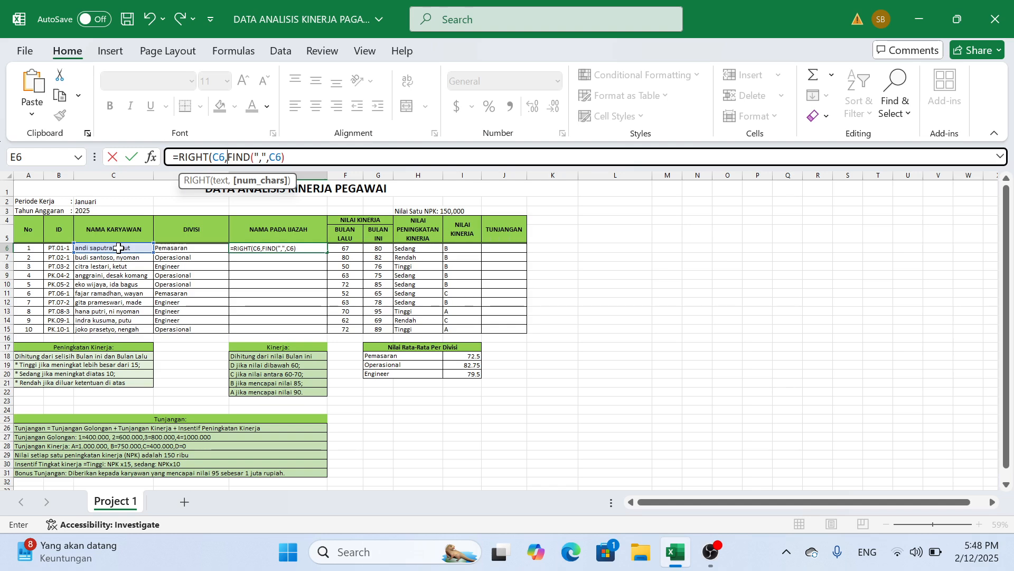
Step: Set the RIGHT function's character count in E6 to LEN(C6)-FIND(",",C6) and accept the formula with its closing parenthesis
type("le")
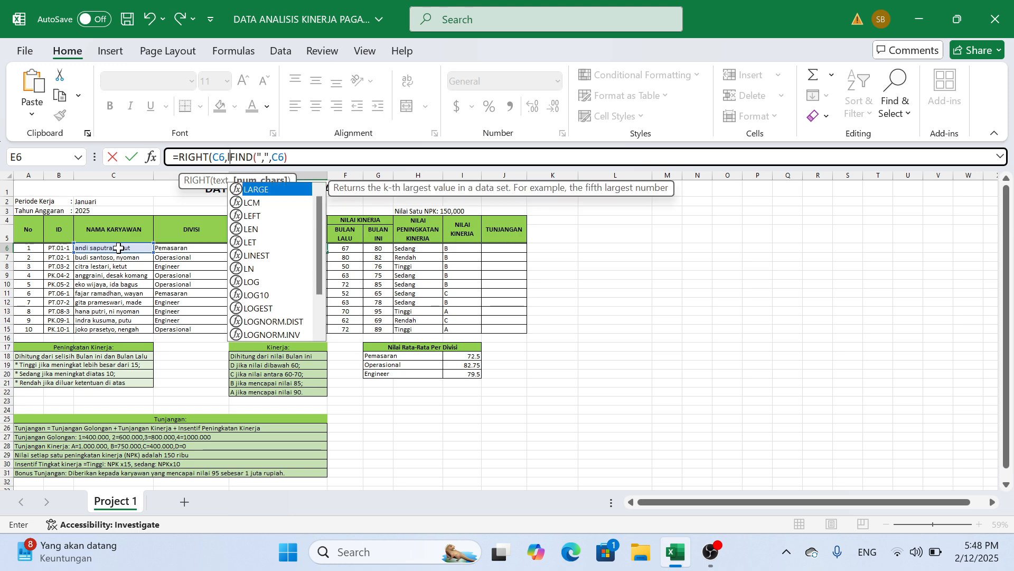
type("n(")
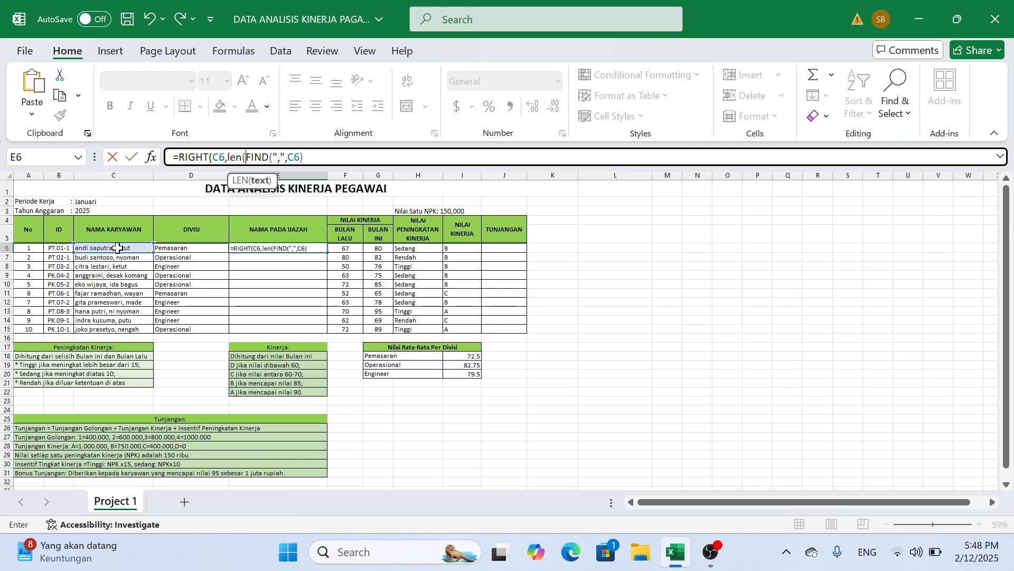
left_click(117, 247)
type(")")
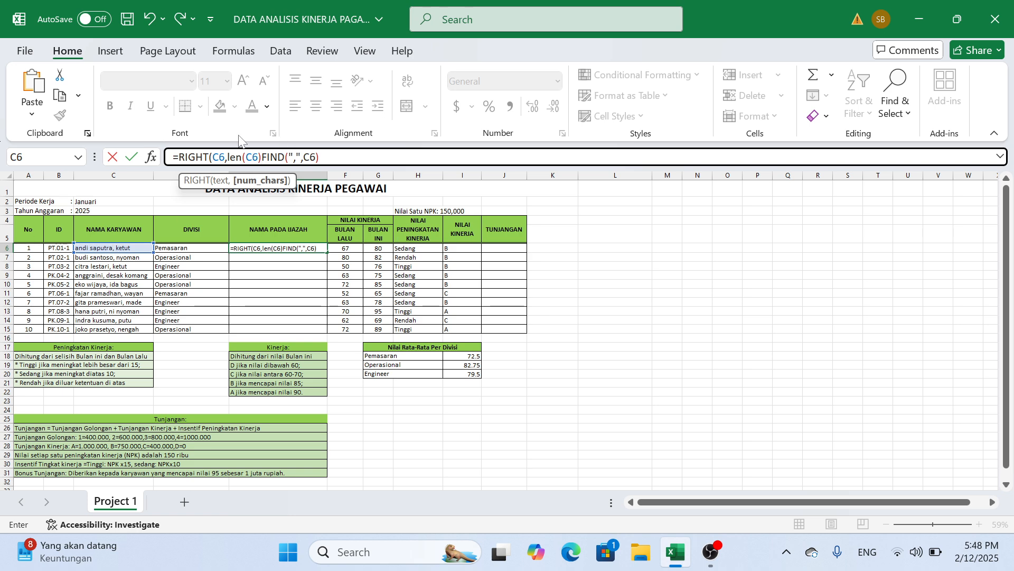
left_click(262, 157)
type("-")
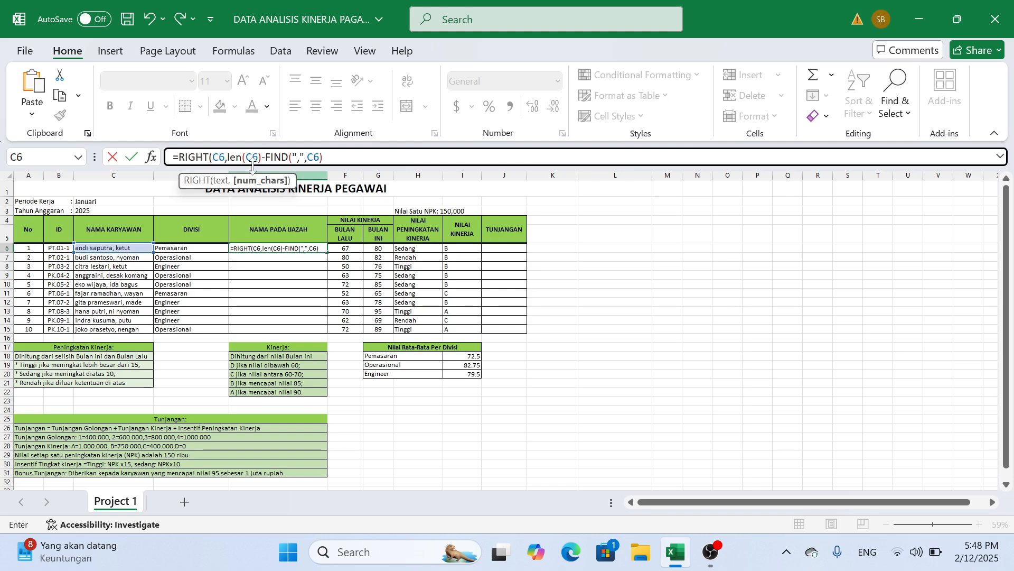
key("Return")
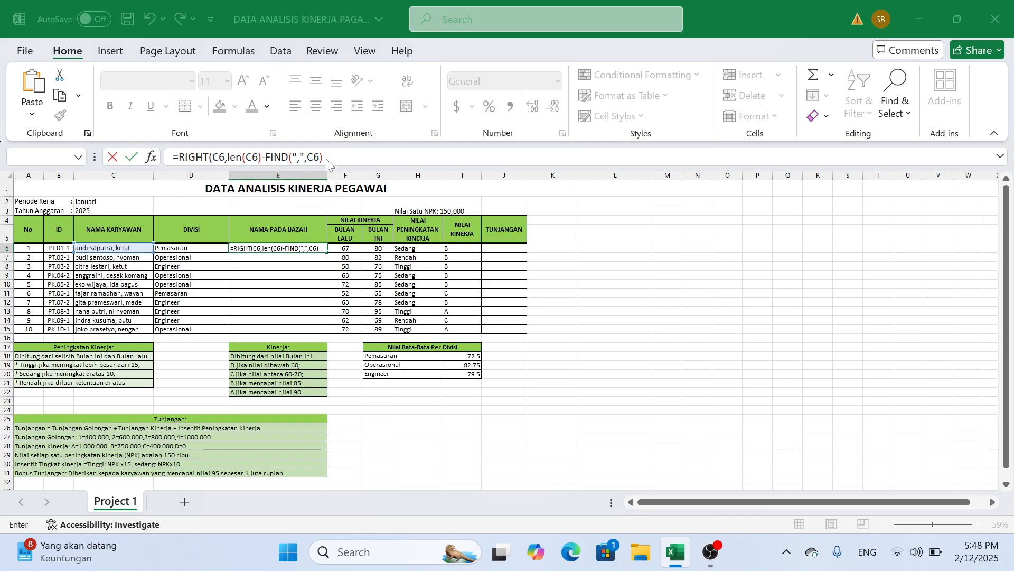
left_click(483, 334)
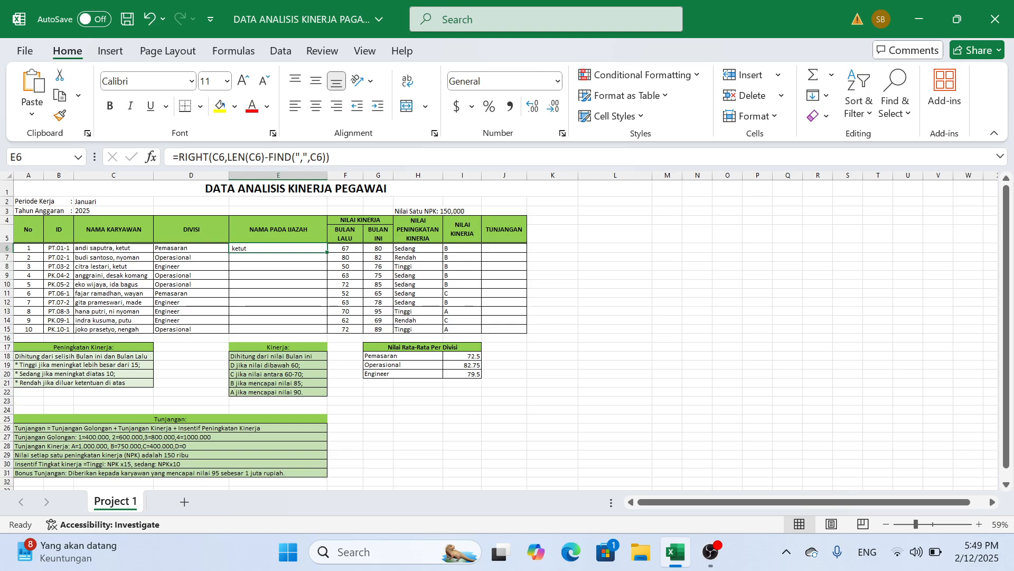
Step: Wrap the RIGHT formula in E6 in an UPPER function so the name part after the comma is capitalized
left_click(293, 157)
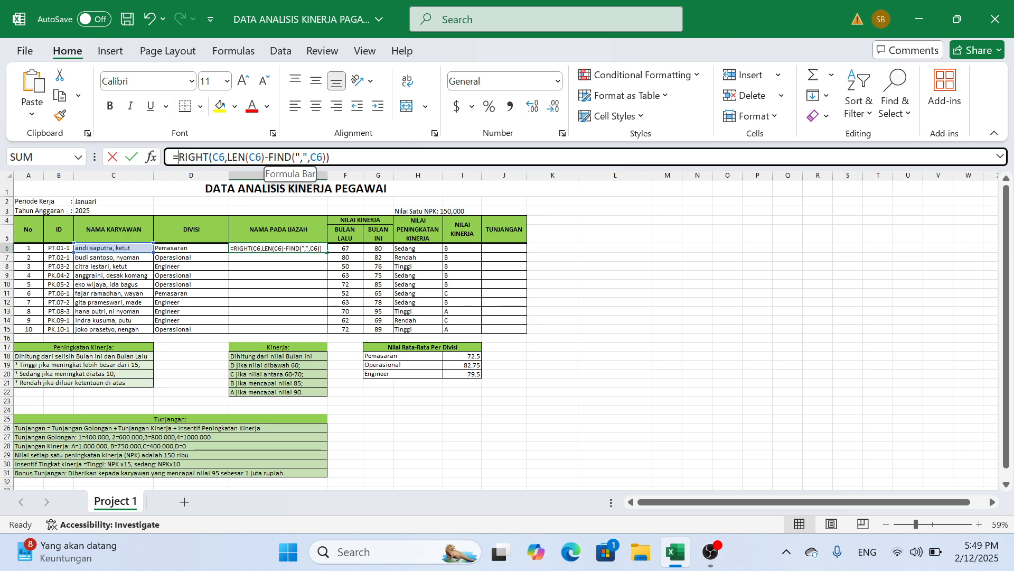
key("Return")
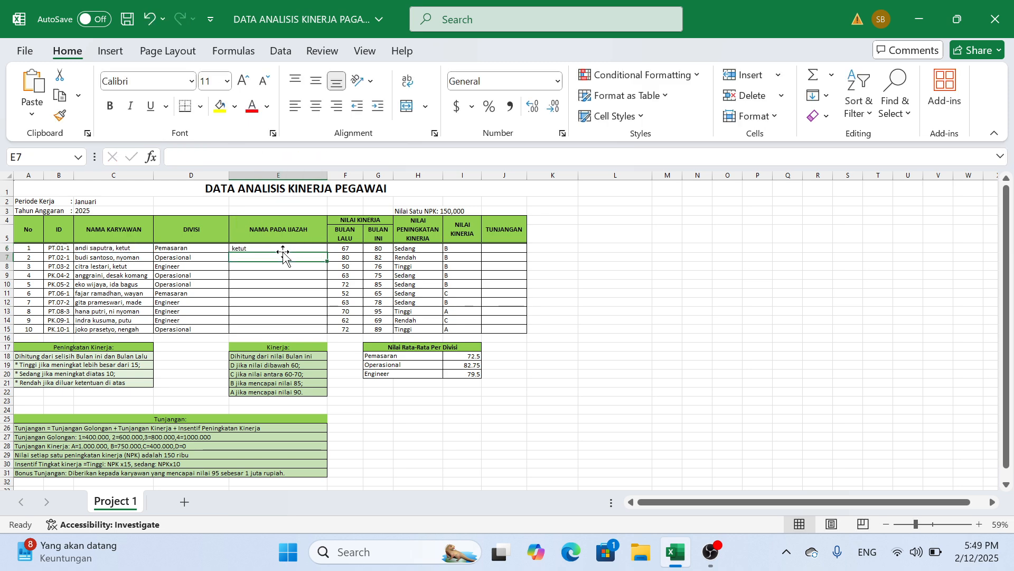
left_click(252, 246)
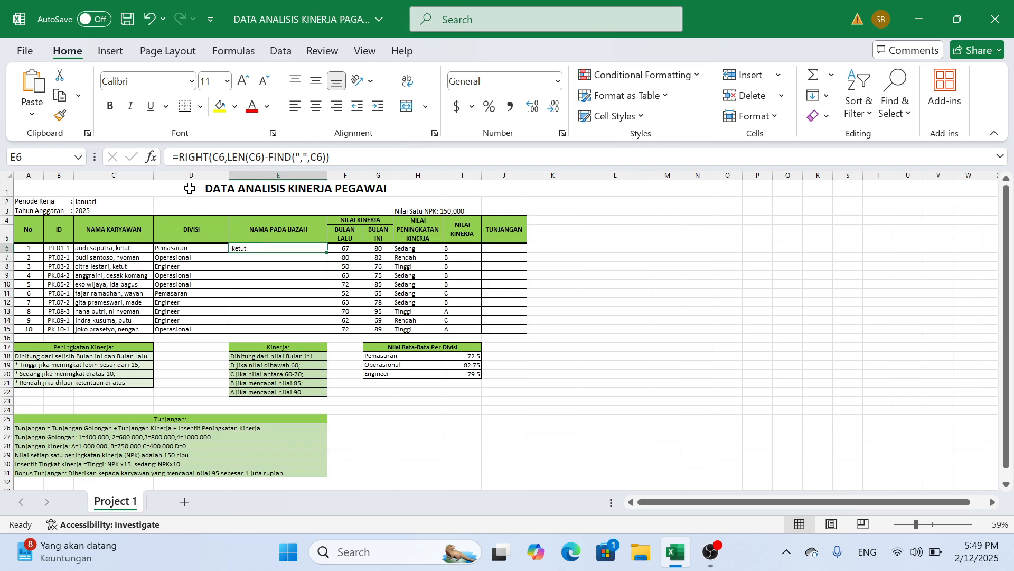
left_click(179, 157)
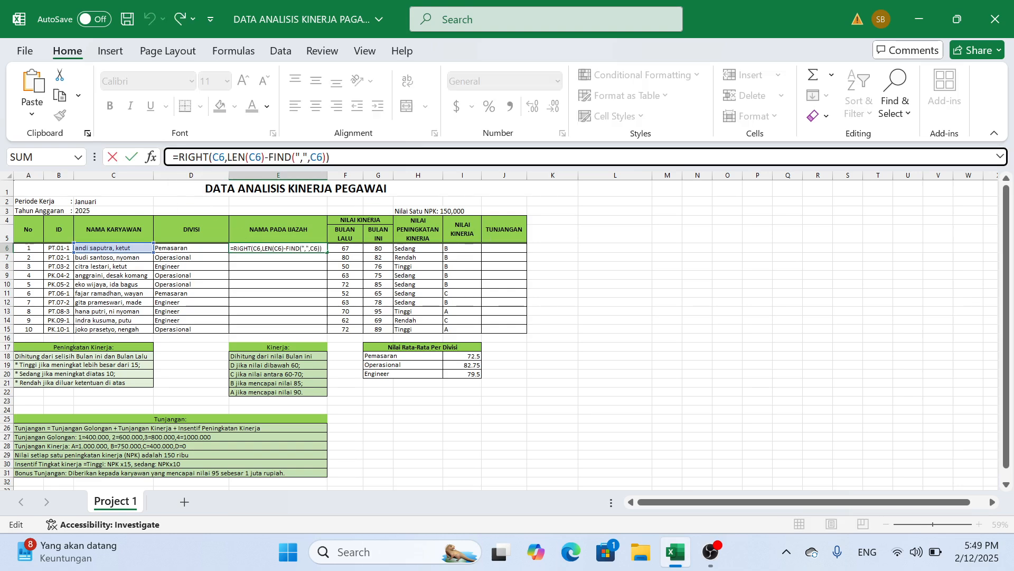
type("upper")
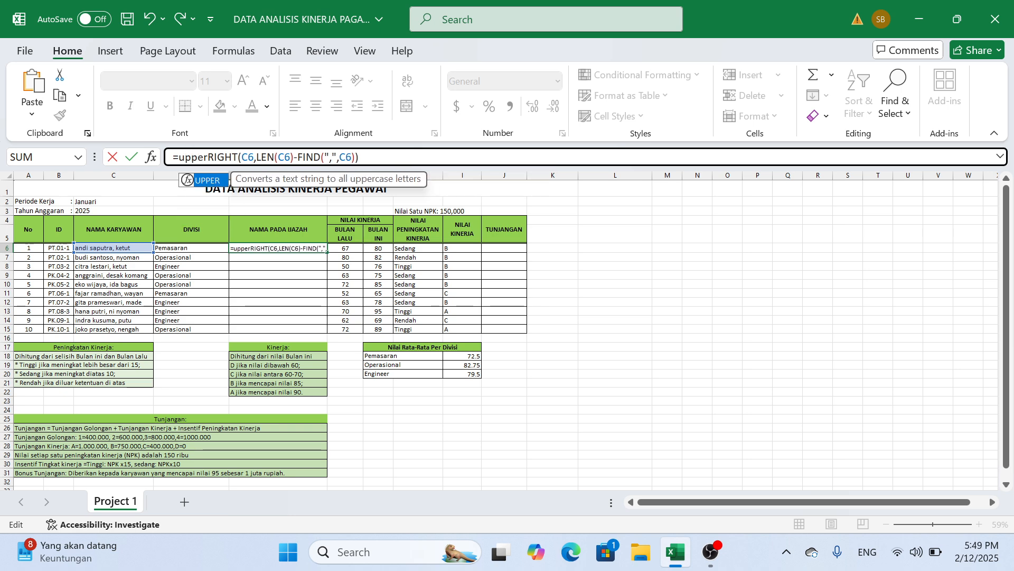
key("Return")
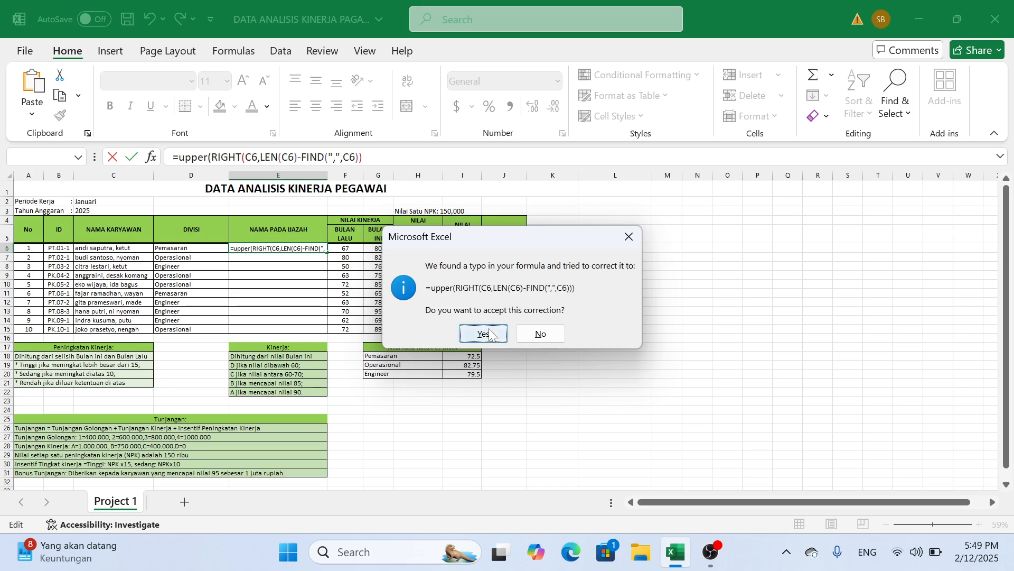
left_click(482, 333)
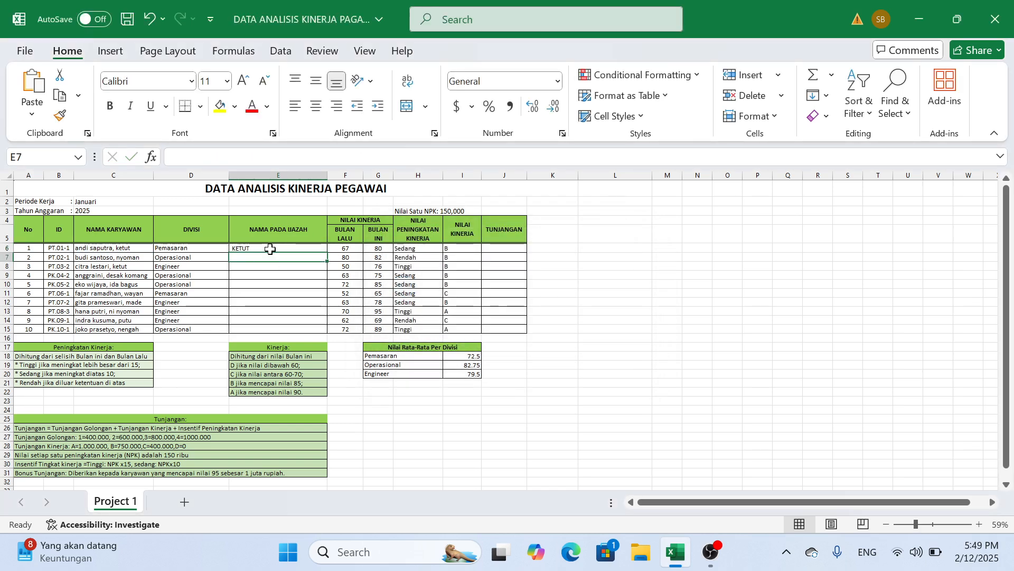
Step: Extend the E6 formula with &" "& to join a space after the uppercase name part
left_click(270, 249)
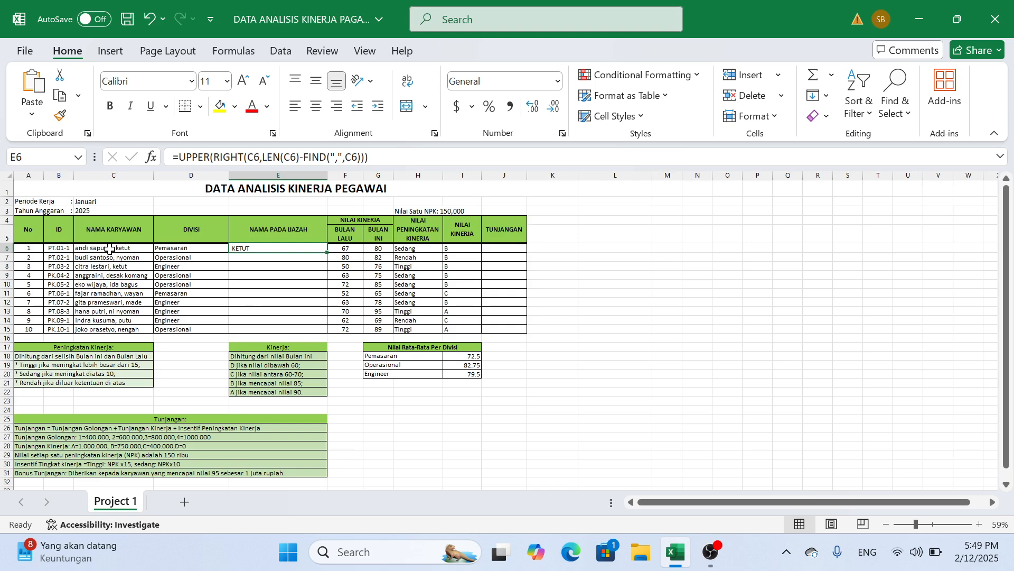
left_click(369, 157)
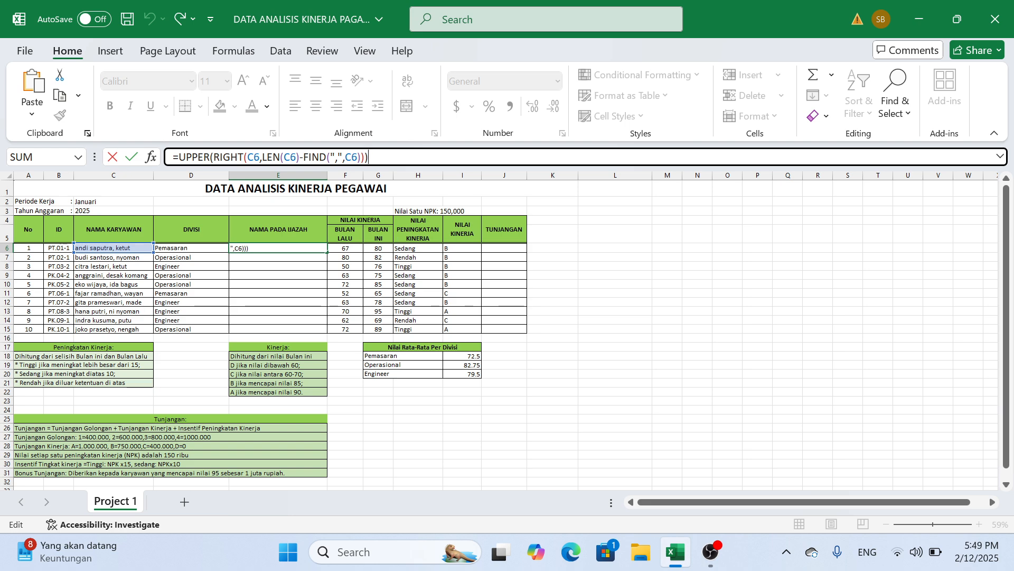
type("&")
type("'")
type("\"")
key("BackSpace")
key("BackSpace")
type("\" \"&")
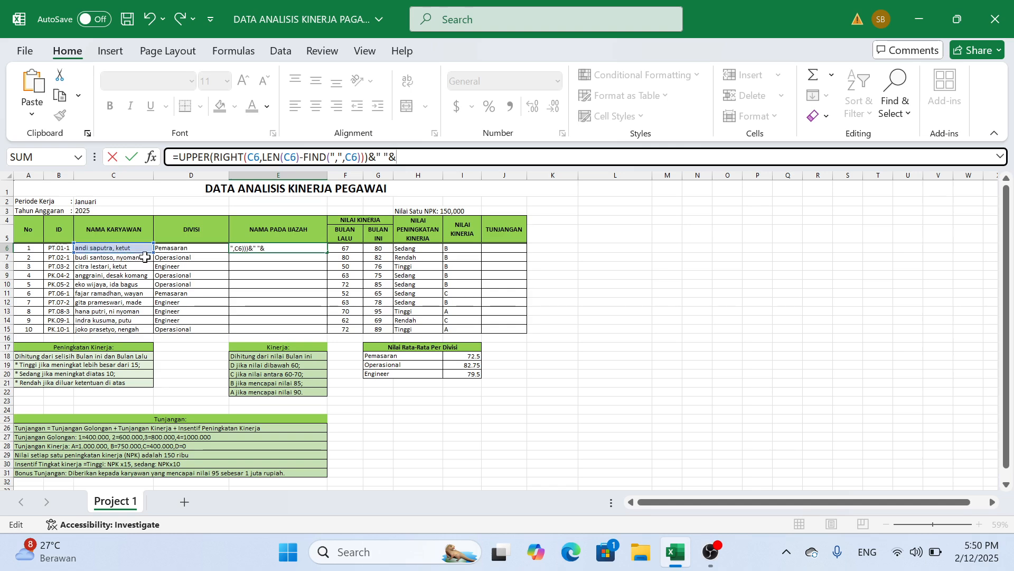
Step: Append a PROPER function containing a LEFT function on C6 to the E6 formula
type("pr")
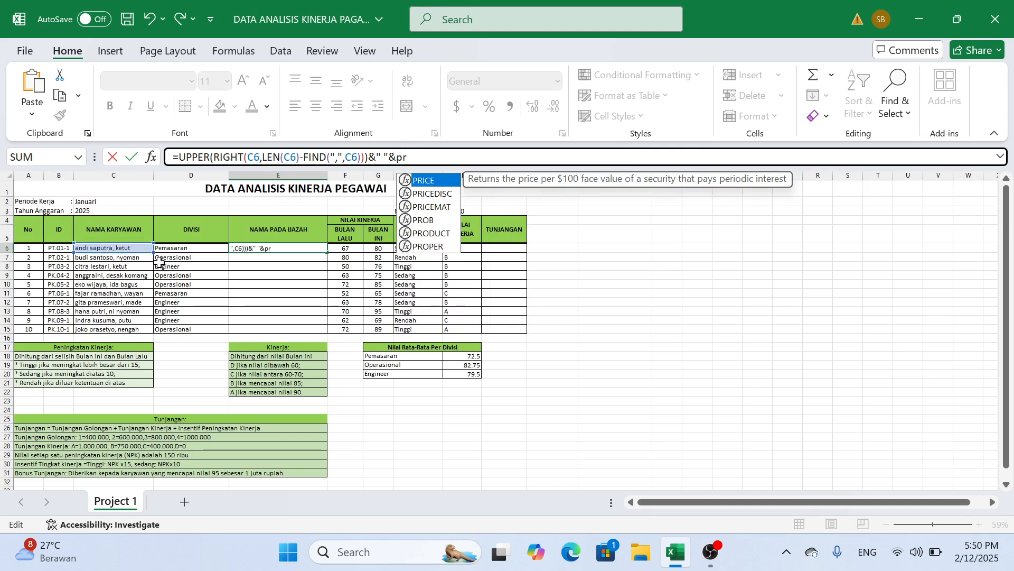
double_click(422, 248)
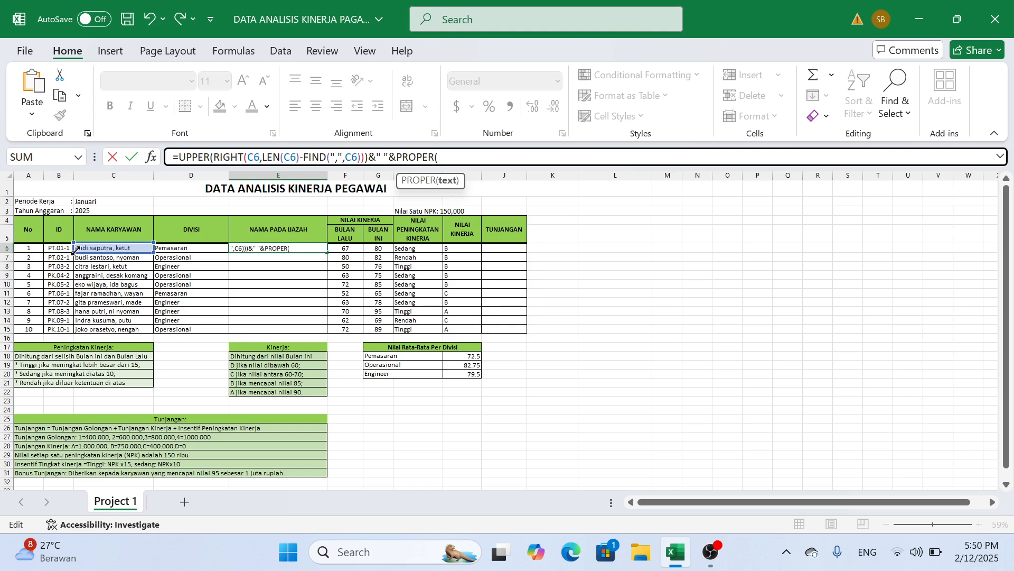
type("left")
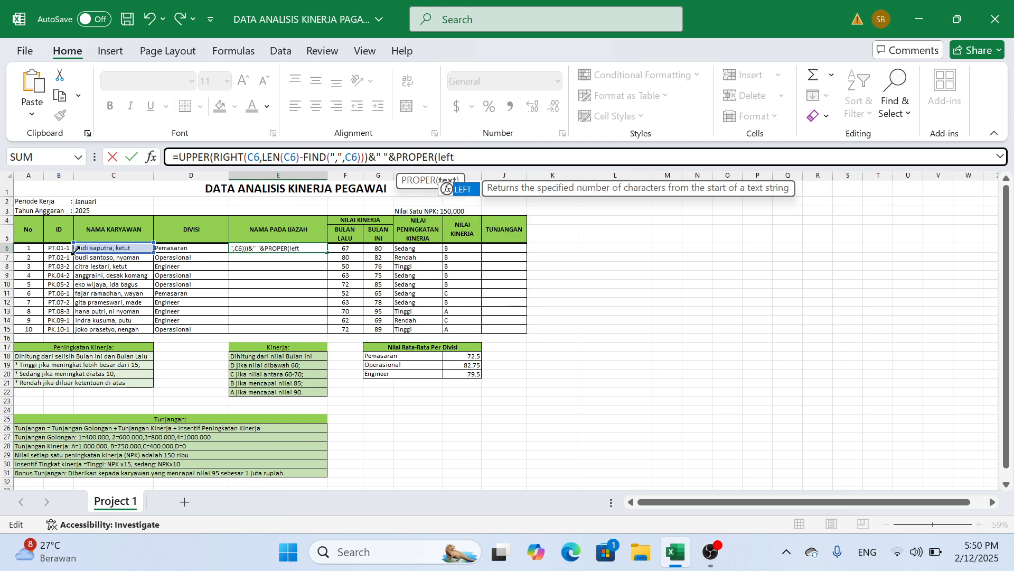
double_click(471, 189)
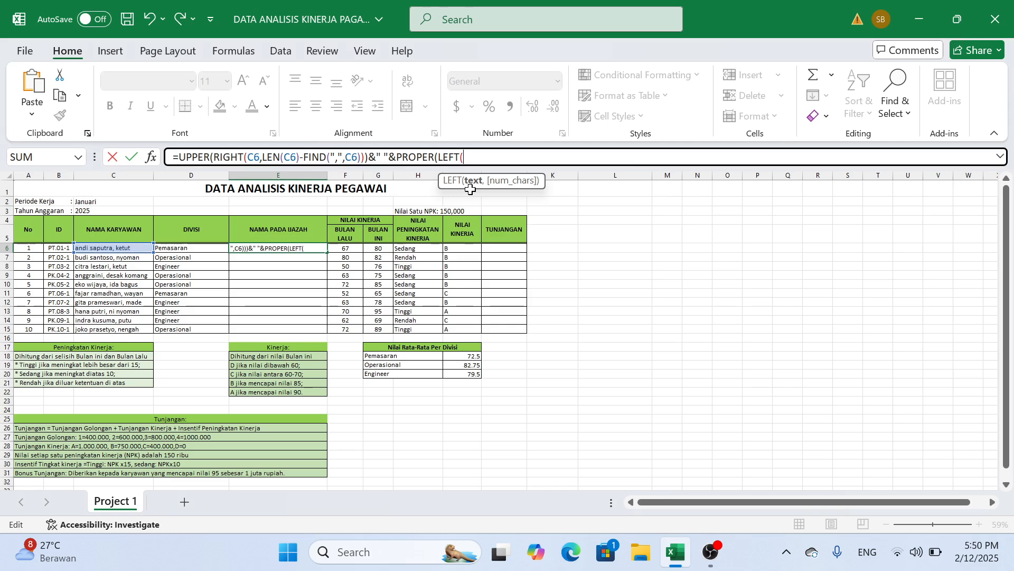
left_click(115, 247)
type(",")
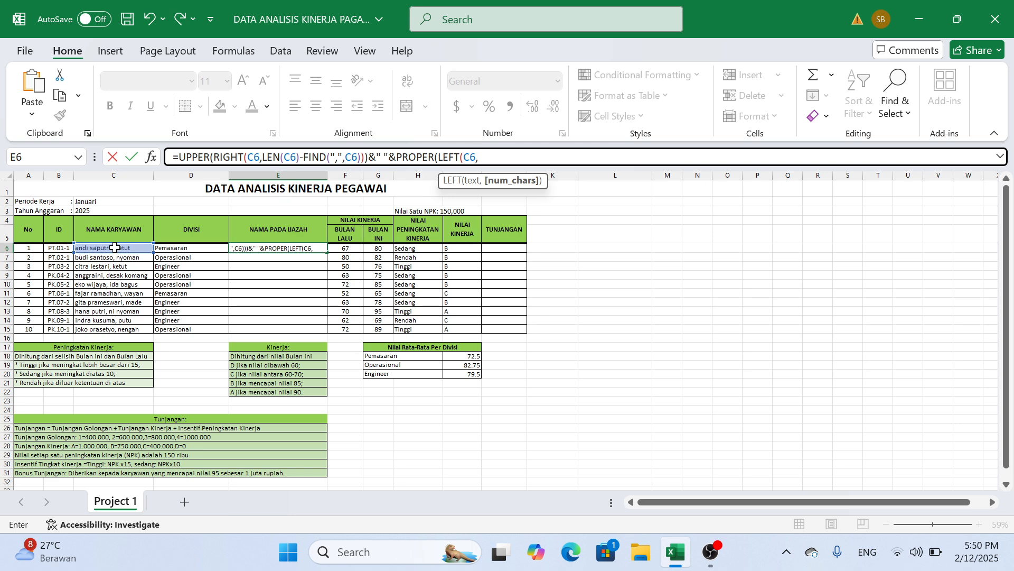
Step: Complete the LEFT function in E6 with FIND(",",C6) as its character count and enter the formula
type("find")
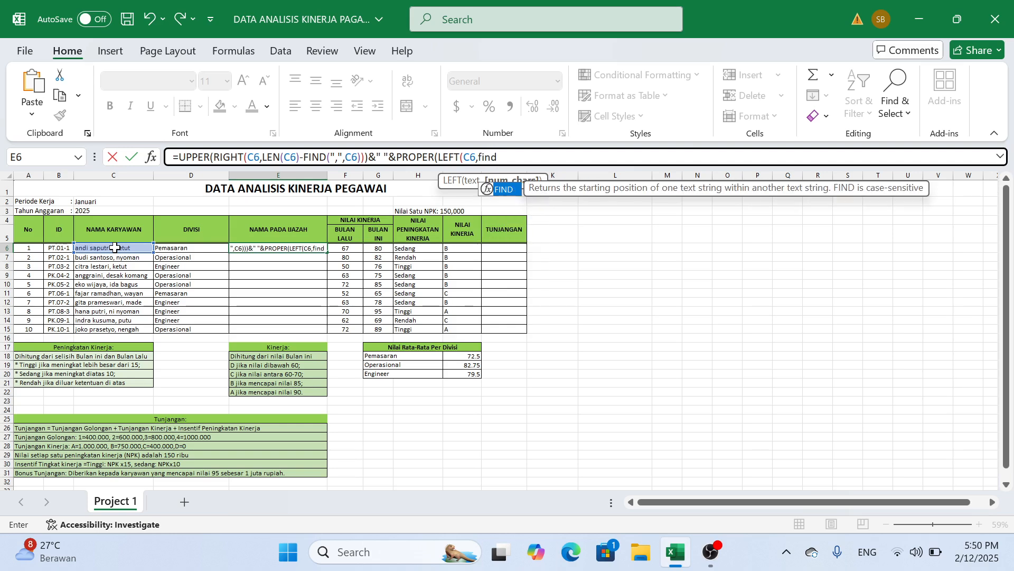
type("(\"")
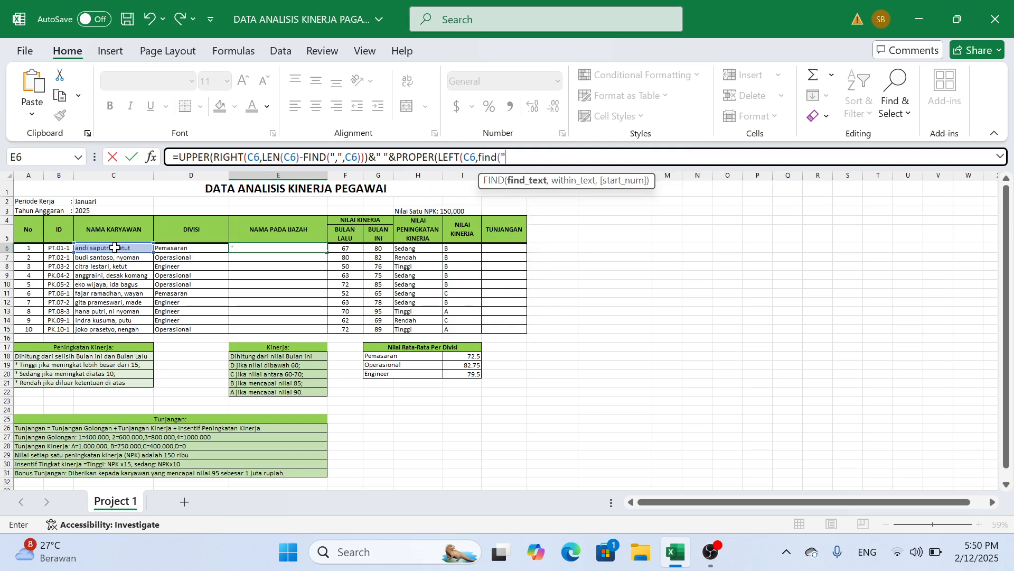
type(",\"")
type(",")
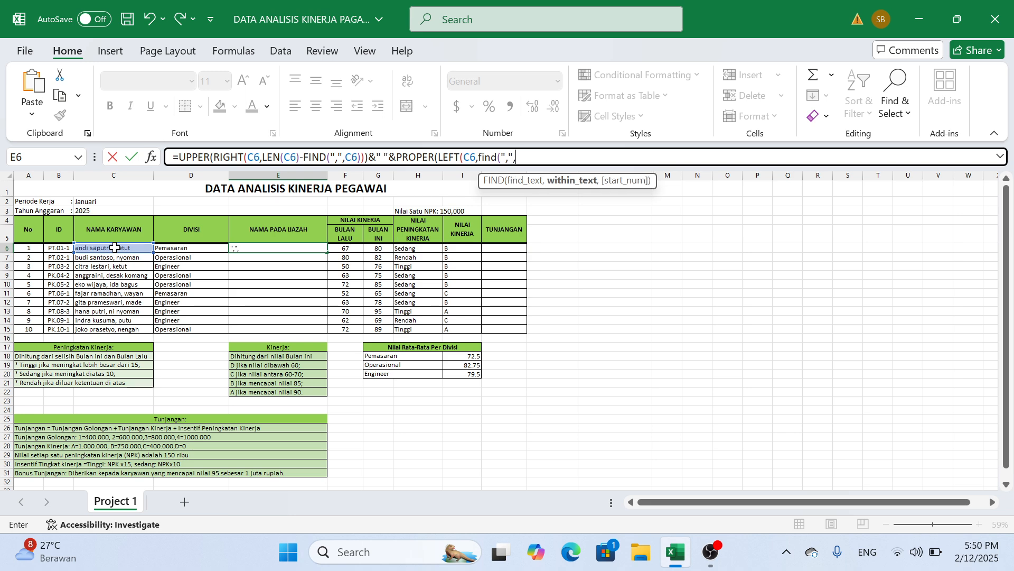
left_click(115, 247)
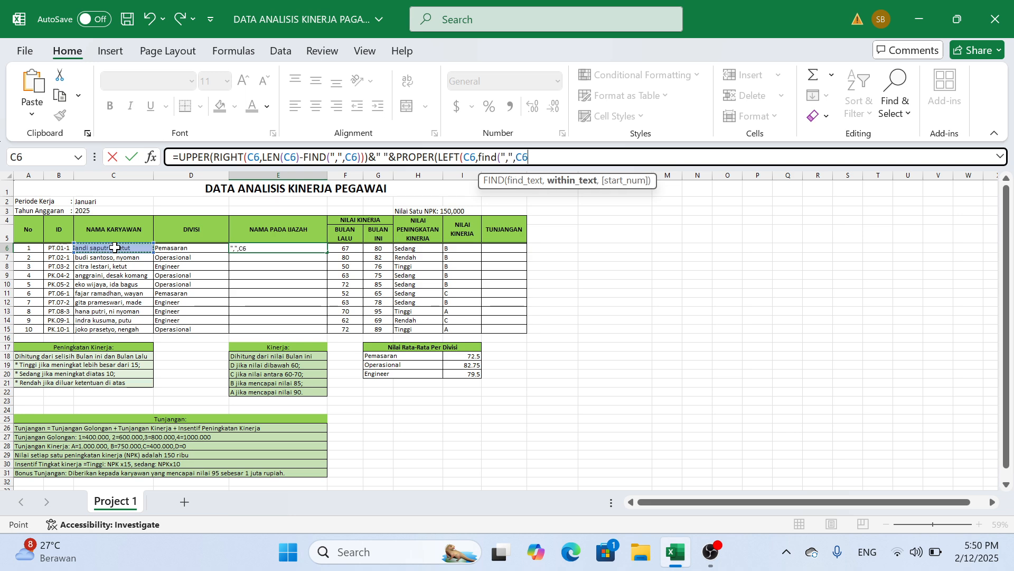
type(")))")
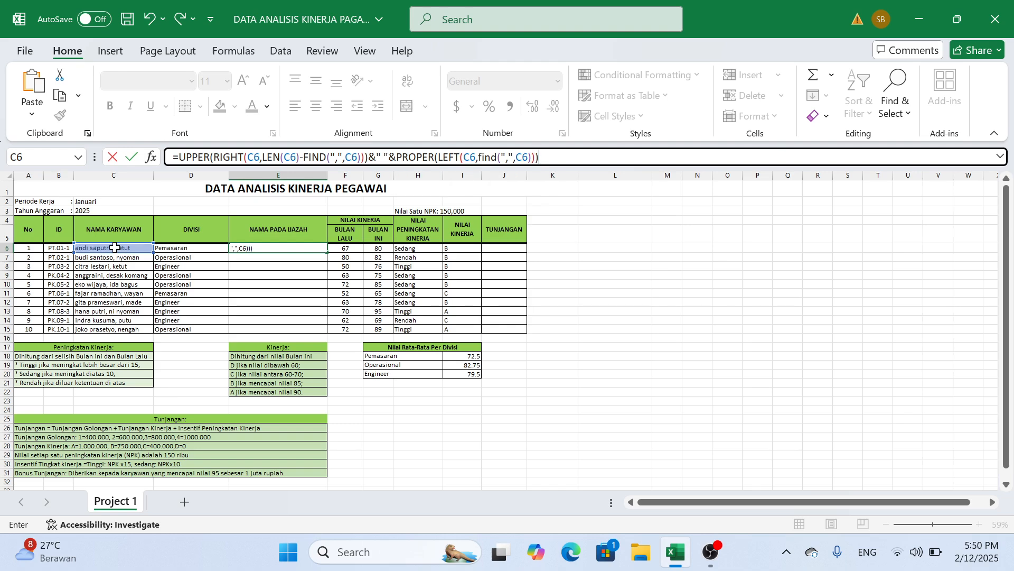
key("Return")
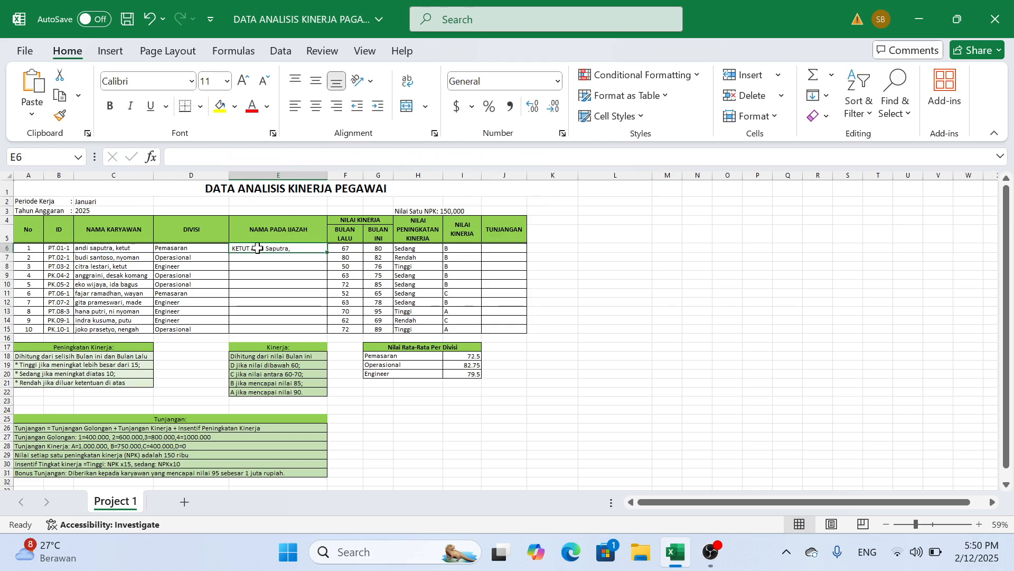
Step: Subtract 1 from the FIND result in E6's LEFT function to drop the comma, and fill the formula down to E15
left_click(257, 248)
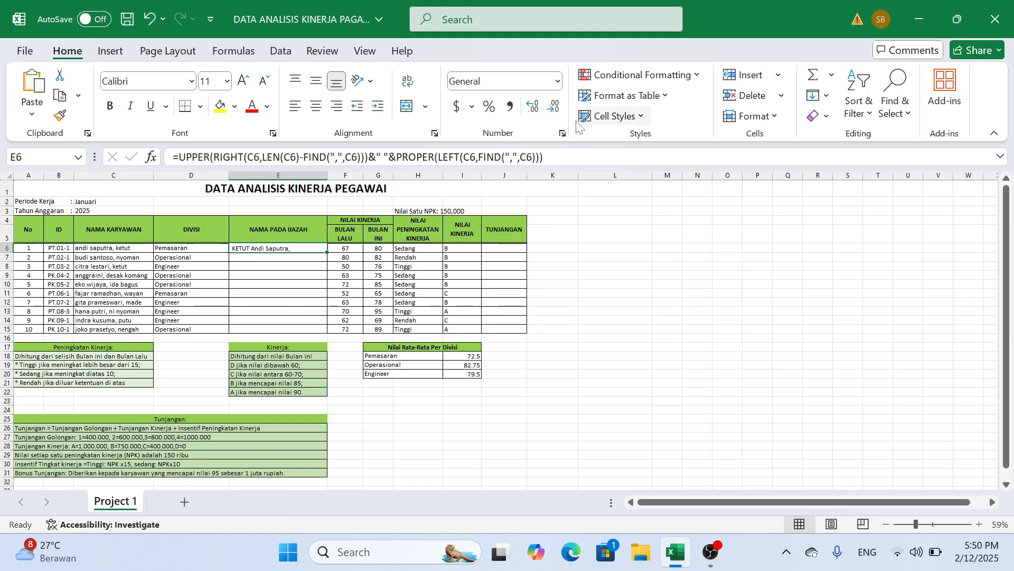
left_click(581, 157)
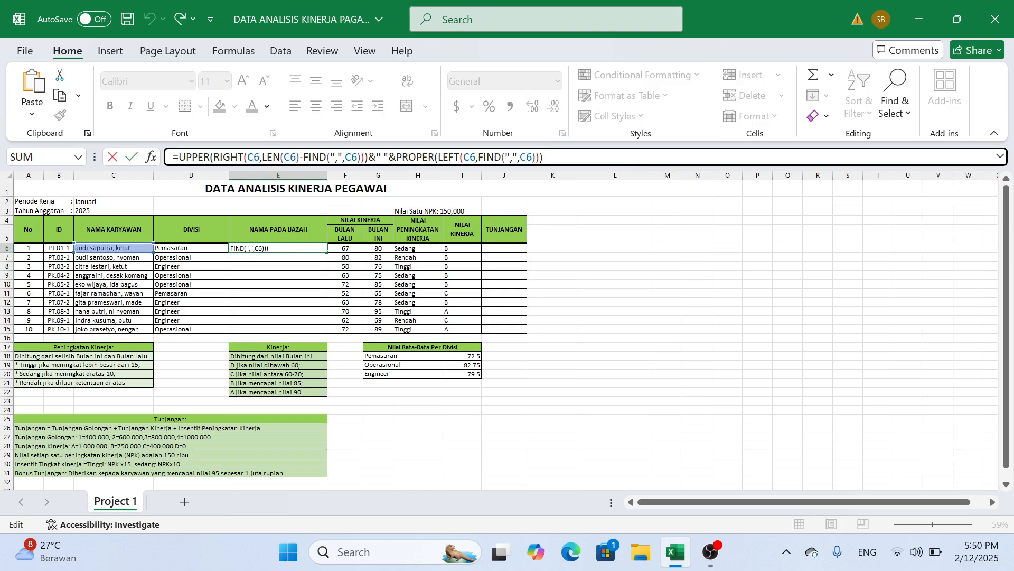
key("BackSpace")
key("BackSpace")
type("-1")
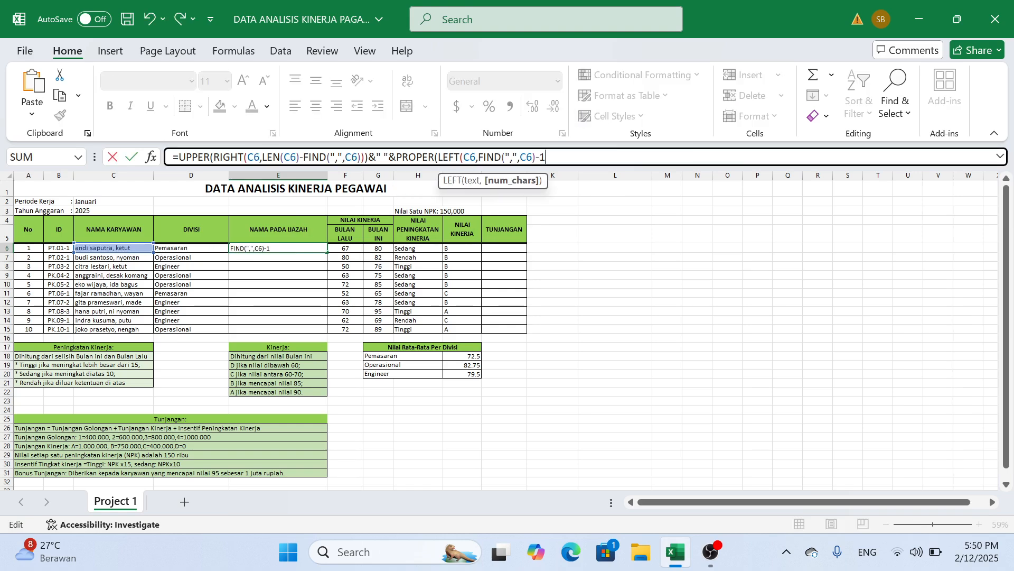
type("))")
key("Return")
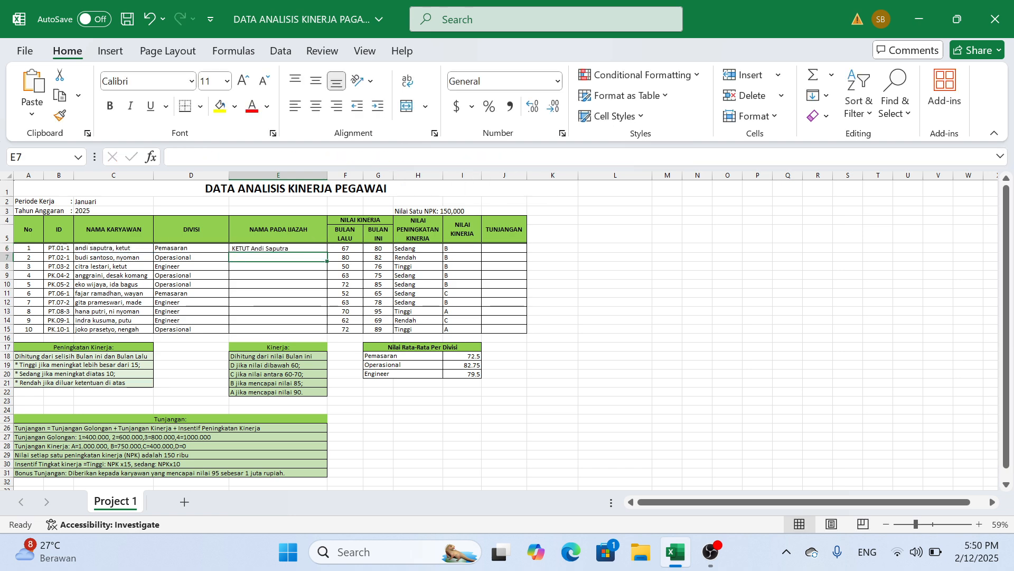
left_click(288, 247)
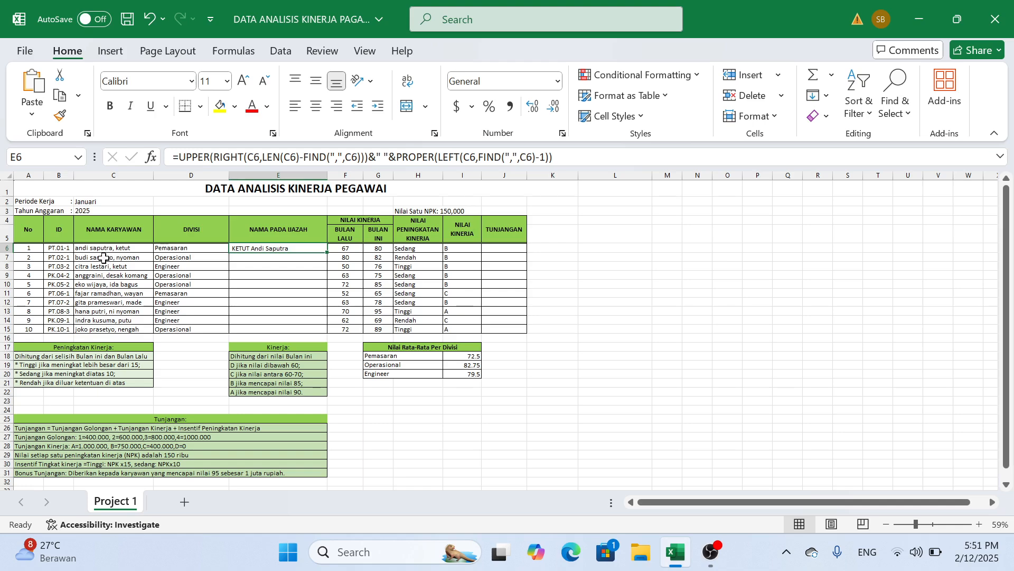
double_click(327, 253)
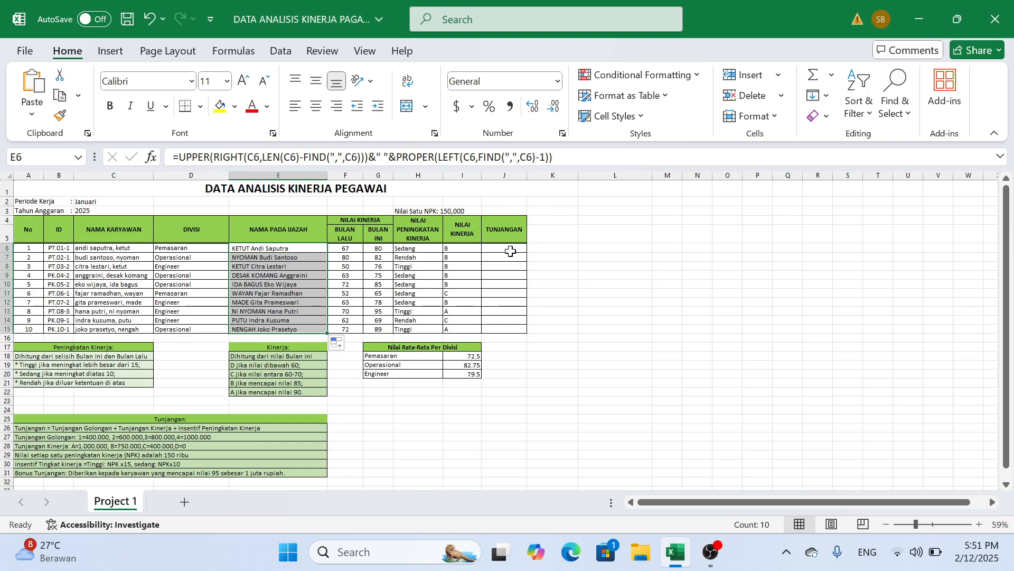
Step: Review the Tunjangan calculation rules in rows 25 to 31 against the employee table and its ID column
left_click(510, 247)
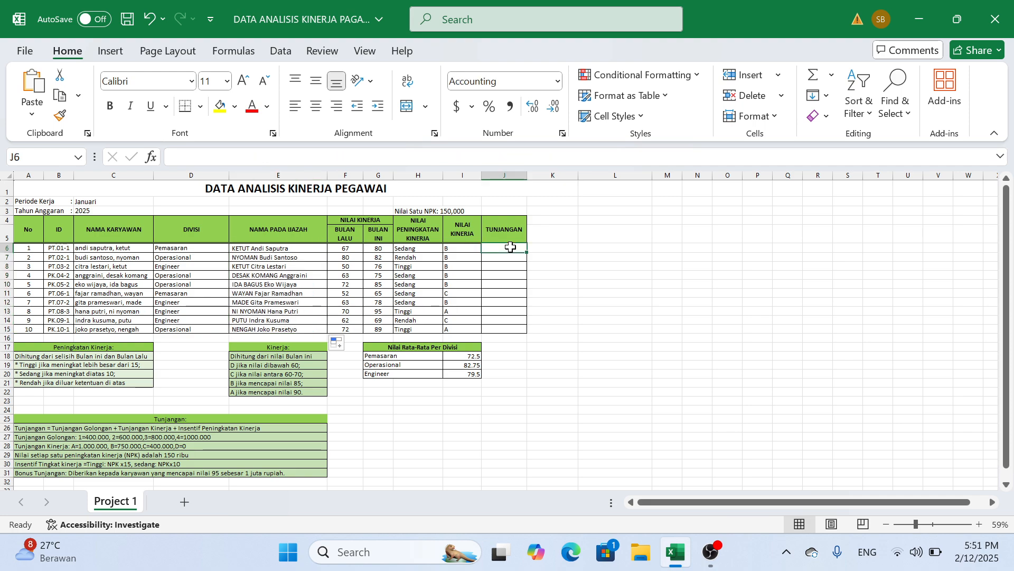
scroll(511, 247, "down", 3)
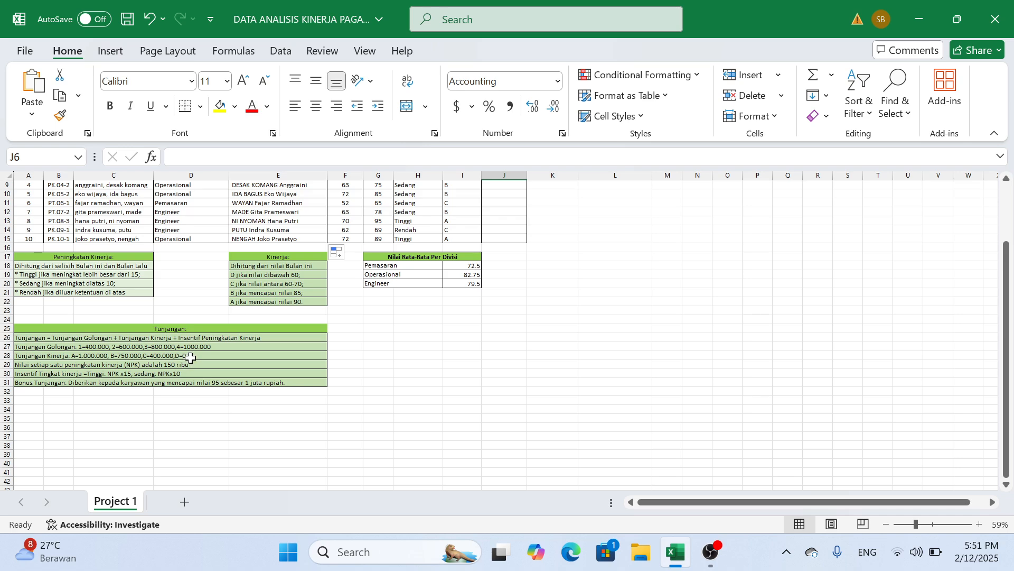
scroll(190, 358, "up", 3)
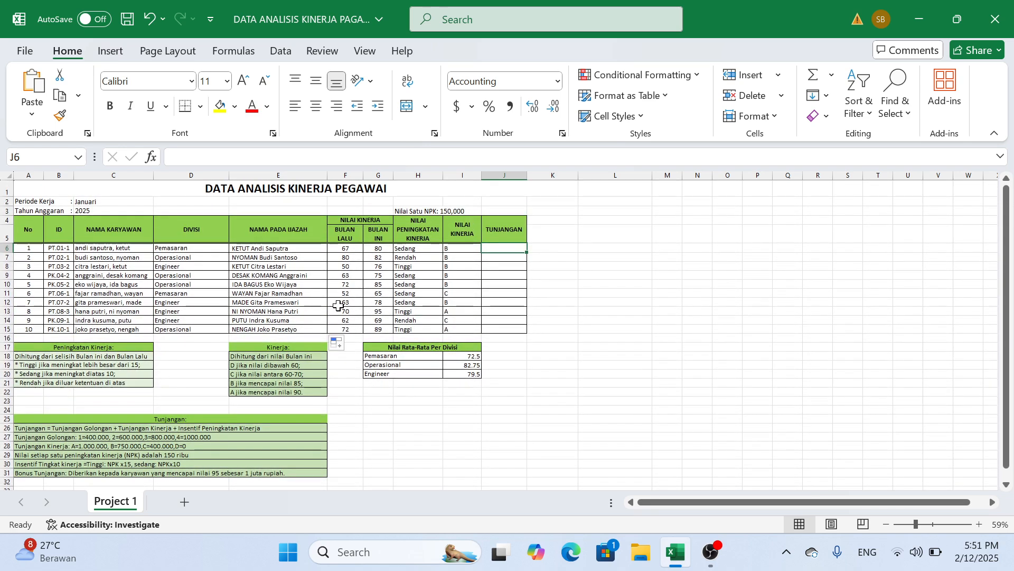
scroll(142, 401, "down", 2)
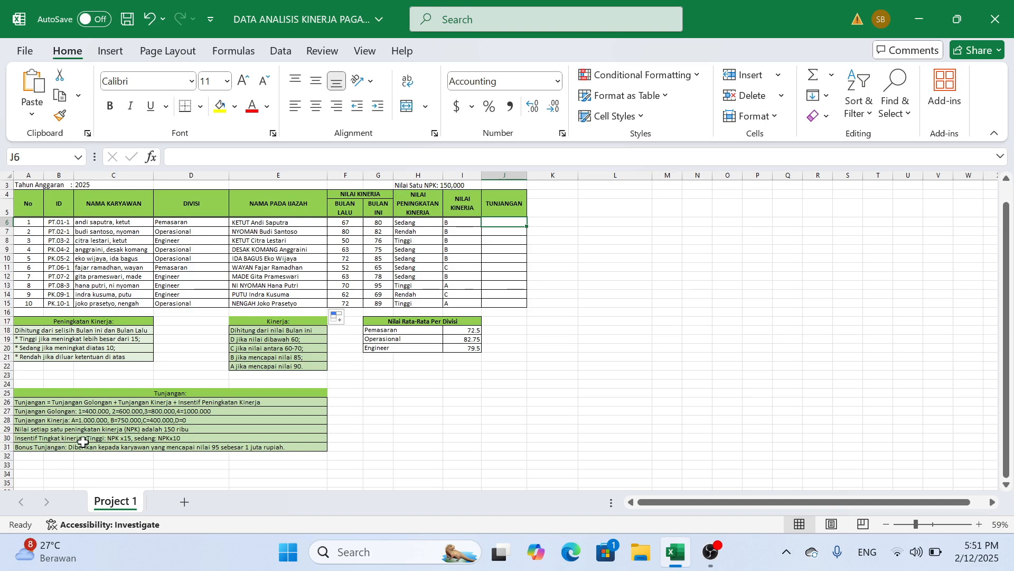
scroll(490, 230, "up", 1)
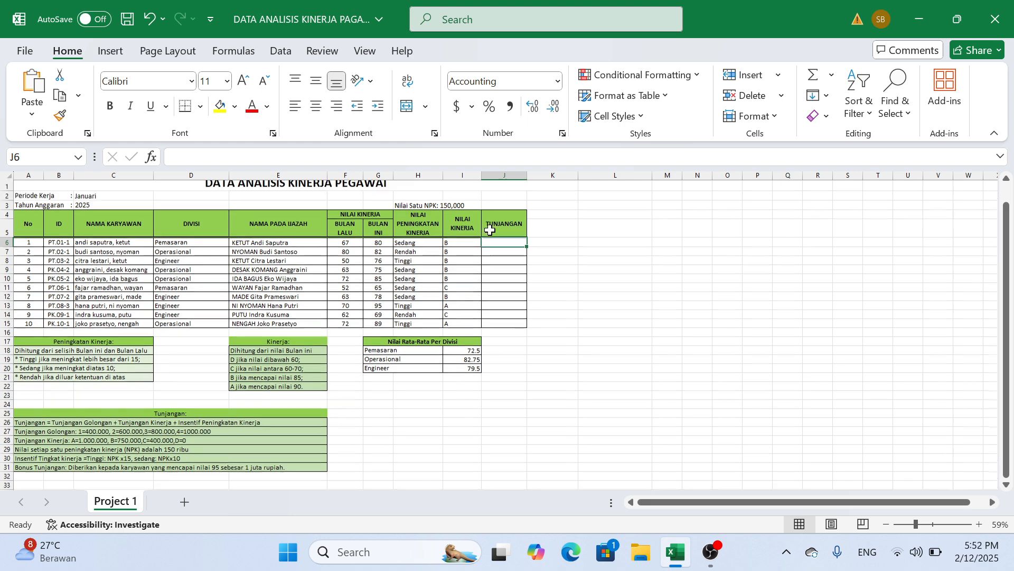
scroll(490, 230, "up", 1)
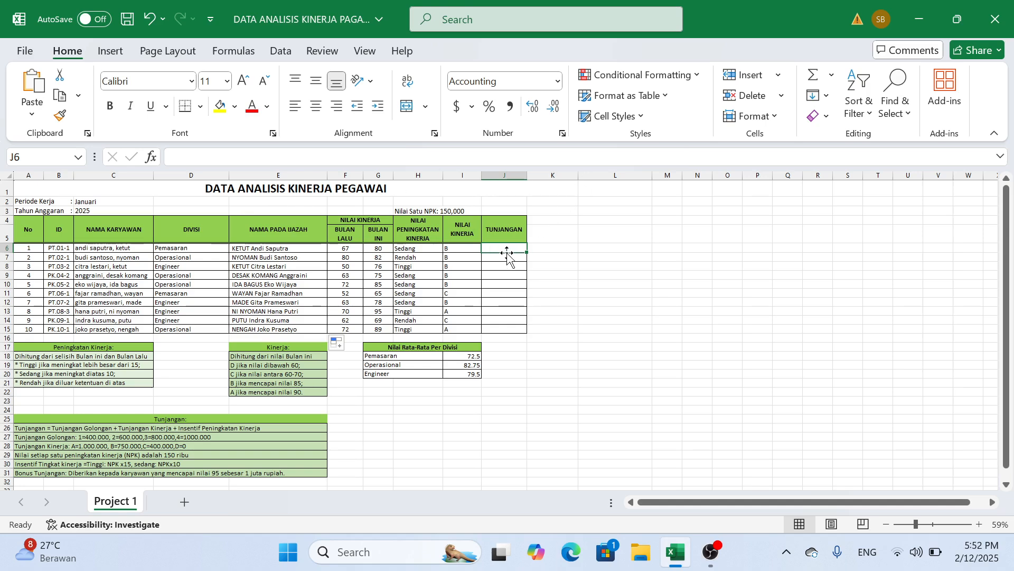
left_click(51, 230)
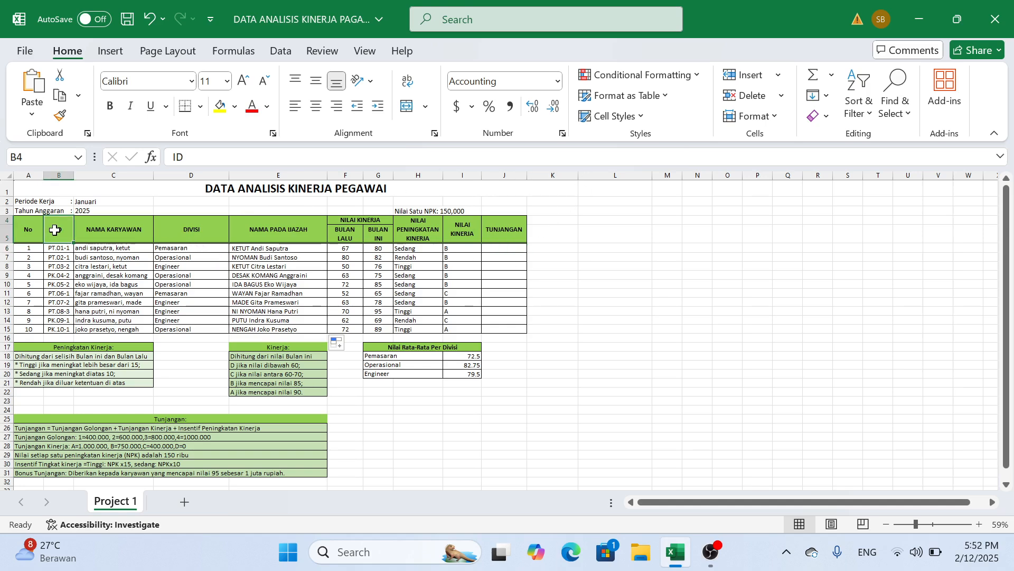
left_click(509, 249)
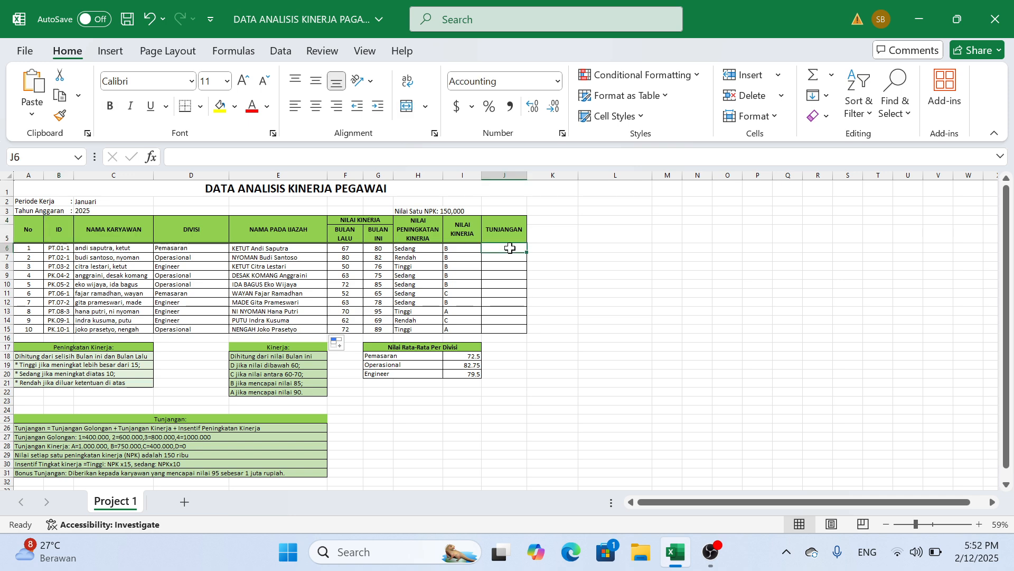
type("=if")
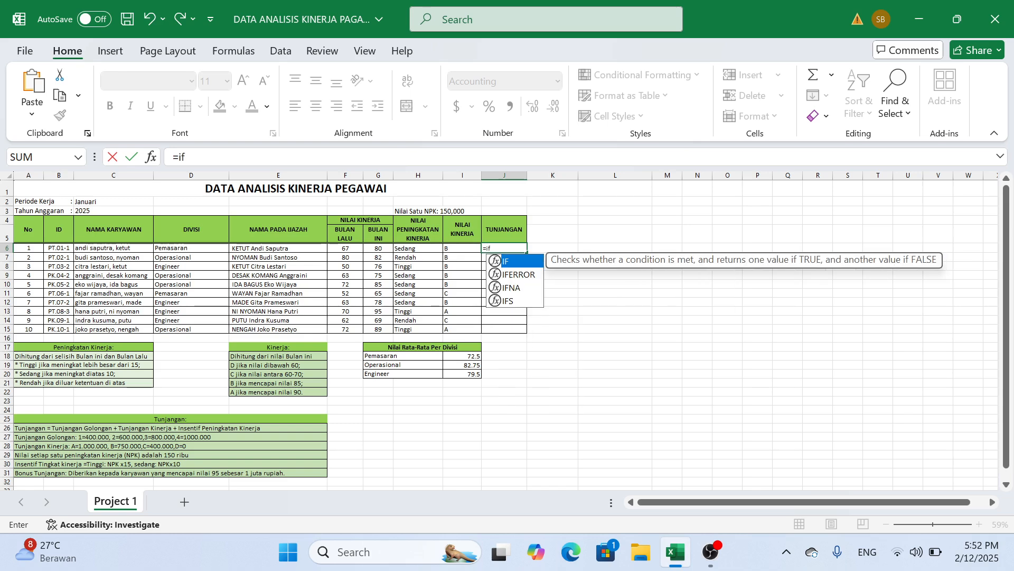
type("(")
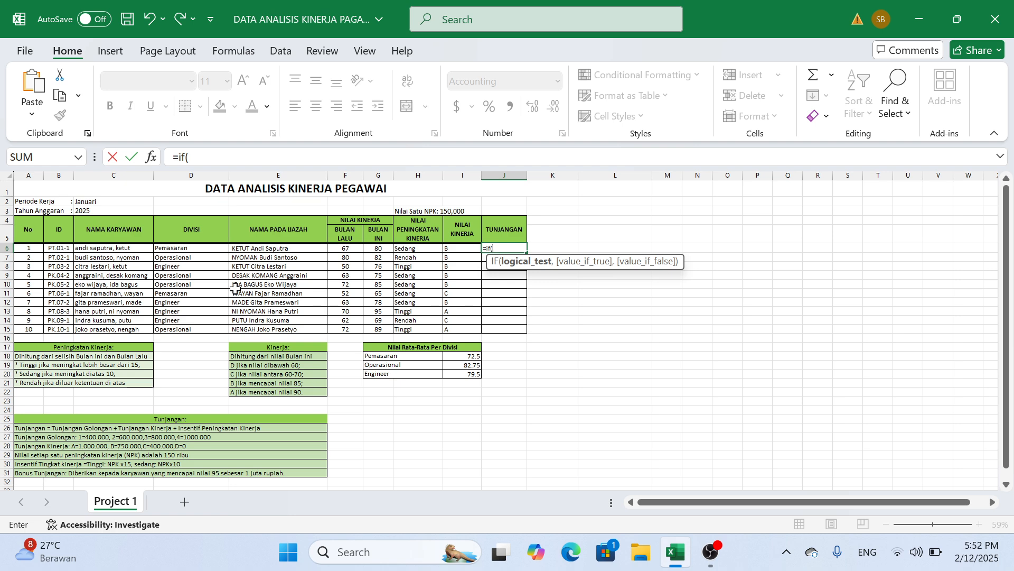
key("BackSpace")
key("BackSpace")
key("BackSpace")
key("BackSpace")
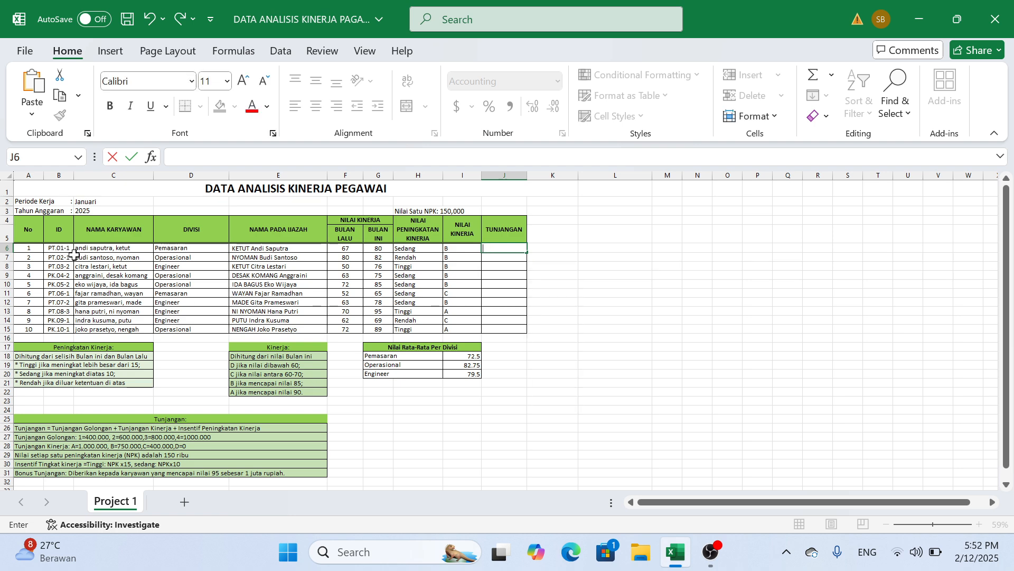
left_click(70, 248)
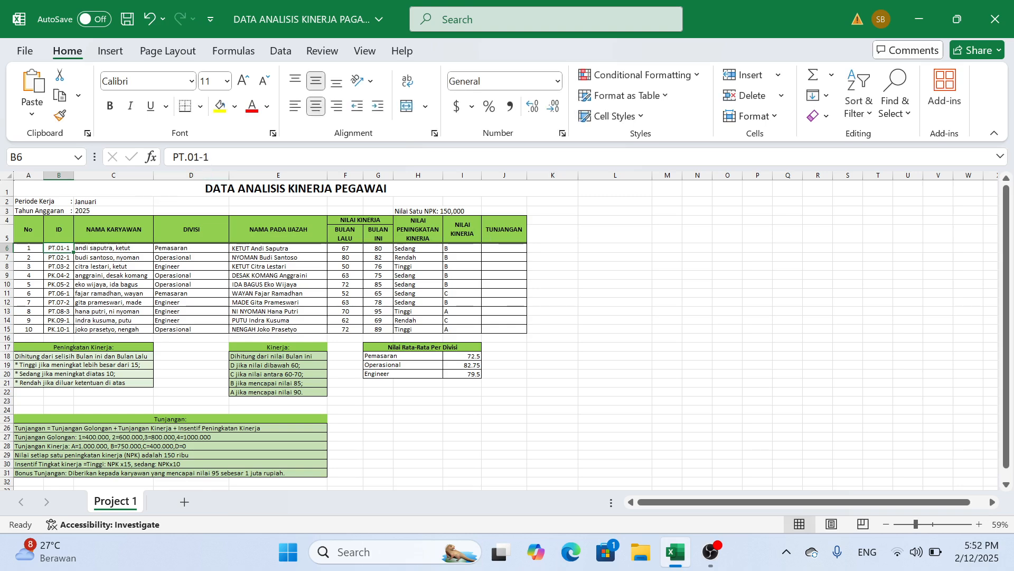
left_click(210, 156)
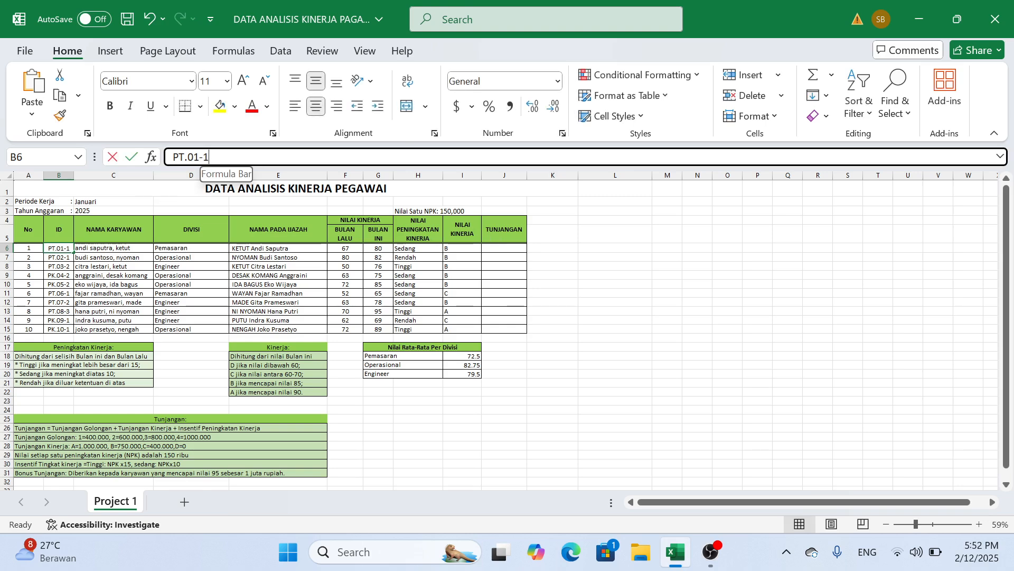
left_click_drag(205, 157, 204, 157)
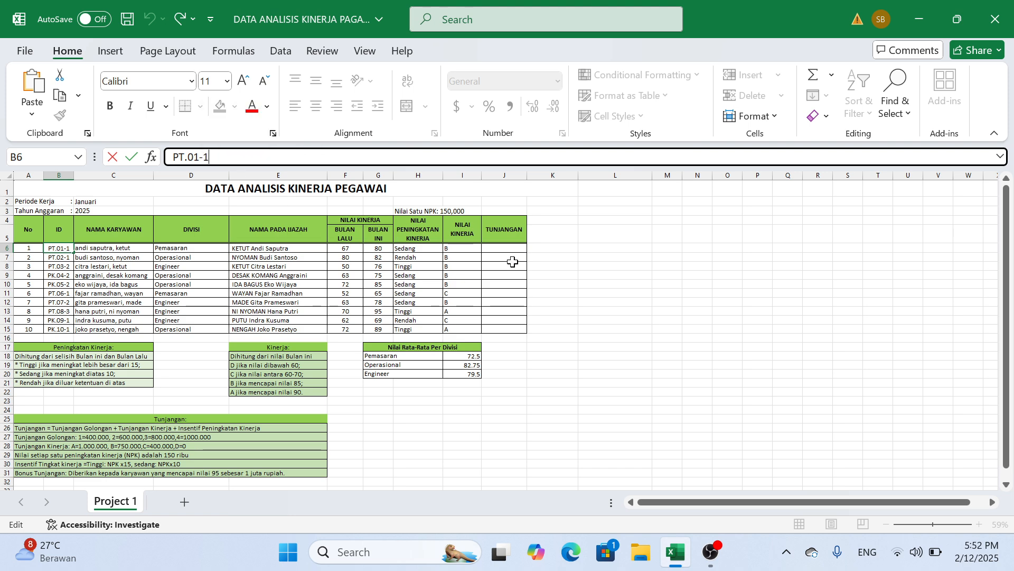
Step: Begin the allowance formula in J6 with an IF that returns 400000 when RIGHT(B6,1)="1", and open a nested IF
left_click(505, 249)
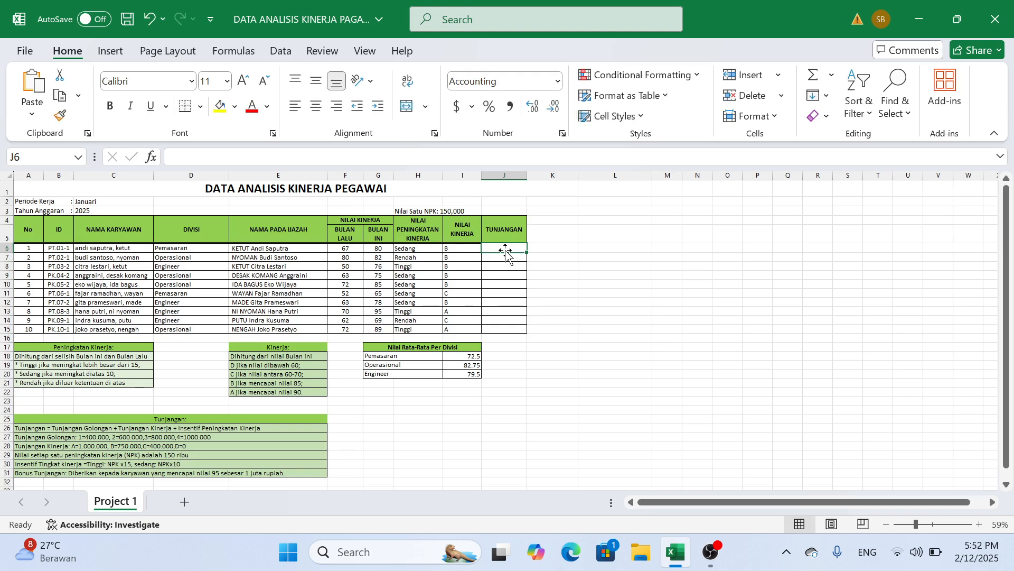
type("=if")
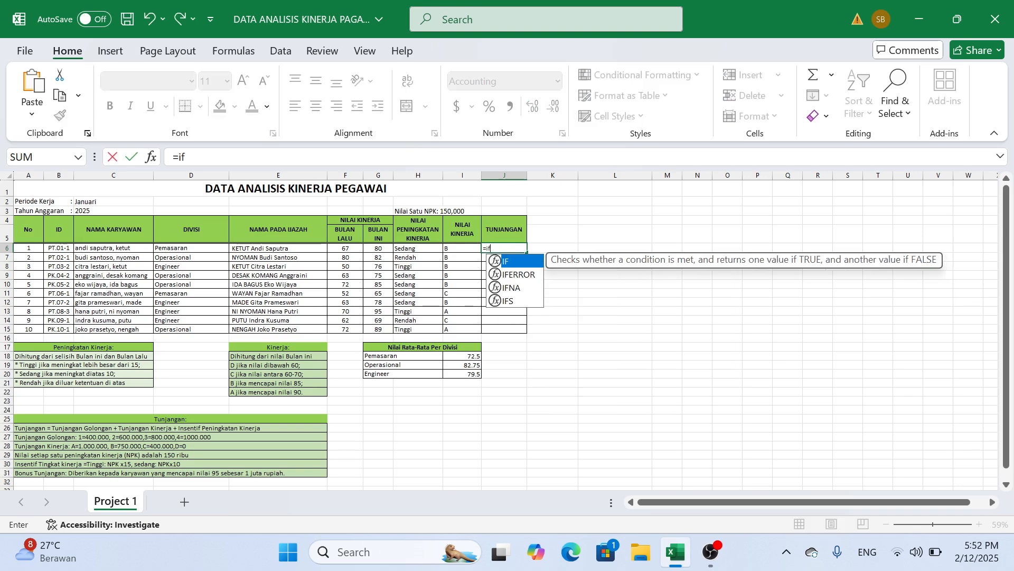
type("(ri")
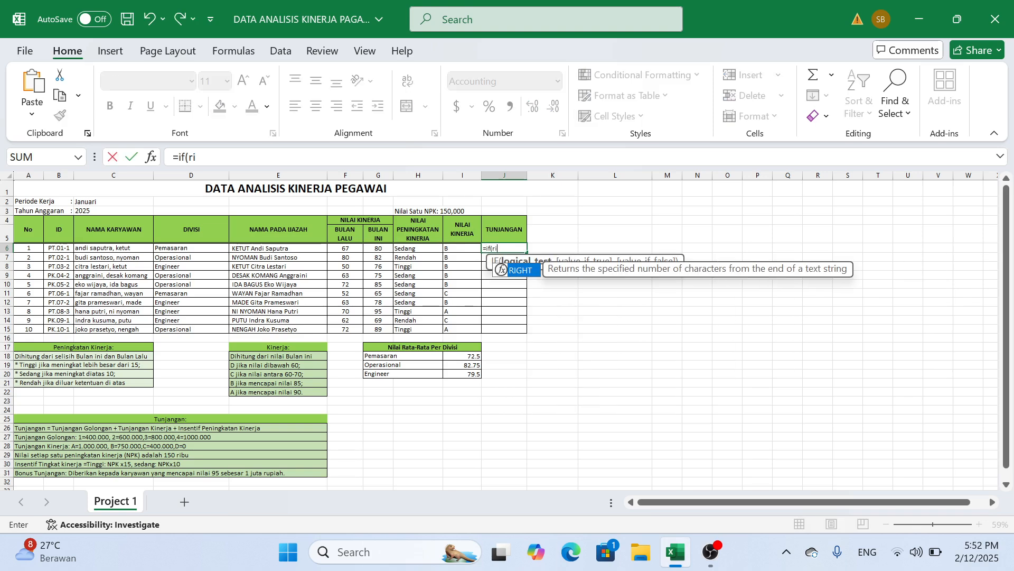
double_click(524, 270)
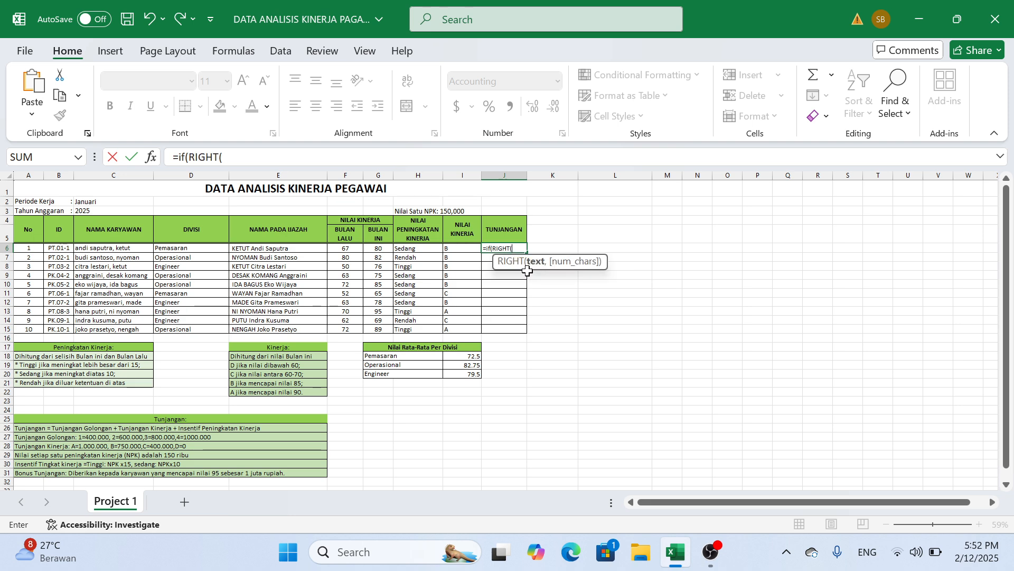
left_click(58, 247)
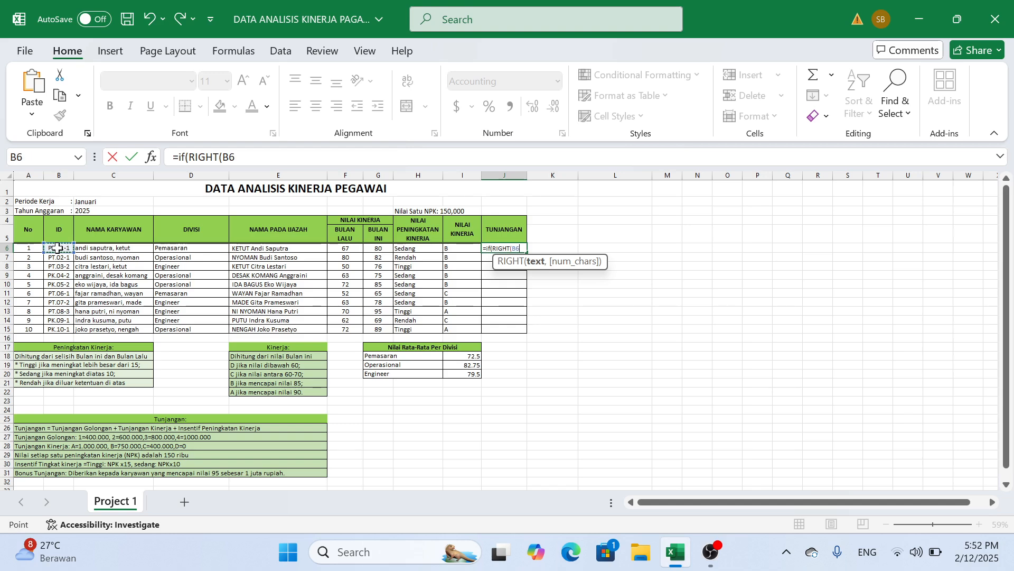
type(",1")
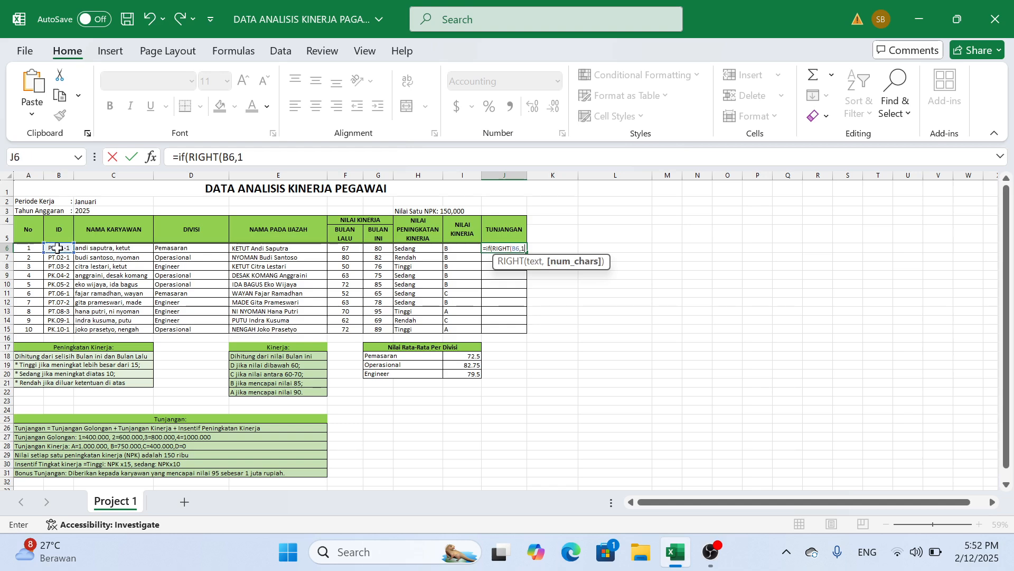
type(")=\"1")
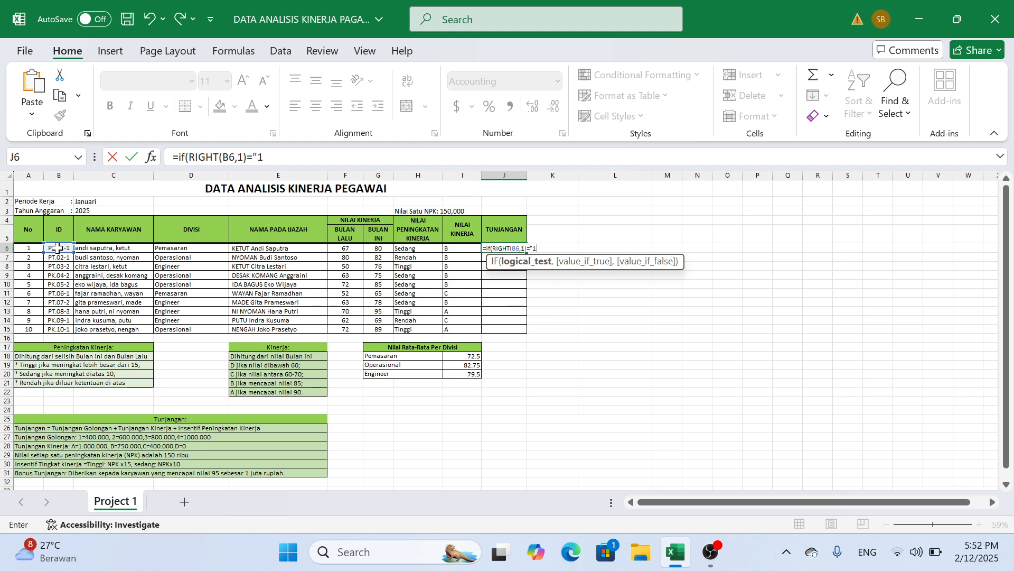
type("\",")
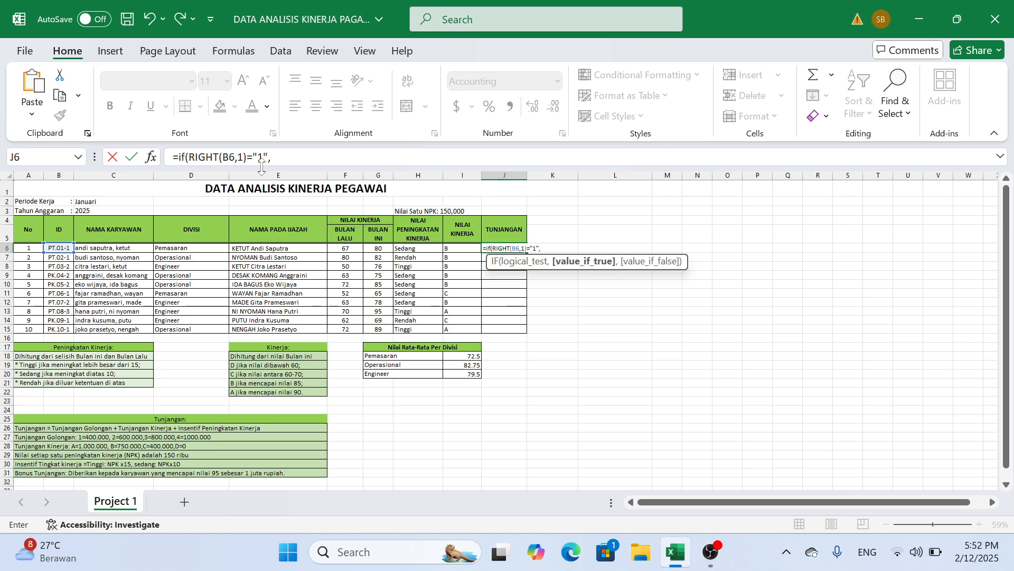
type("400000,if(")
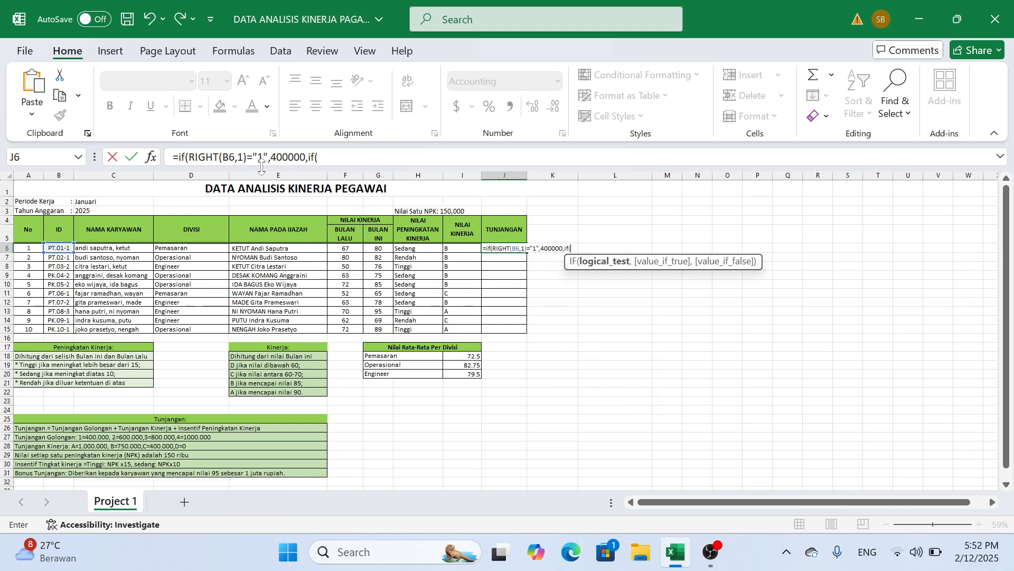
Step: Extend J6's nested IF to return 600000 when RIGHT(B6,1)="2", and open a third IF as the alternative
type("ri")
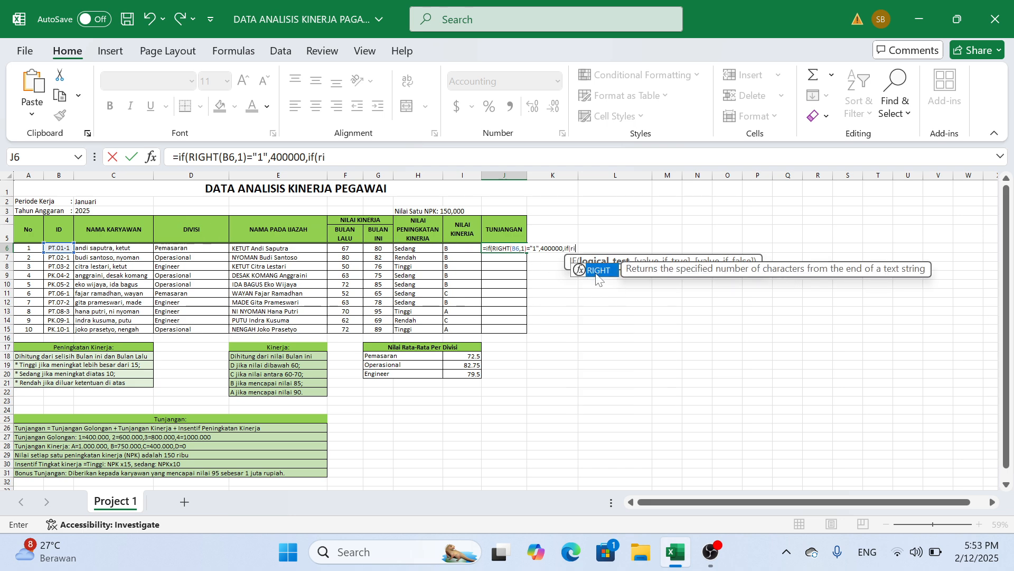
double_click(599, 270)
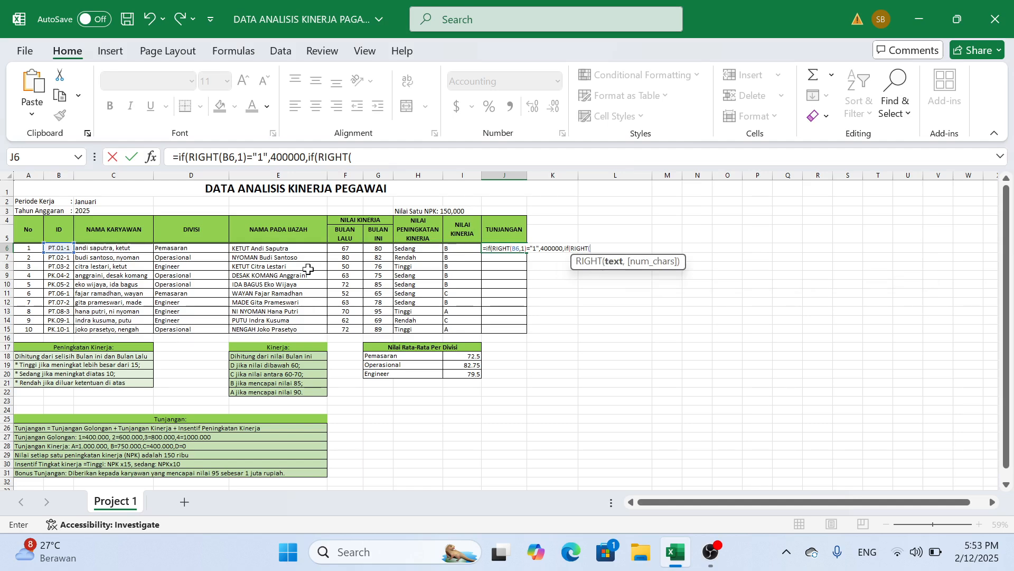
left_click(63, 246)
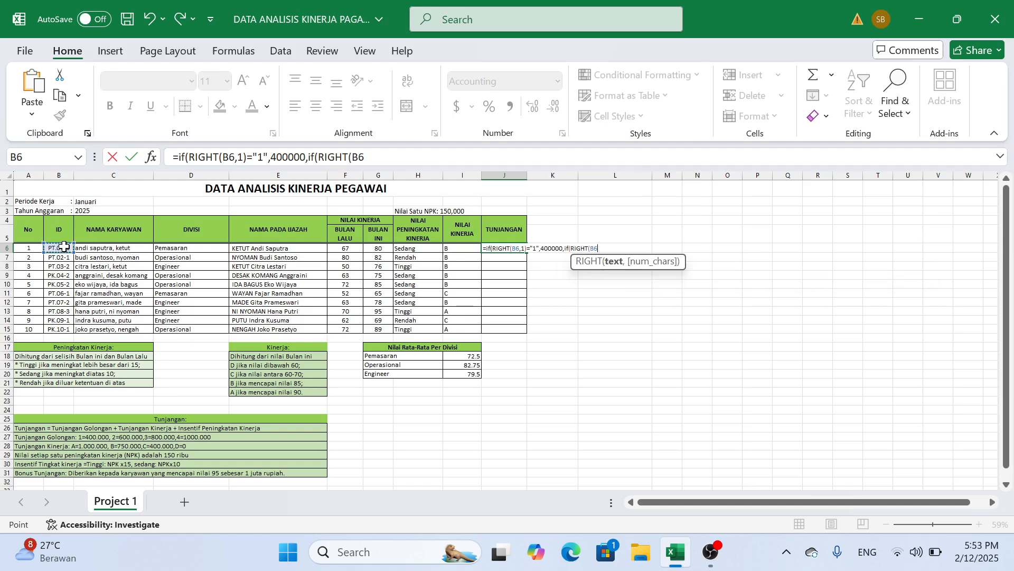
type(",1")
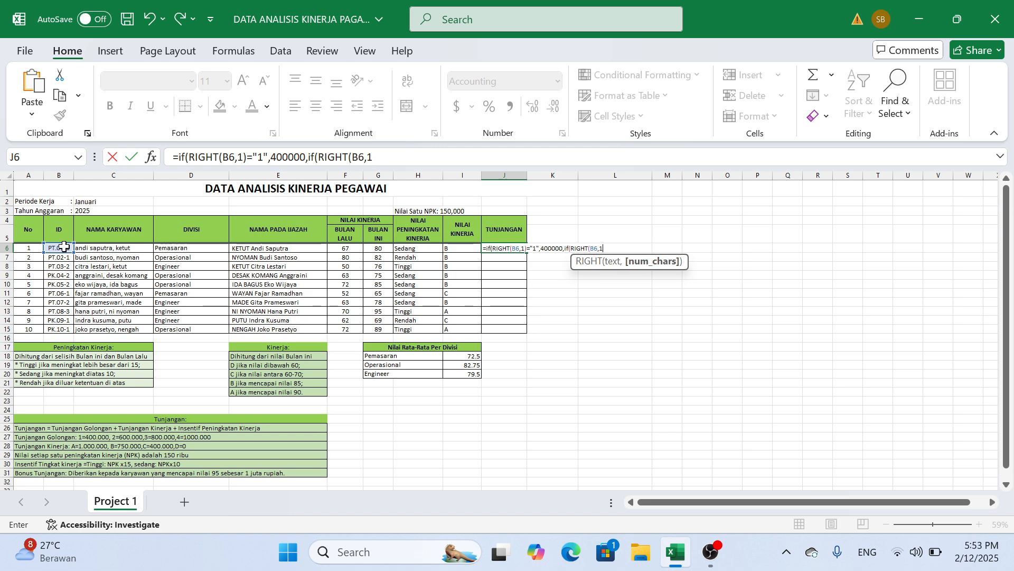
type(")=\"")
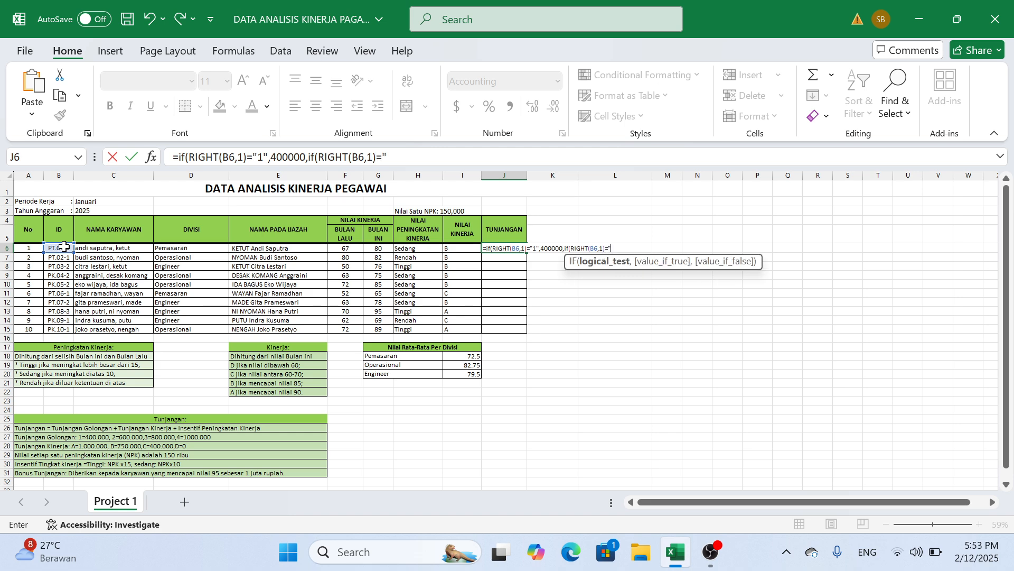
type("2\",6000")
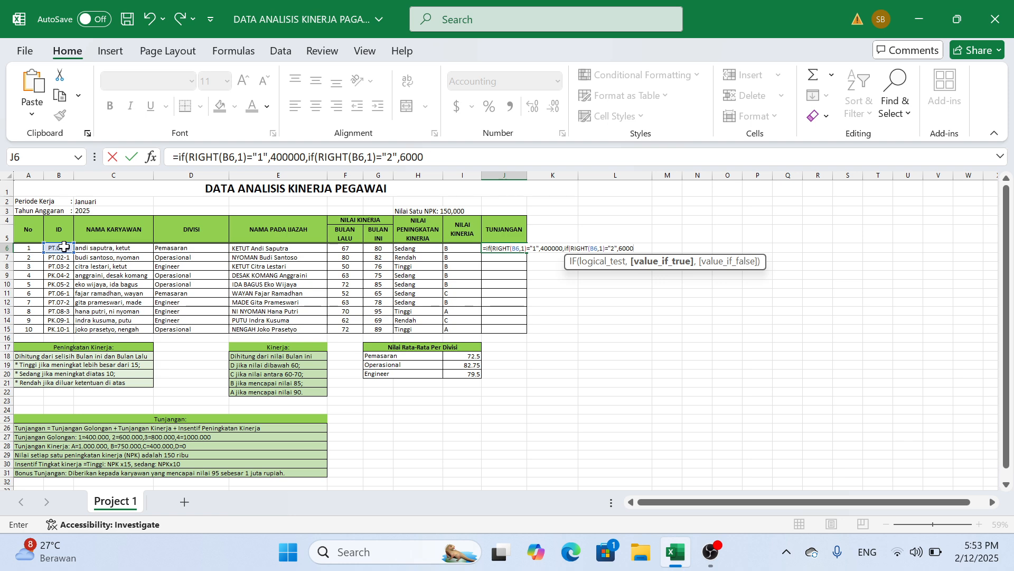
type("00,if")
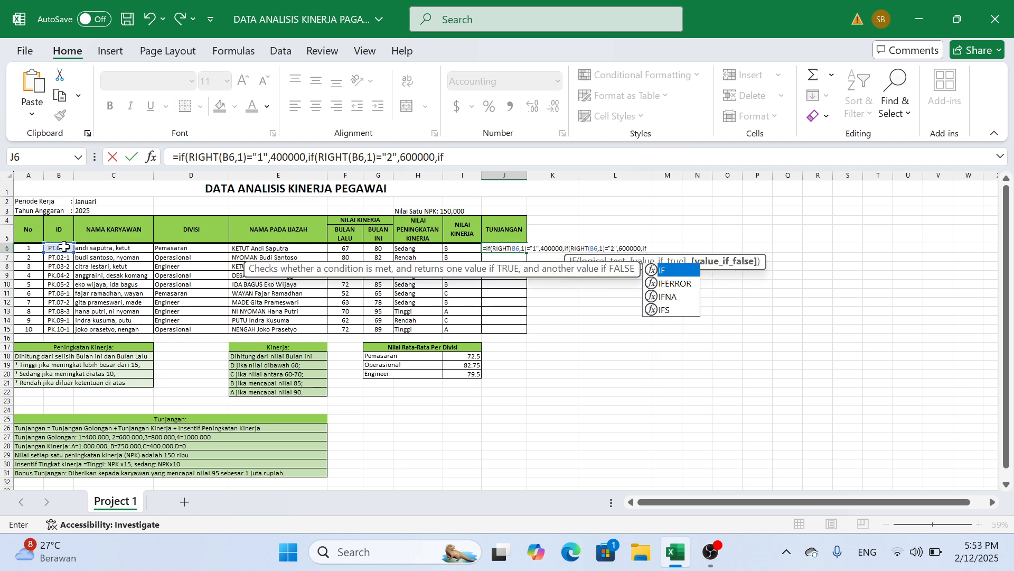
type("(")
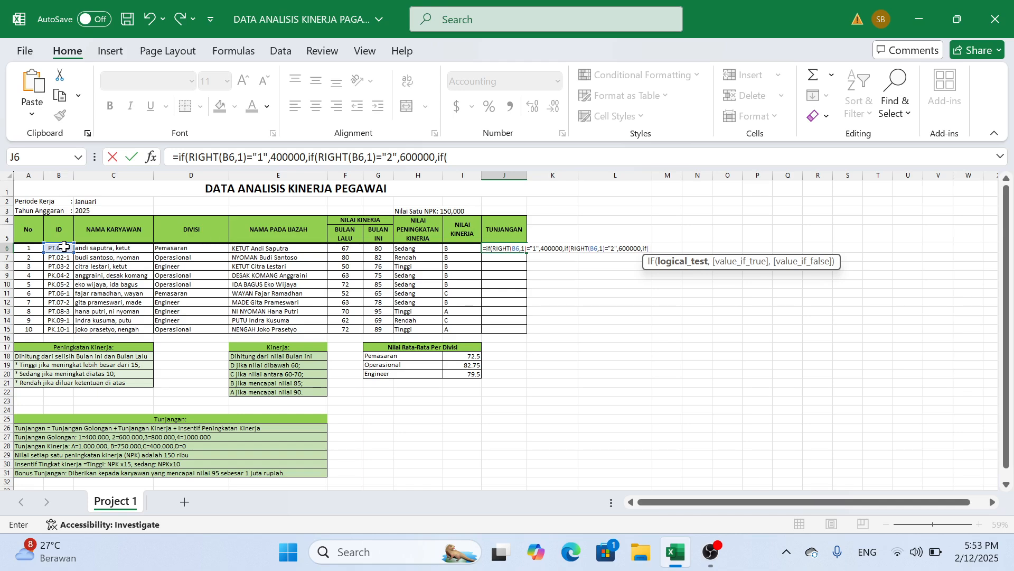
Step: Extend J6's third IF to return 800000 when RIGHT(B6,1)="3", and open a fourth IF as the alternative
type("ri")
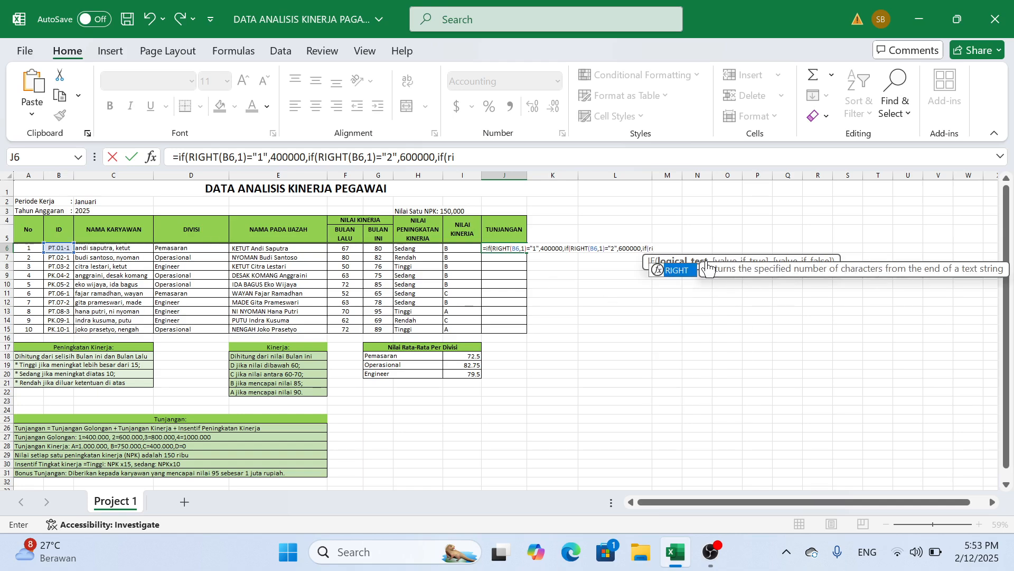
double_click(688, 270)
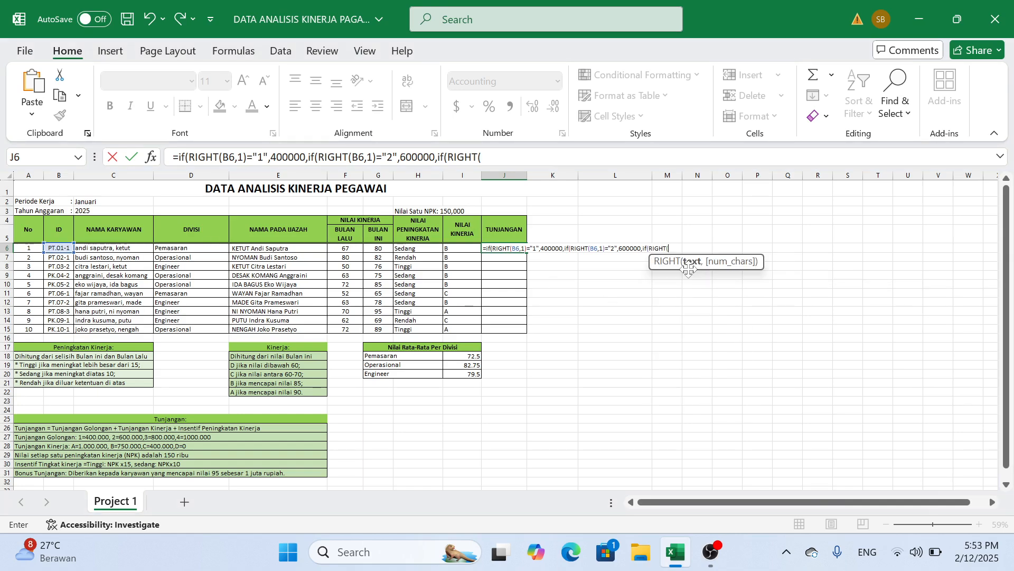
left_click(62, 248)
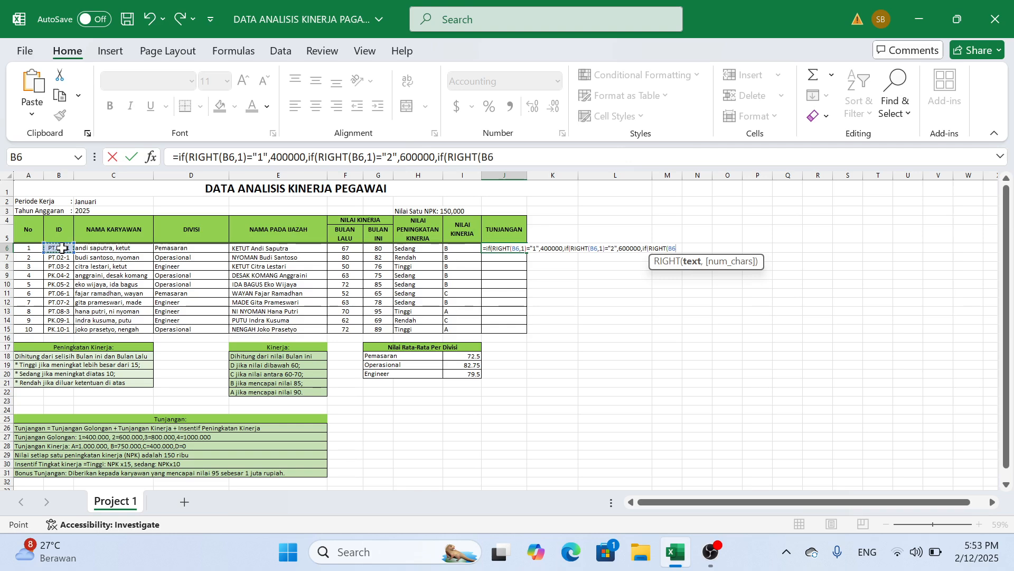
type(",")
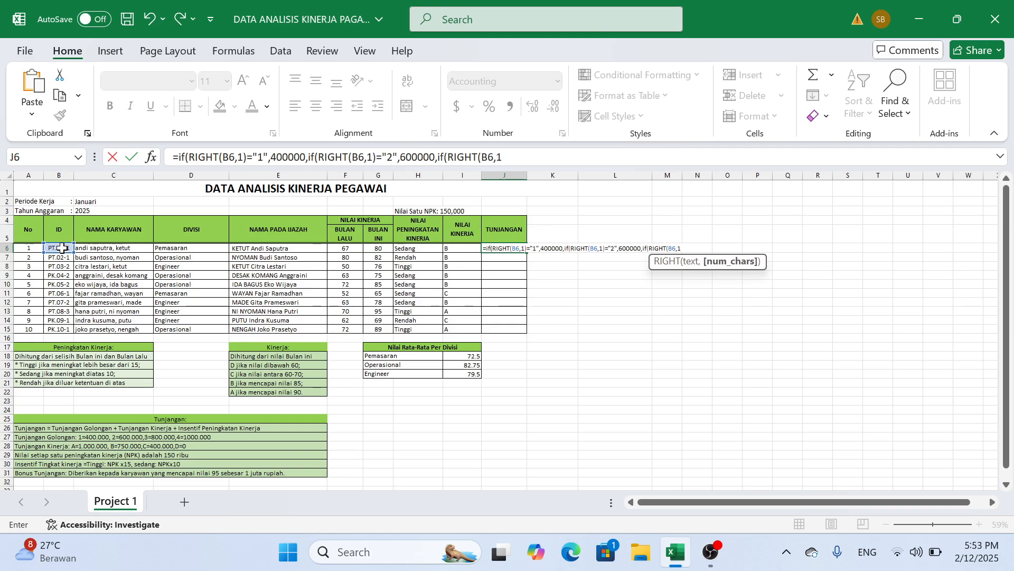
type("1)=")
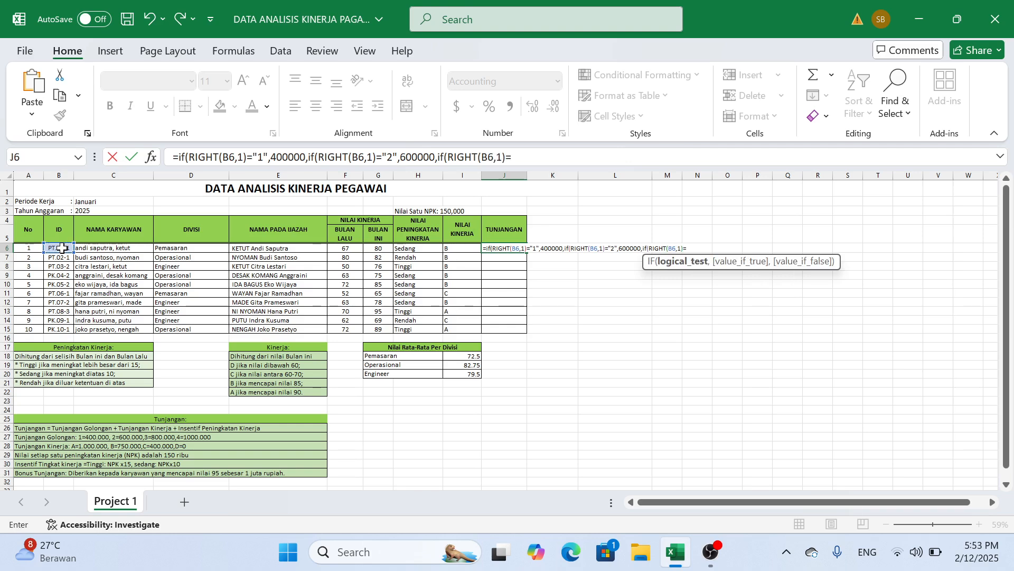
type("\"3\",8")
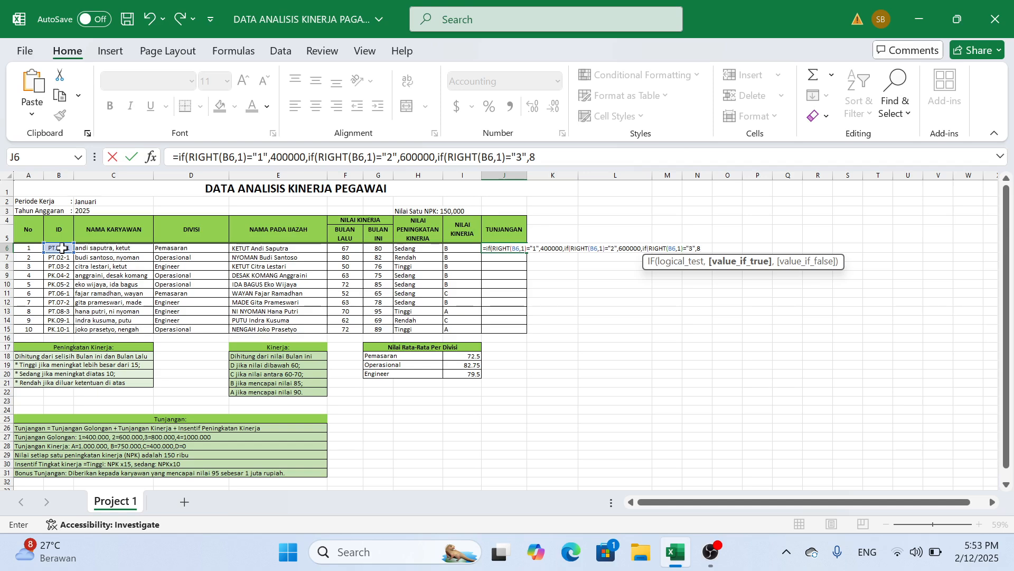
type("00000,")
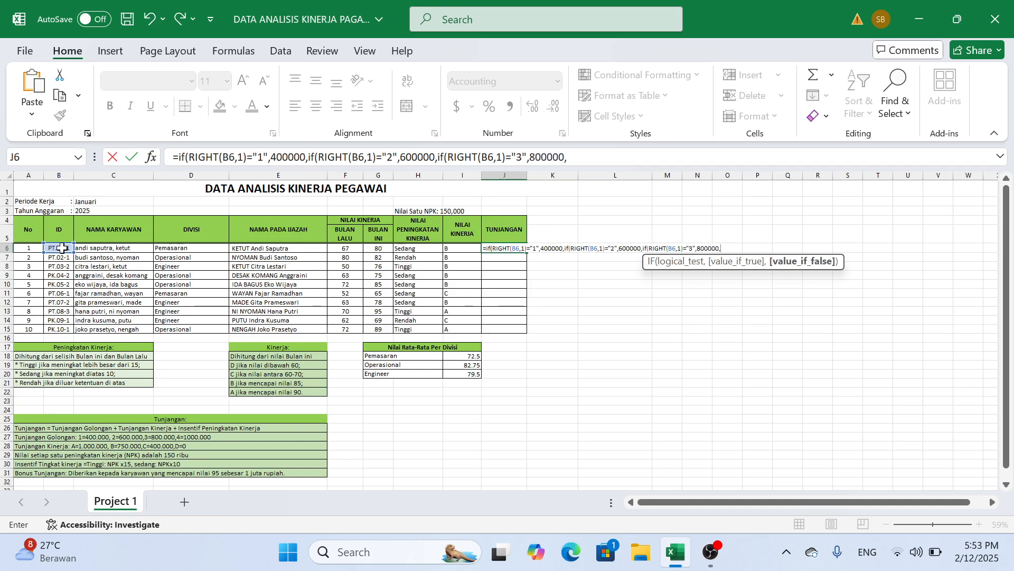
type("if(")
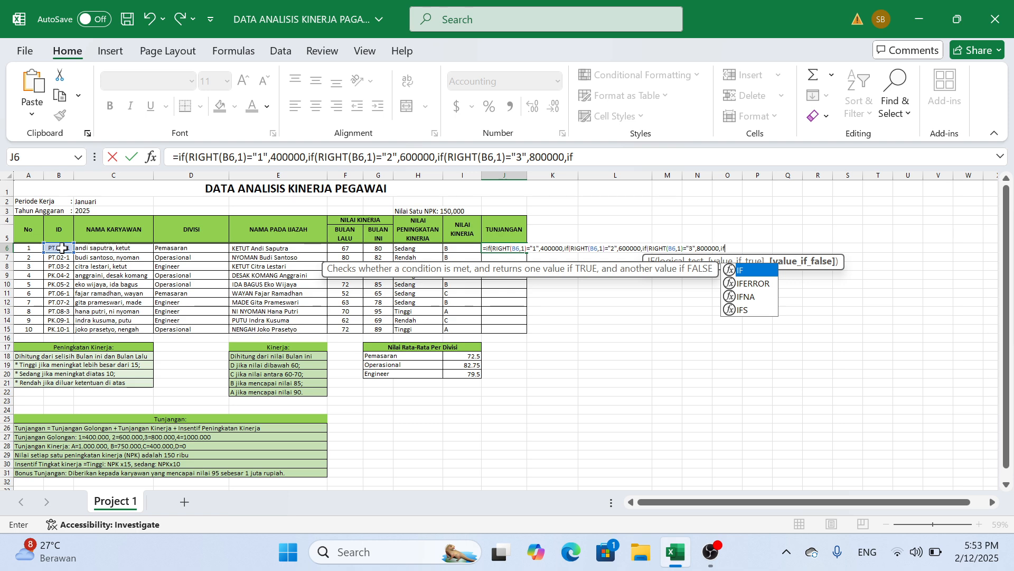
Step: Complete J6's fourth IF with 1000000 for RIGHT(B6,1)="4" and 0 otherwise, and enter the formula, accepting the closing-parentheses correction
type("ri")
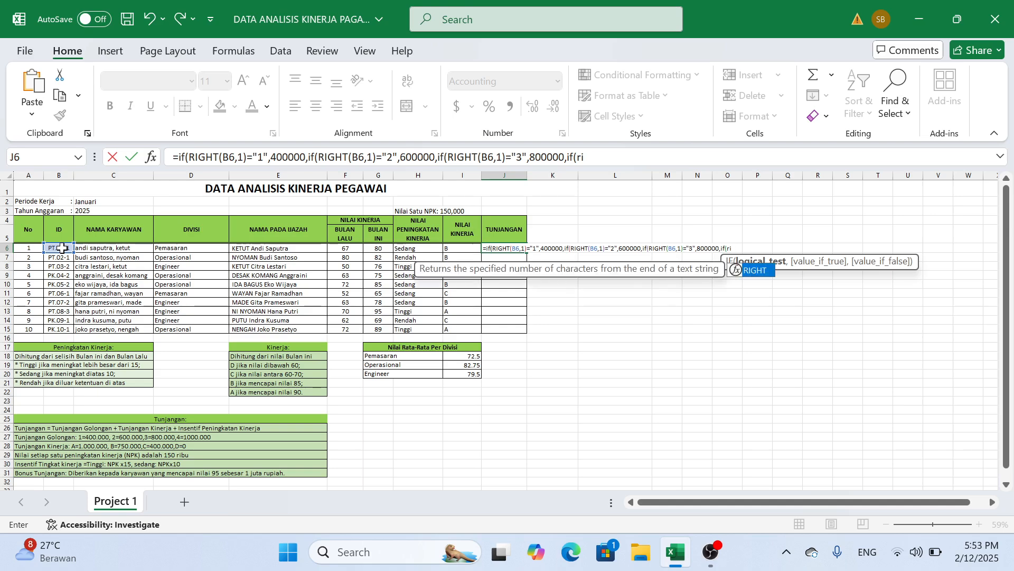
double_click(749, 272)
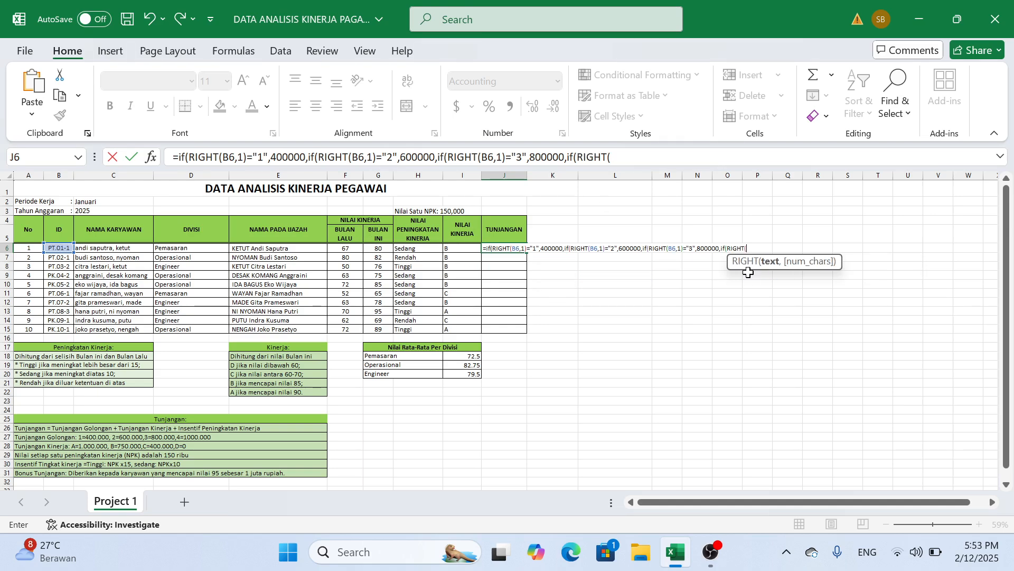
left_click(61, 249)
type(",")
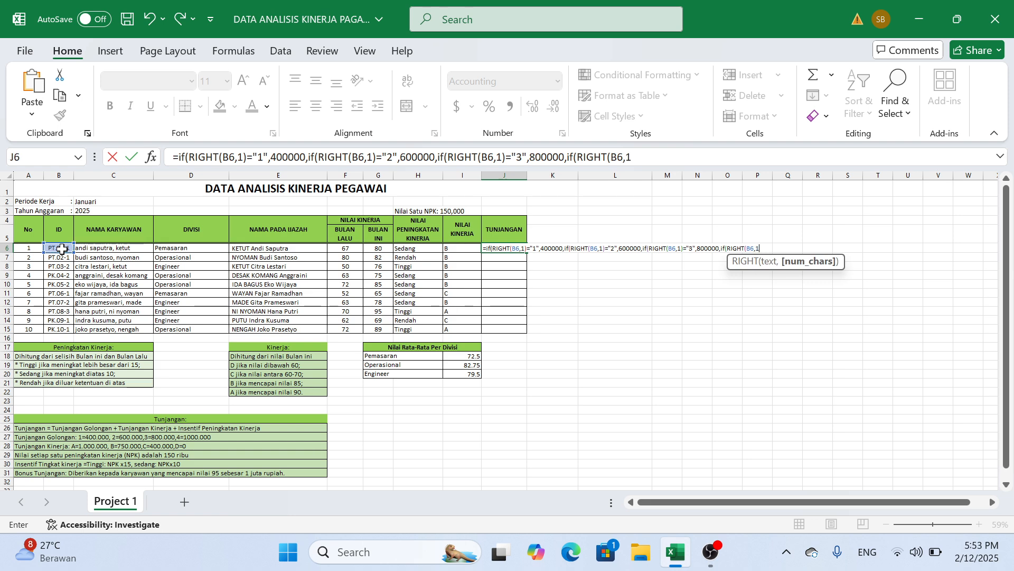
type("1)=")
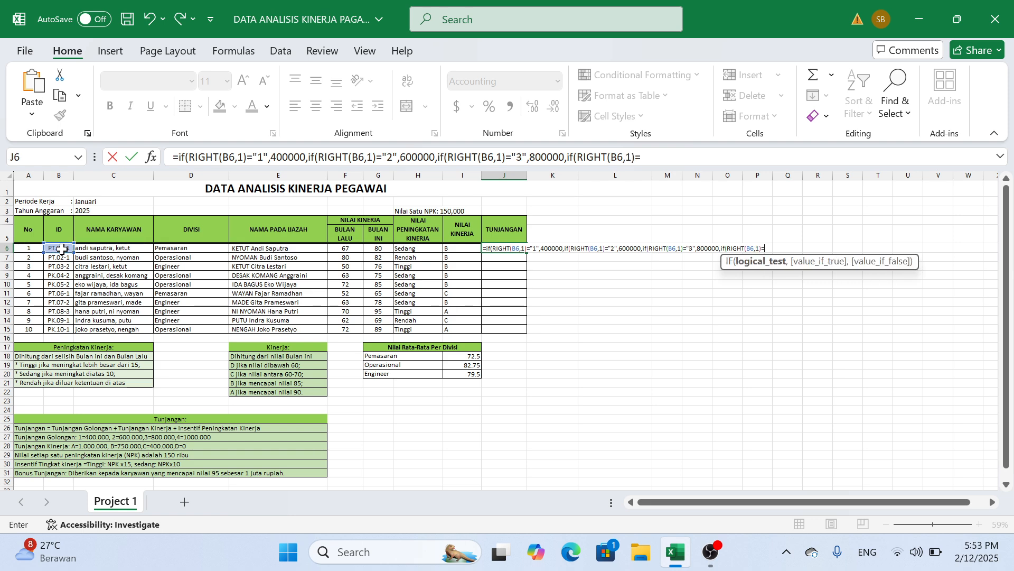
type("\"4\",")
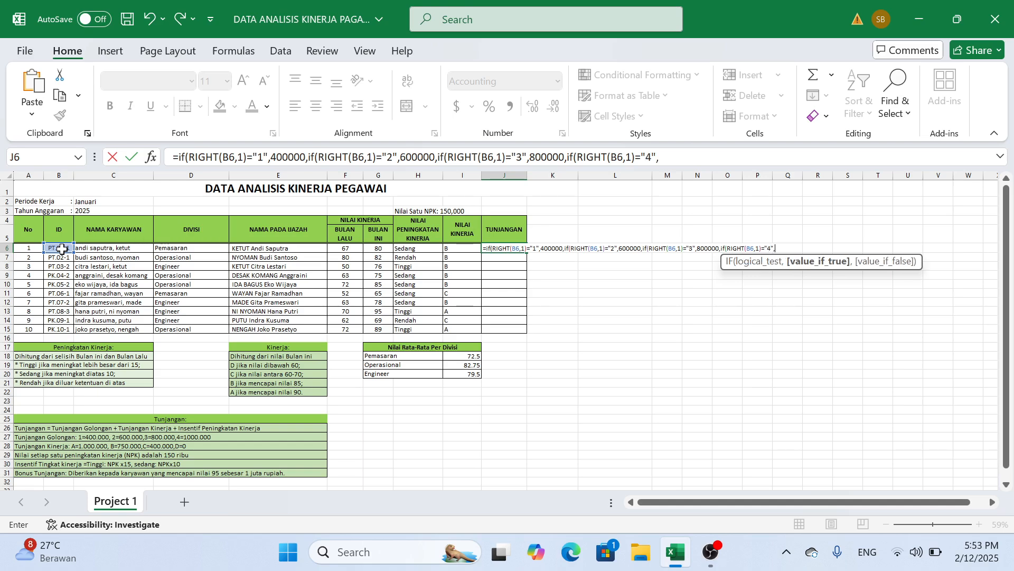
type("1000000")
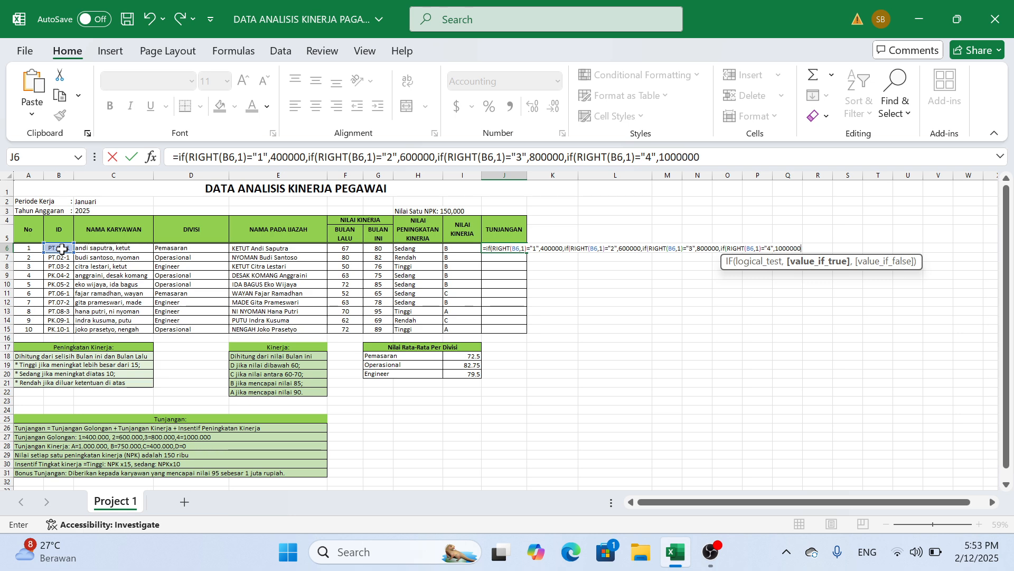
type("000,")
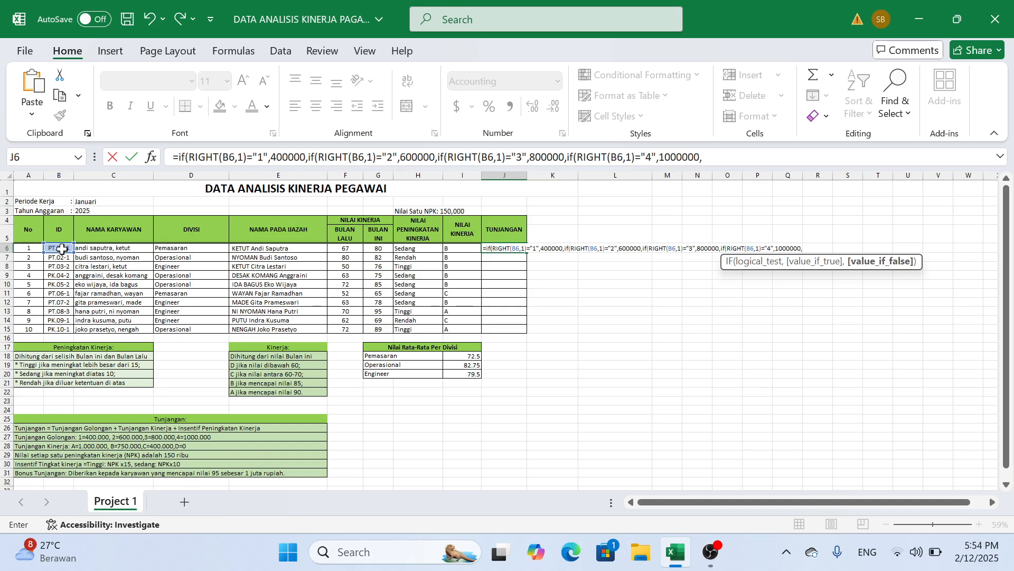
type("0)")
key("Return")
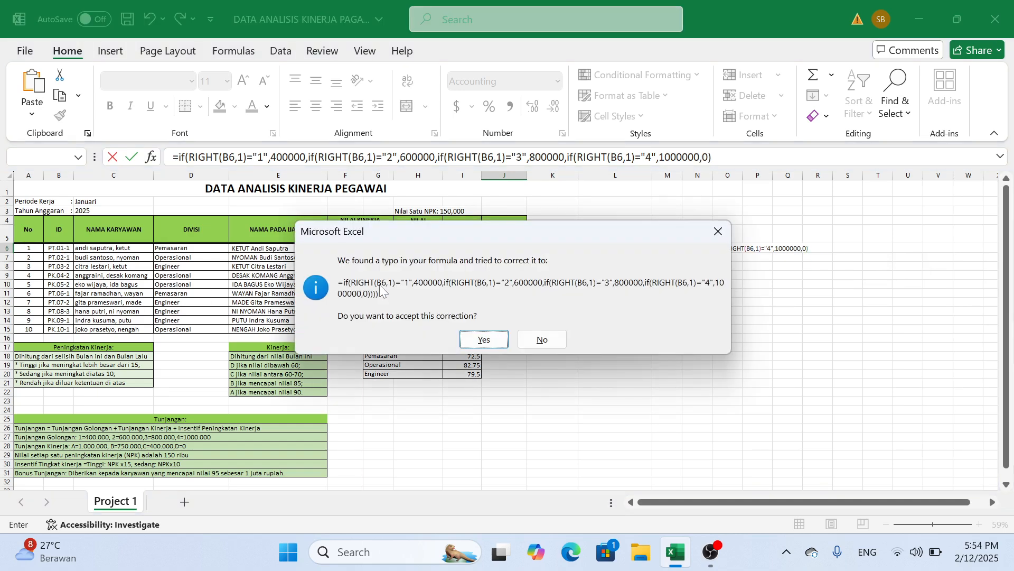
left_click(478, 340)
Step: Fill the J6 formula down to J15 and check the allowances against the IDs in rows 6, 8 and 13
left_click(509, 247)
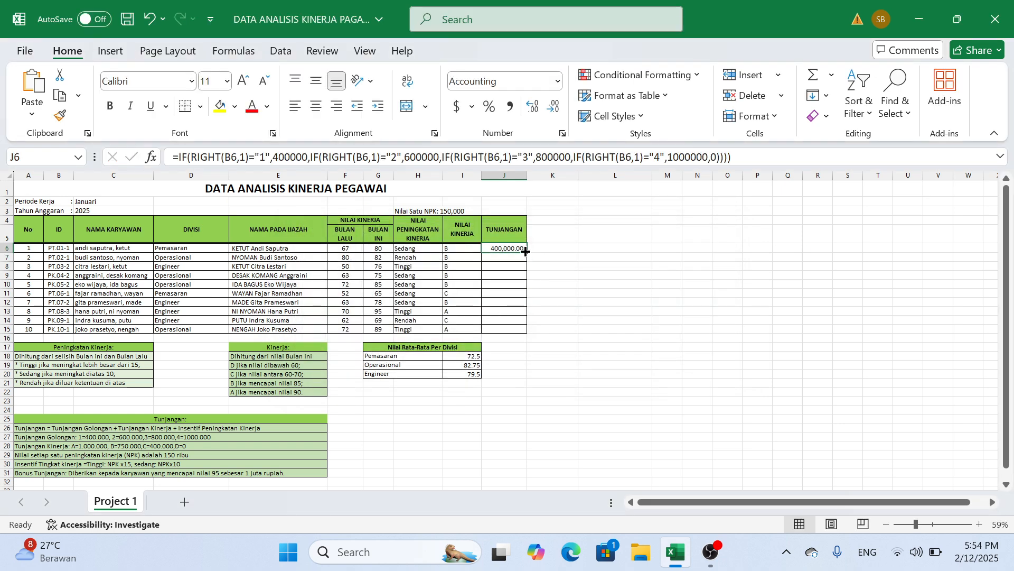
double_click(528, 252)
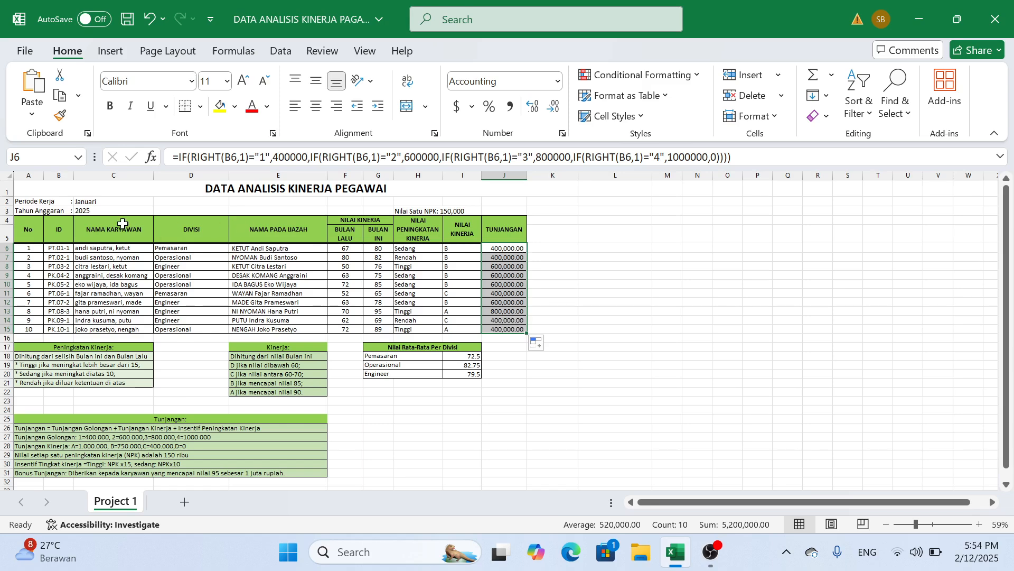
left_click(2, 247)
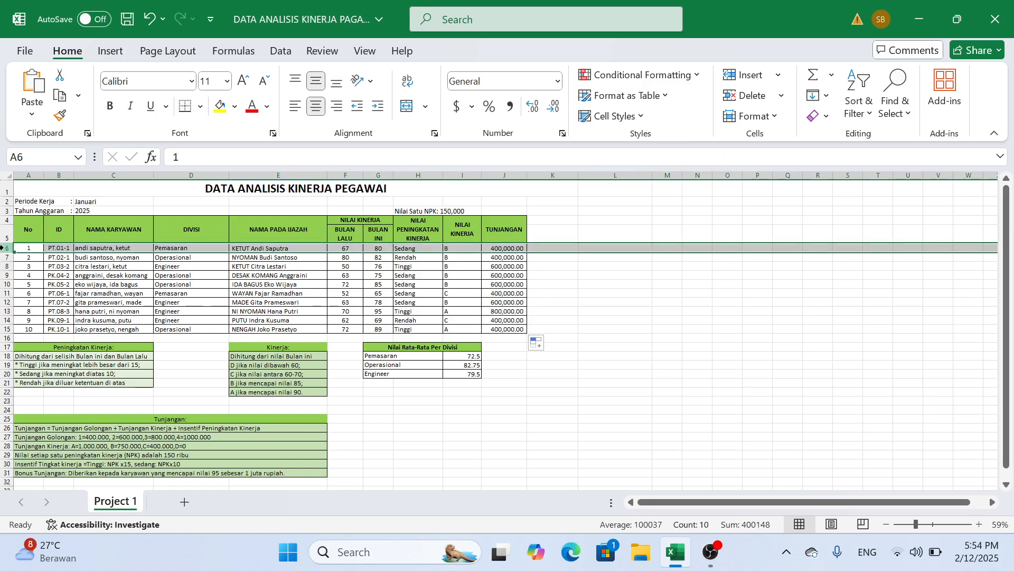
left_click(3, 267)
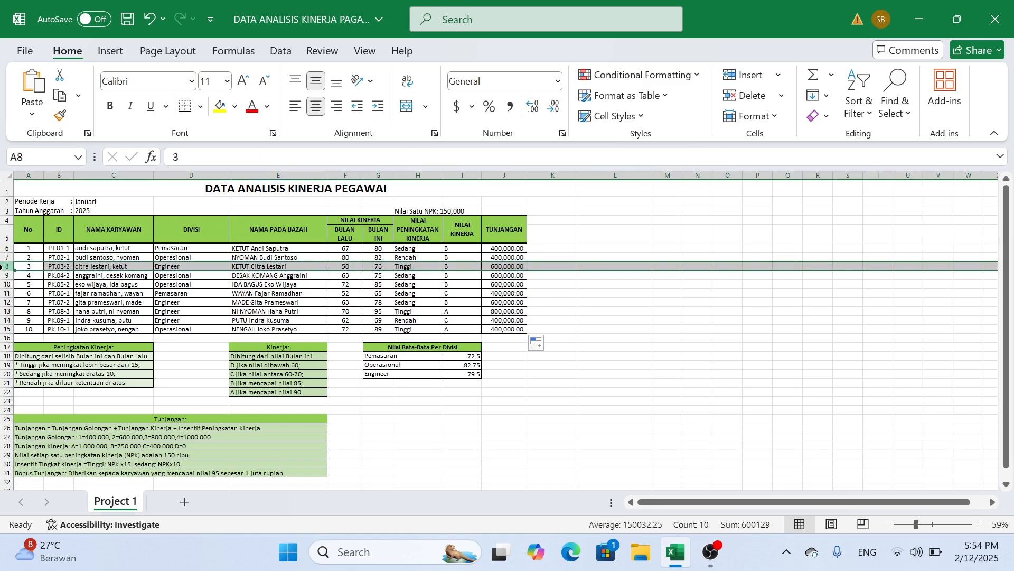
left_click(4, 311)
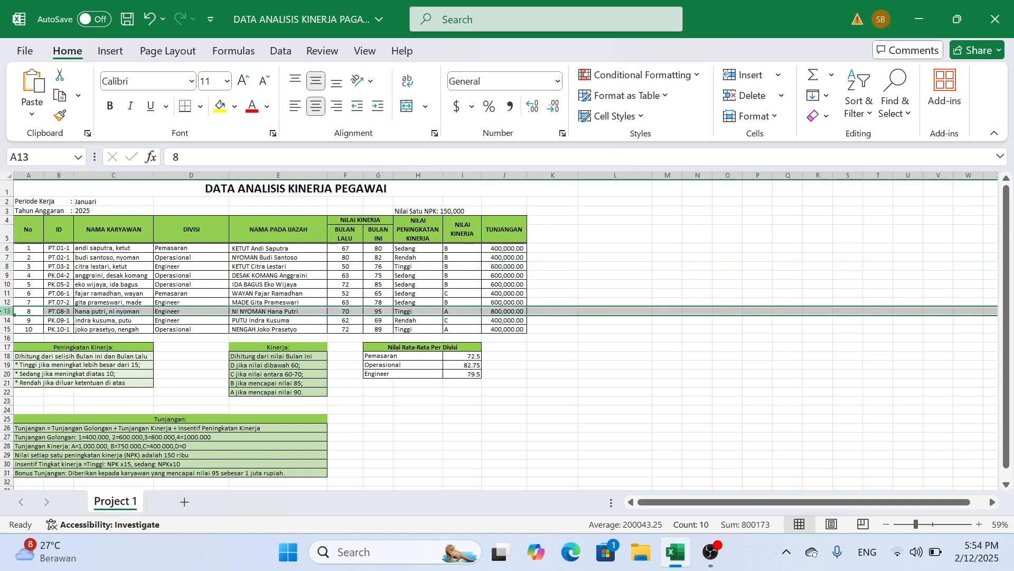
Step: Start a nested IF formula in K6 that returns 1000000 when I6="A", and open a second IF as the alternative
left_click(537, 249)
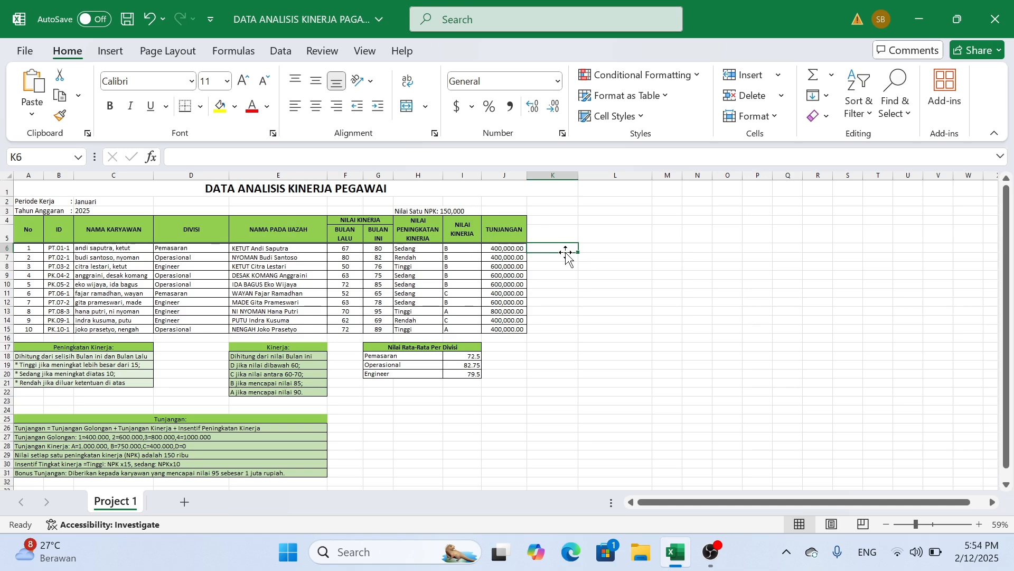
type("=if")
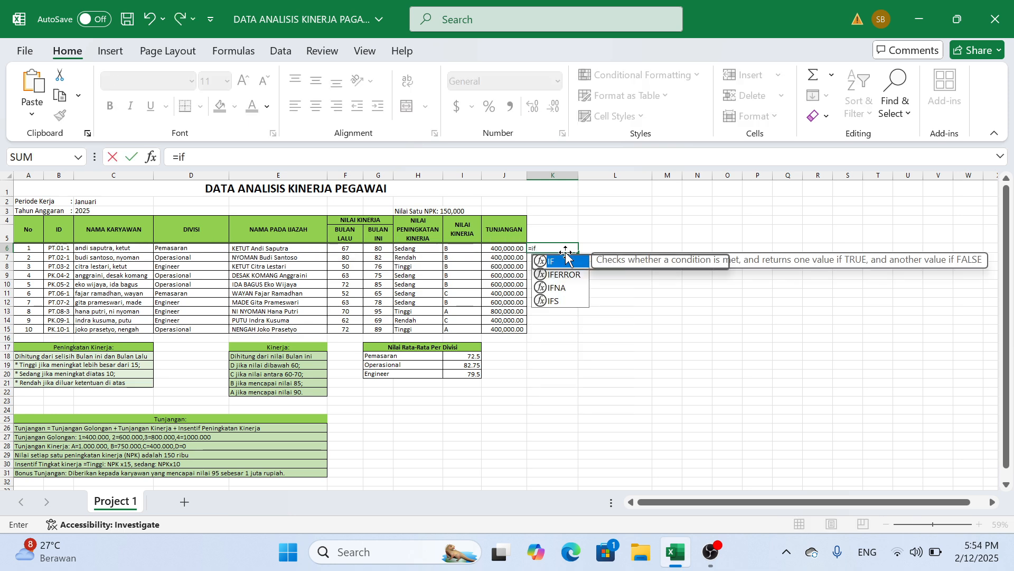
type("(")
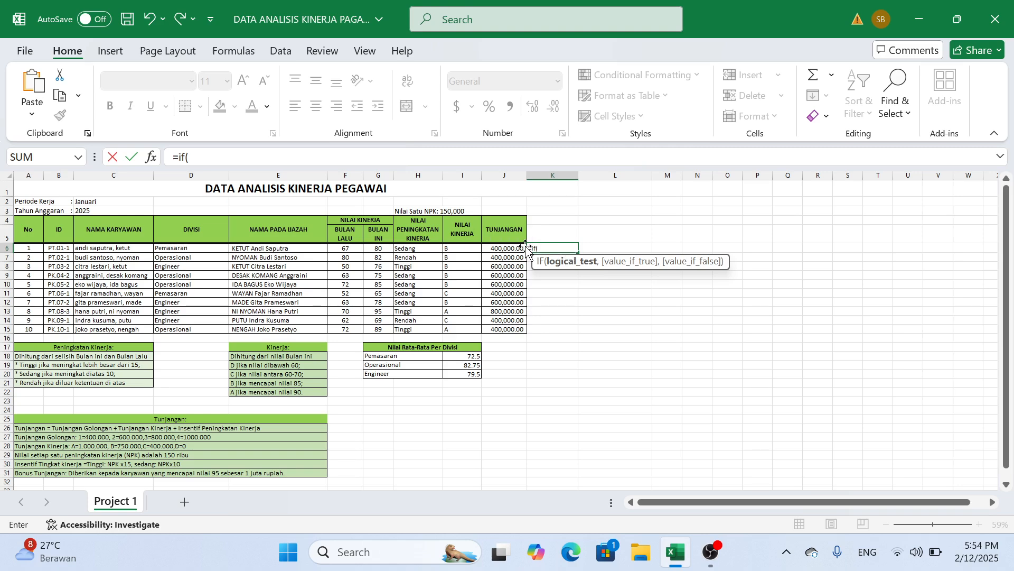
left_click(464, 247)
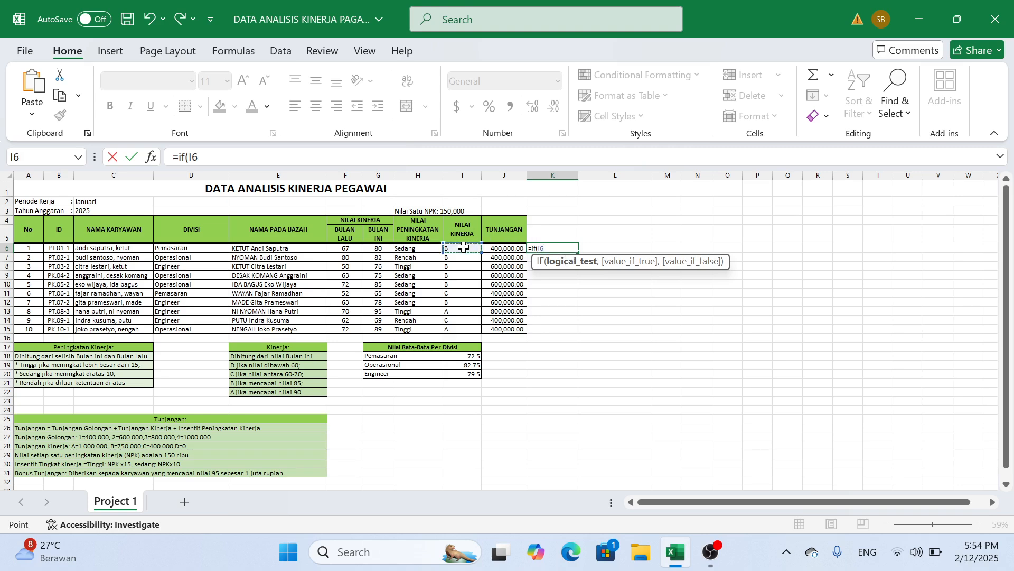
type("=\"A")
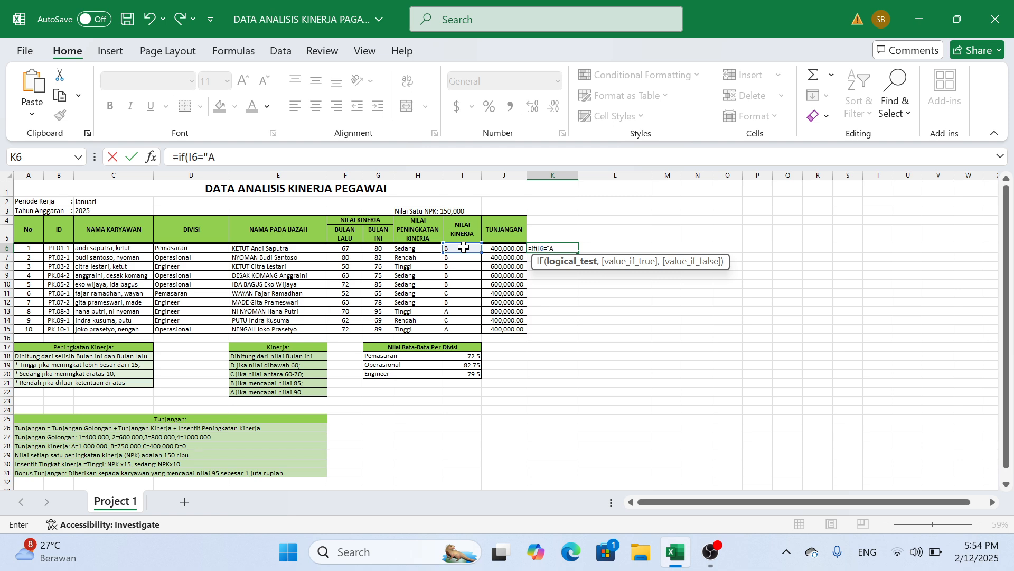
type("\",")
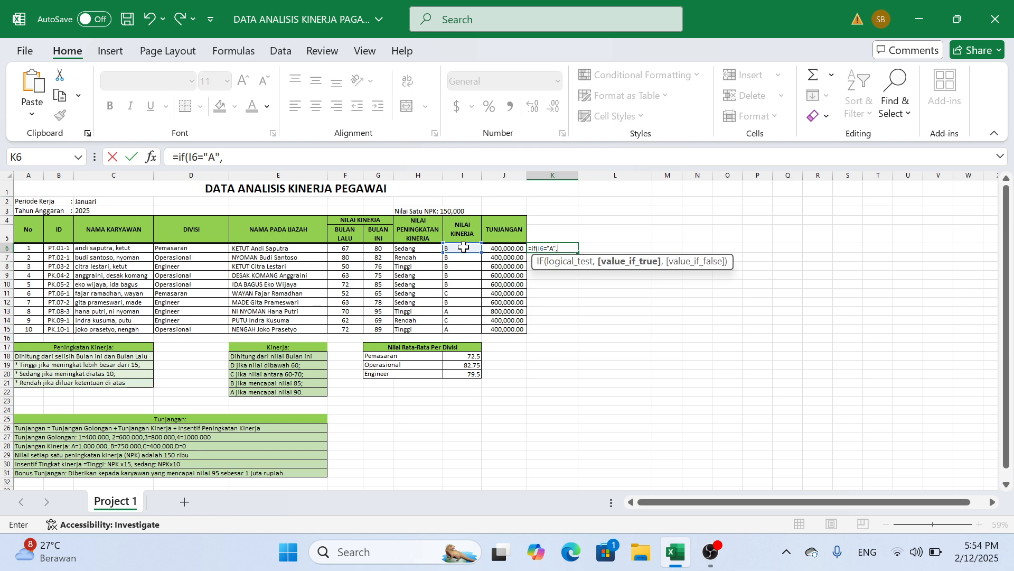
type("1000000")
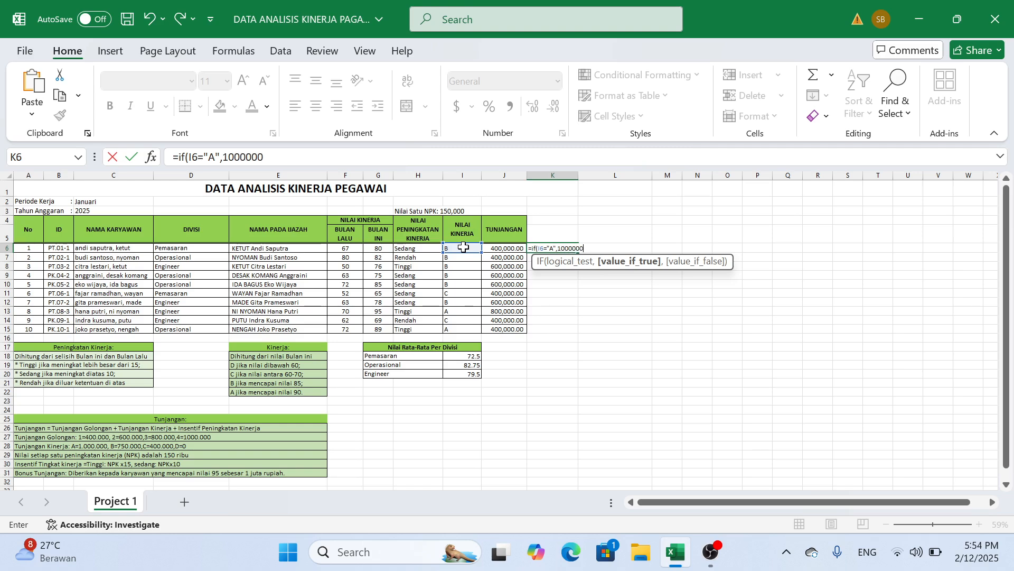
type(",if(")
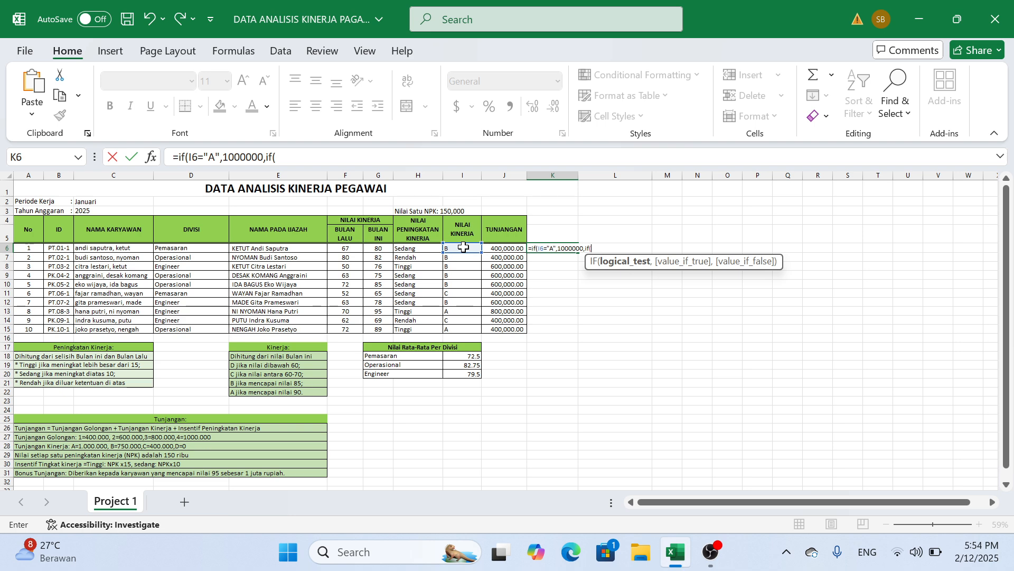
Step: Extend K6's nested IF to return 750000 when I6="B", and open a third IF as the alternative
left_click(464, 247)
type("=\"B\",75000")
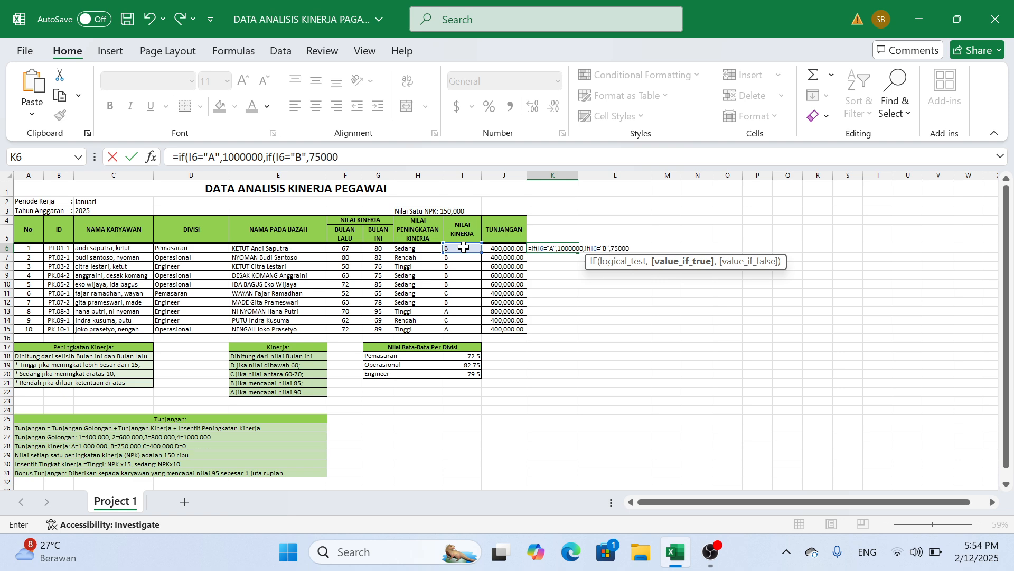
type("0,if(")
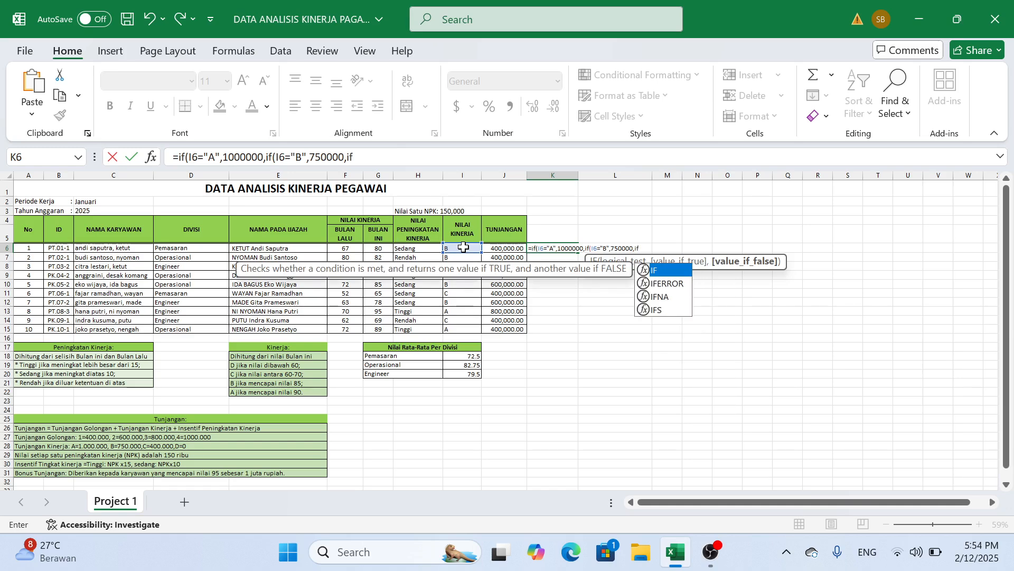
Step: Complete K6's third IF with 400000 for I6="C" and 0 otherwise, and enter the formula, accepting the closing-parentheses correction
left_click(464, 247)
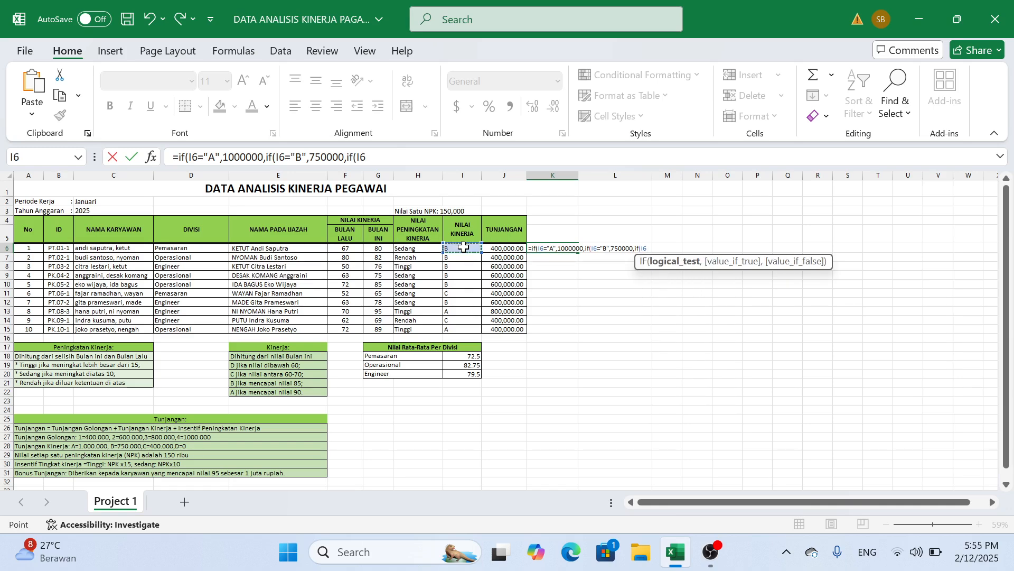
type("=\"C\",4")
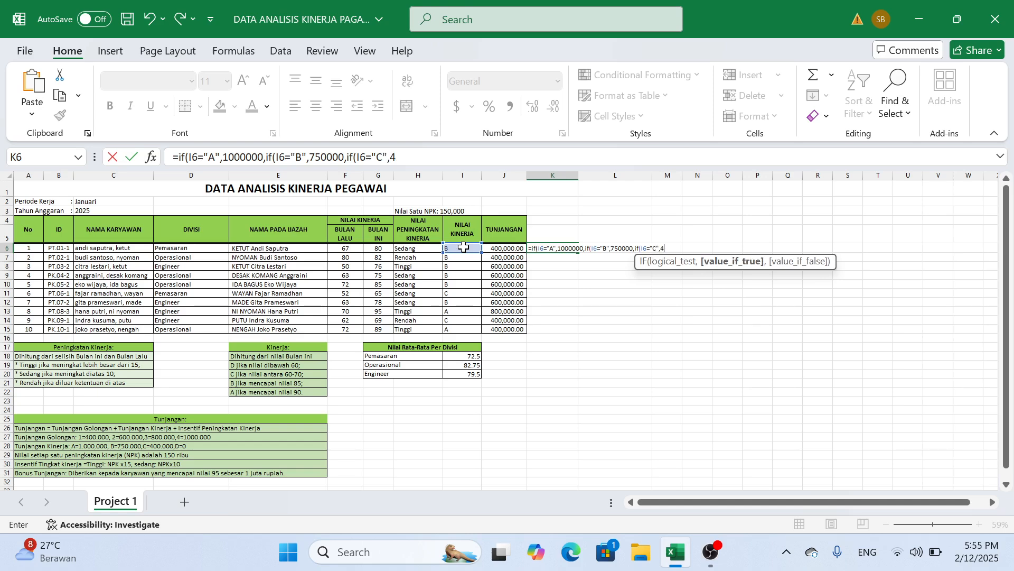
type("00000,0)")
key("Return")
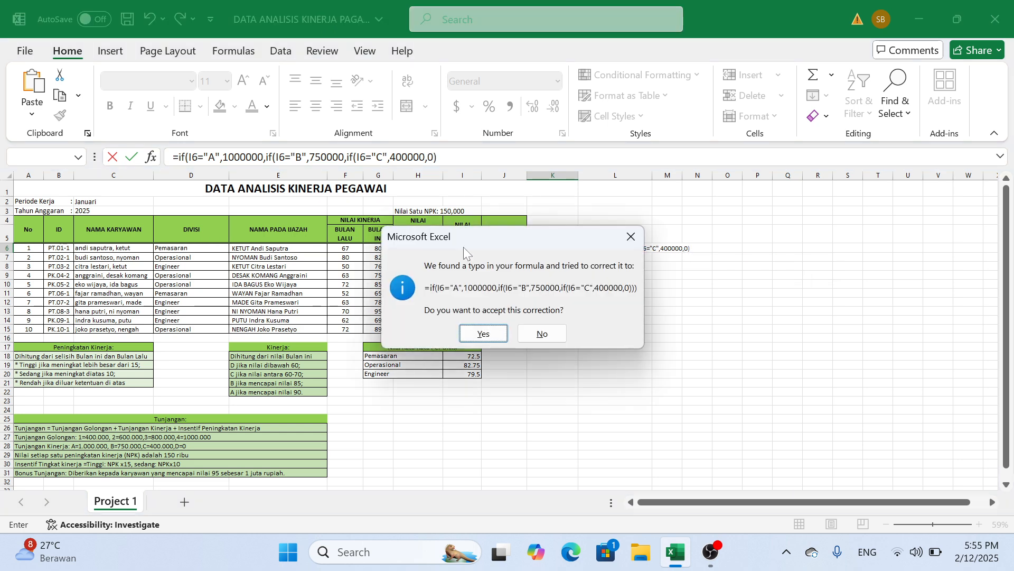
left_click(484, 331)
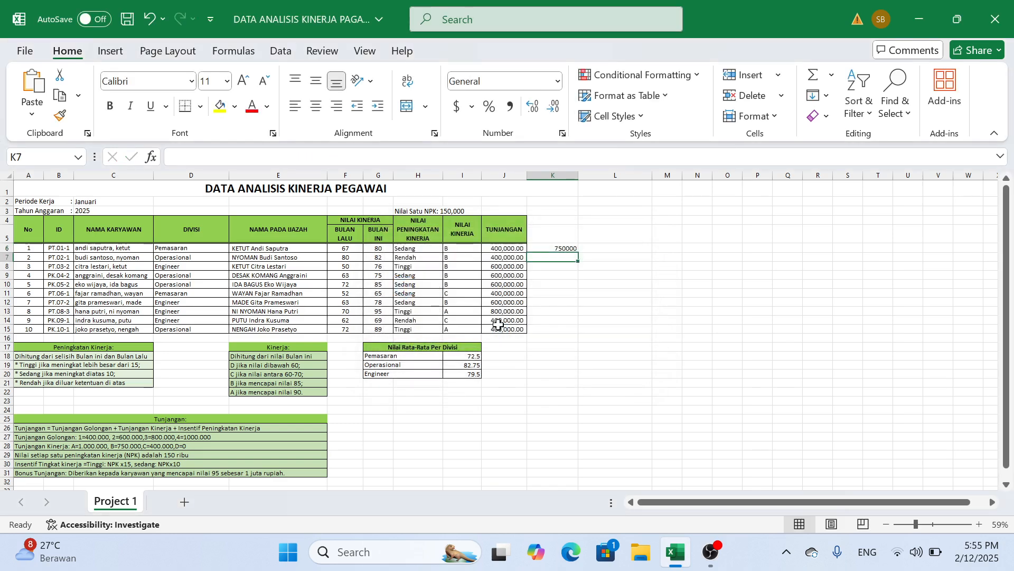
Step: Fill the K6 formula down to K15 and check the amounts against the performance grades in rows 6, 13 and 14
left_click(570, 247)
double_click(579, 252)
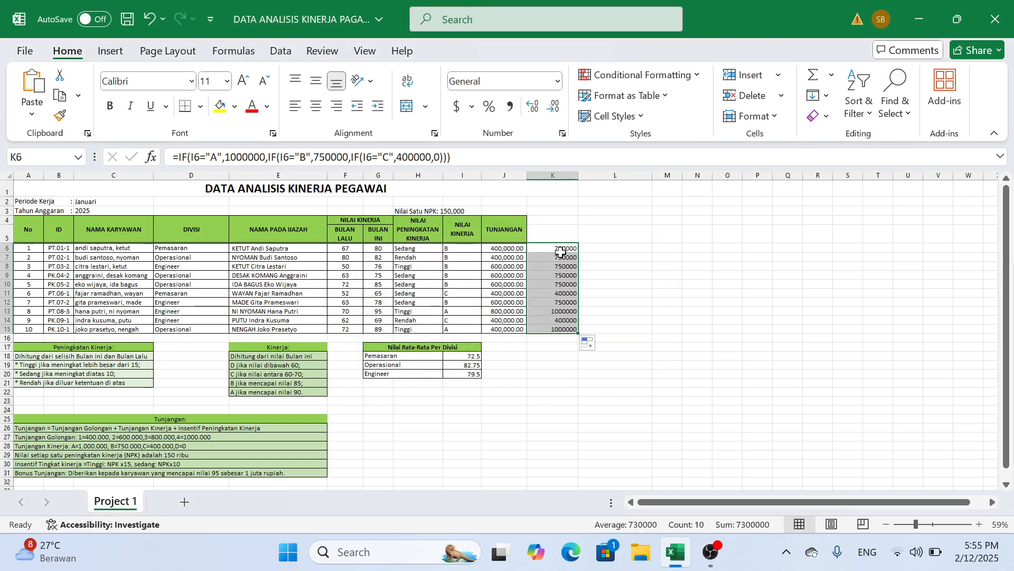
left_click(3, 247)
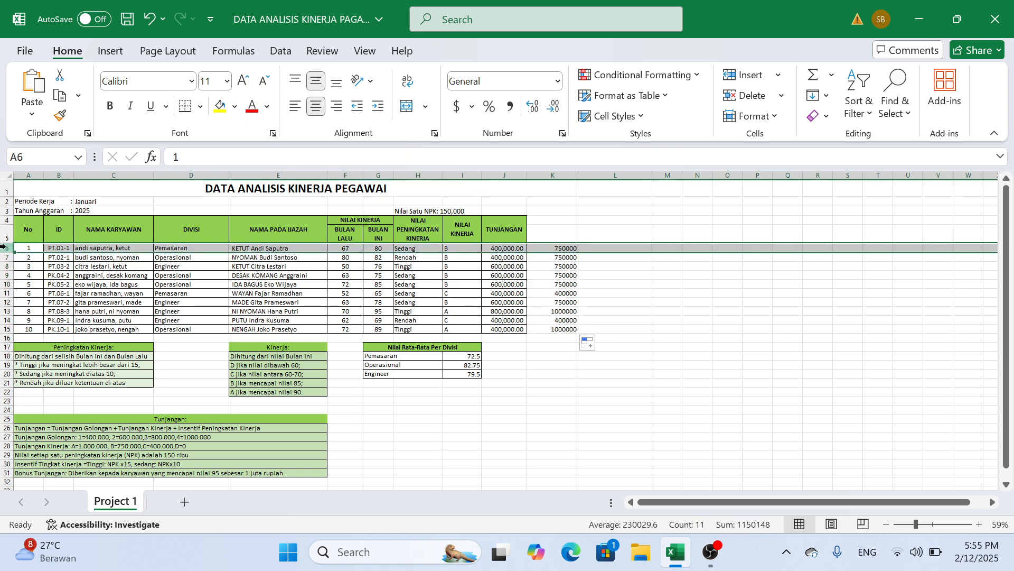
left_click(3, 311)
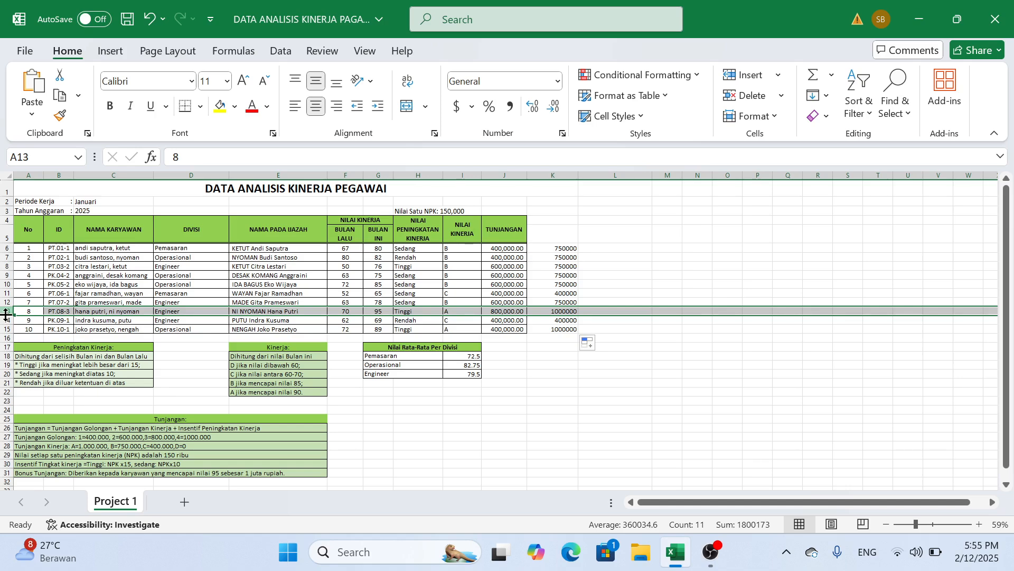
left_click(3, 320)
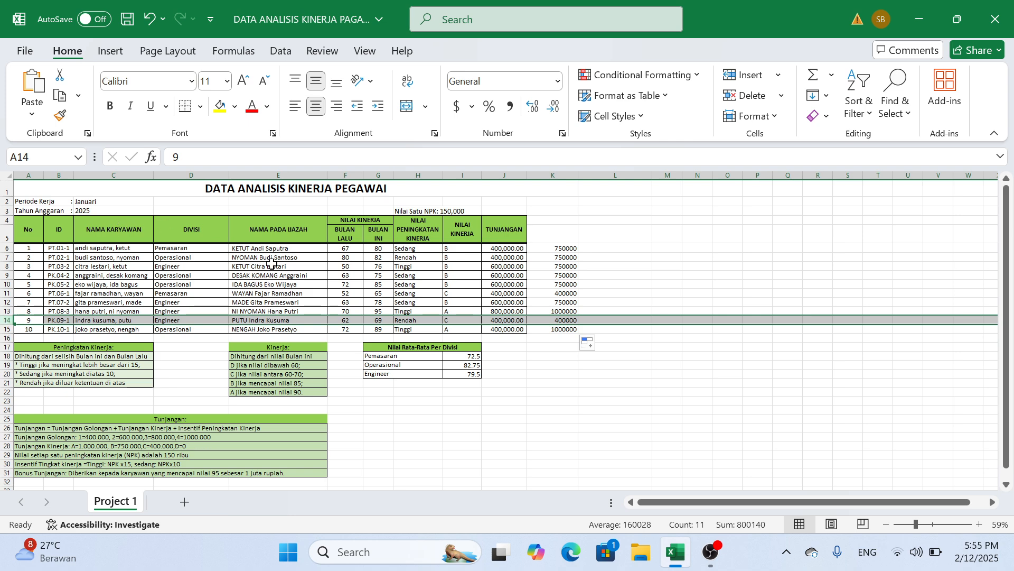
Step: Copy K6's nested IF expression without its equals sign and add it to the end of J6's formula with a plus sign
left_click(555, 248)
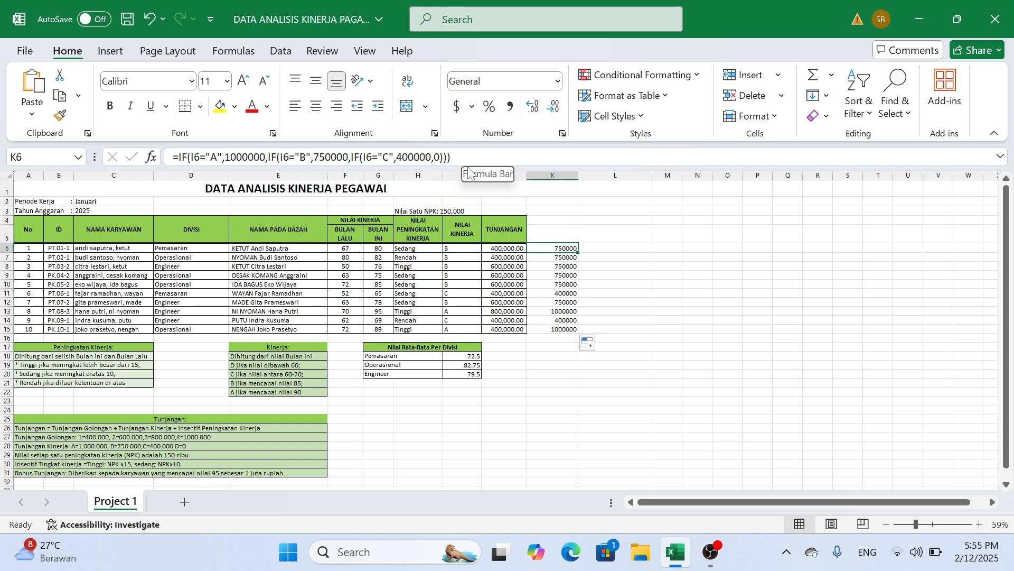
left_click_drag(453, 157, 178, 159)
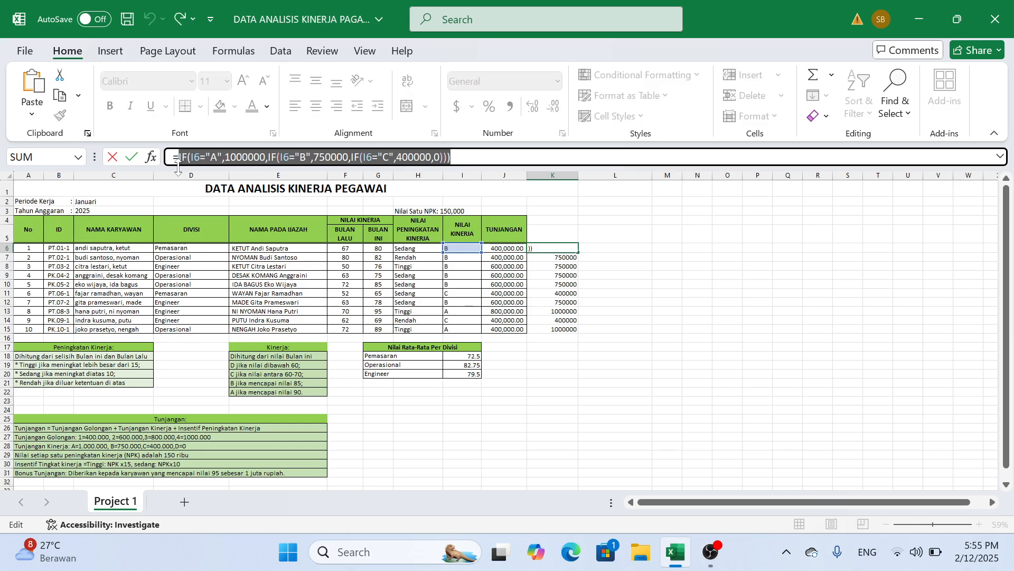
key("Escape")
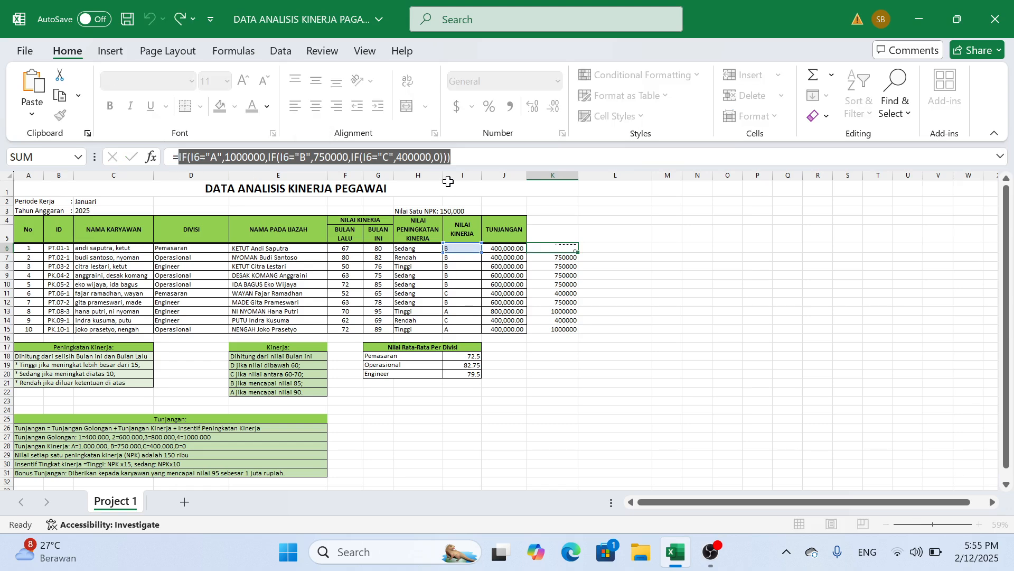
key("Return")
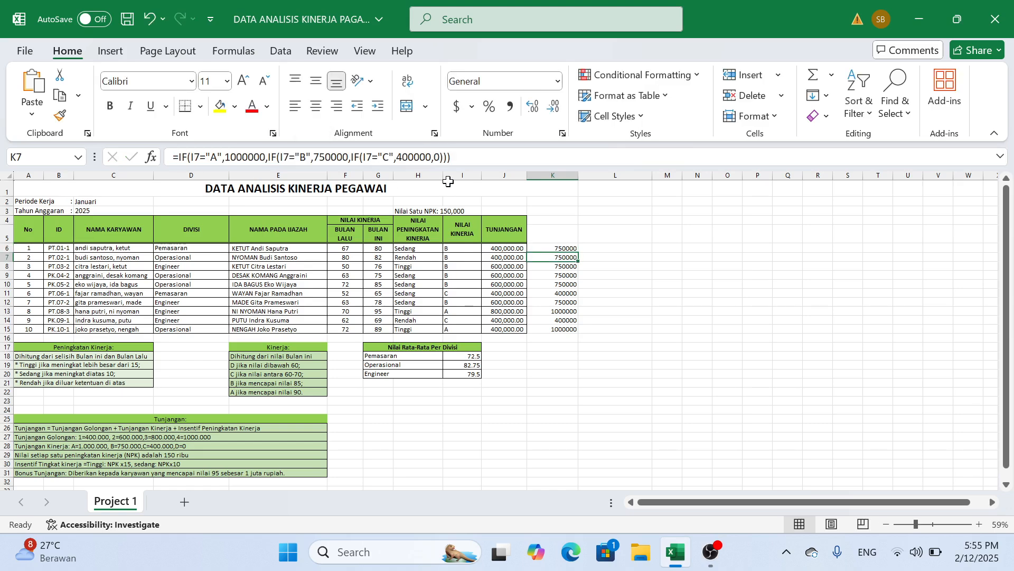
left_click(513, 247)
left_click(732, 156)
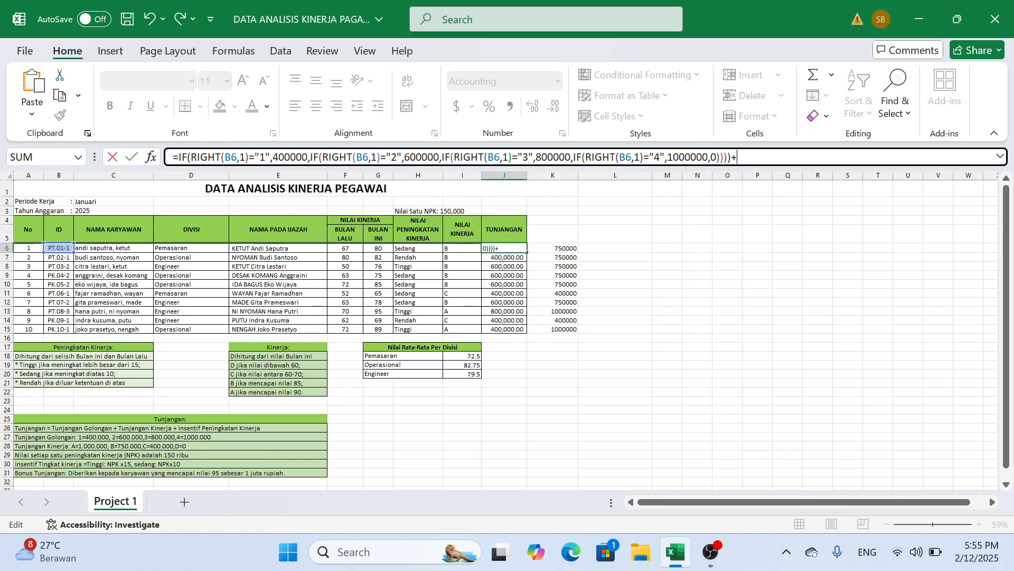
key("ctrl+v")
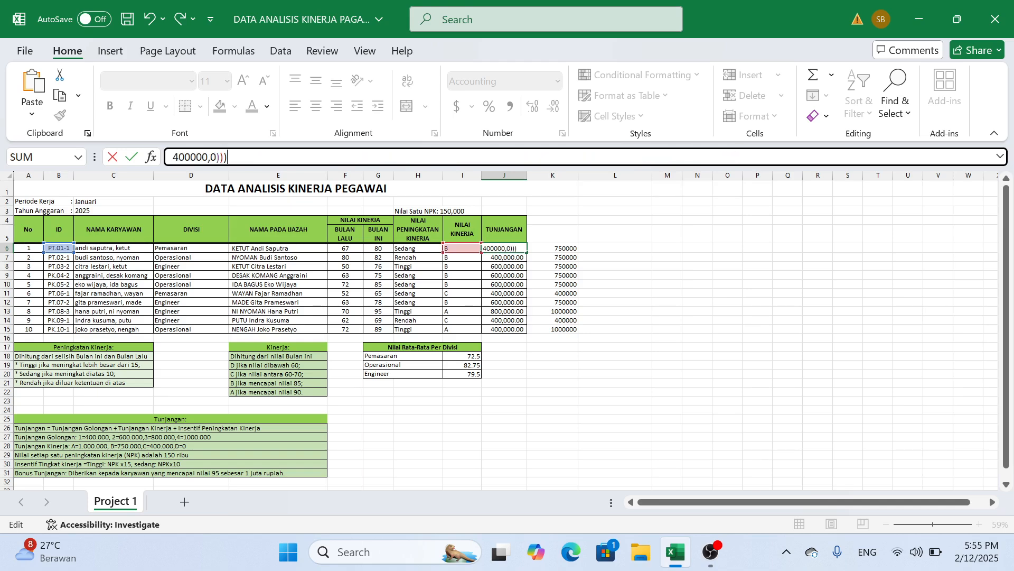
key("Return")
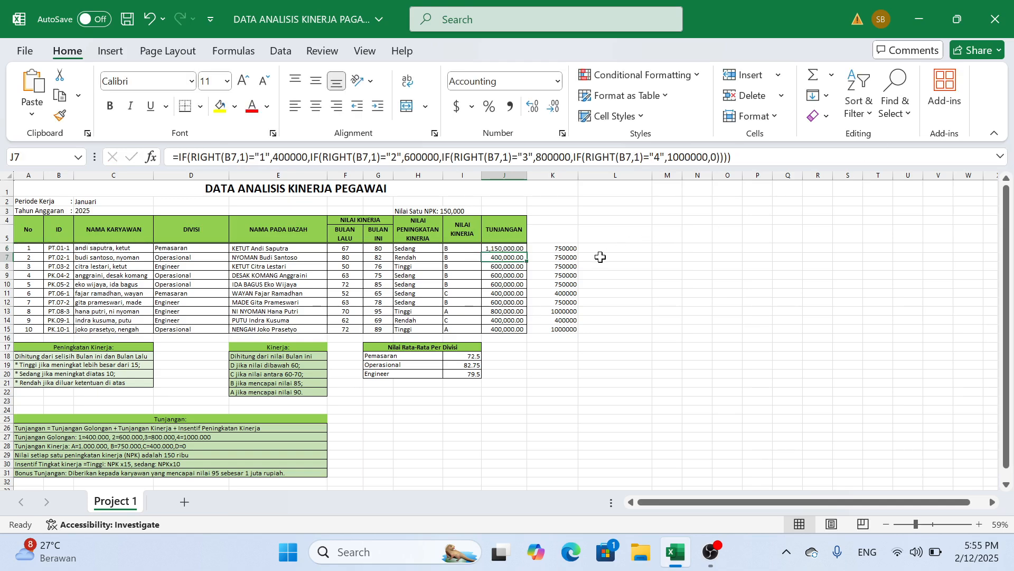
Step: Fill the combined group and performance allowance formula from J6 down to J15
left_click(512, 241)
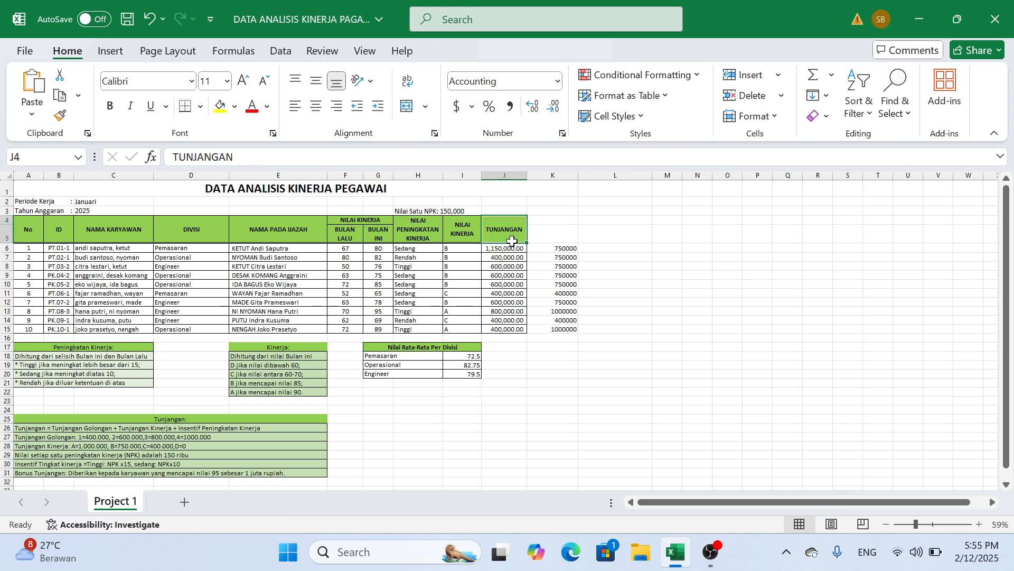
left_click_drag(515, 248, 529, 252)
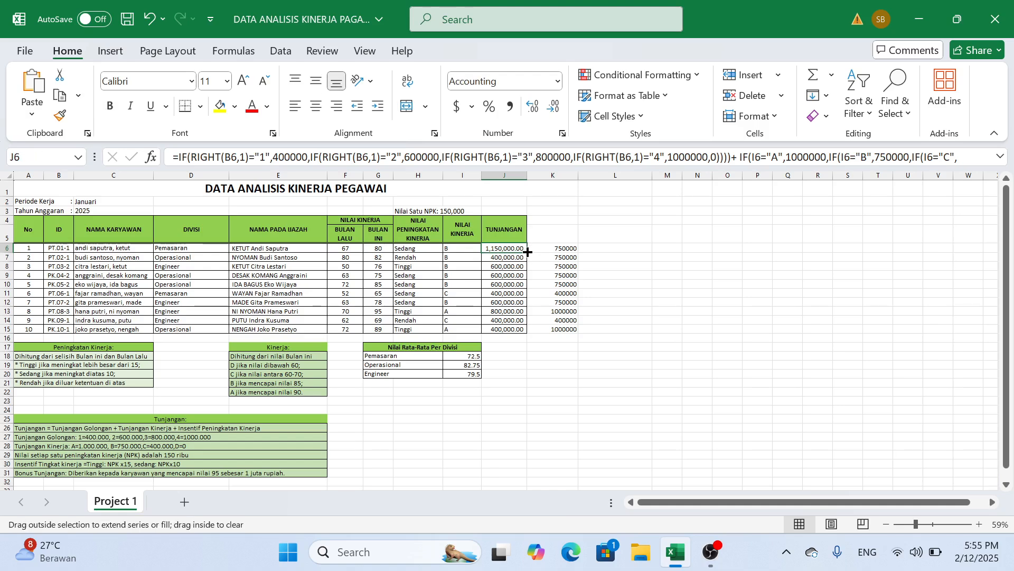
double_click(529, 252)
Step: Review the allowance rules on NPK and improvement incentive, and start an IF formula in L6 testing whether H6 equals "Tinggi"
left_click(603, 247)
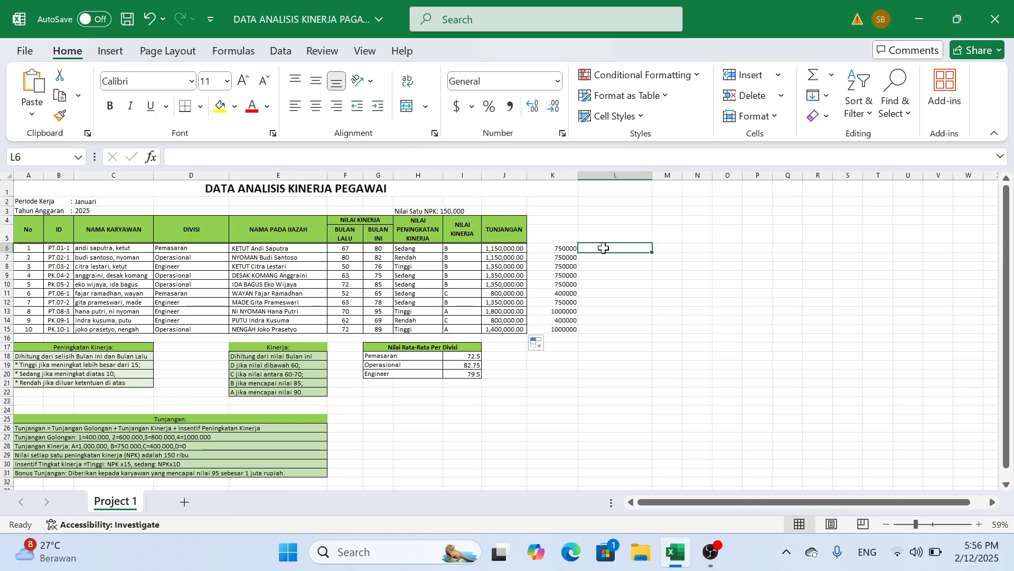
left_click(178, 419)
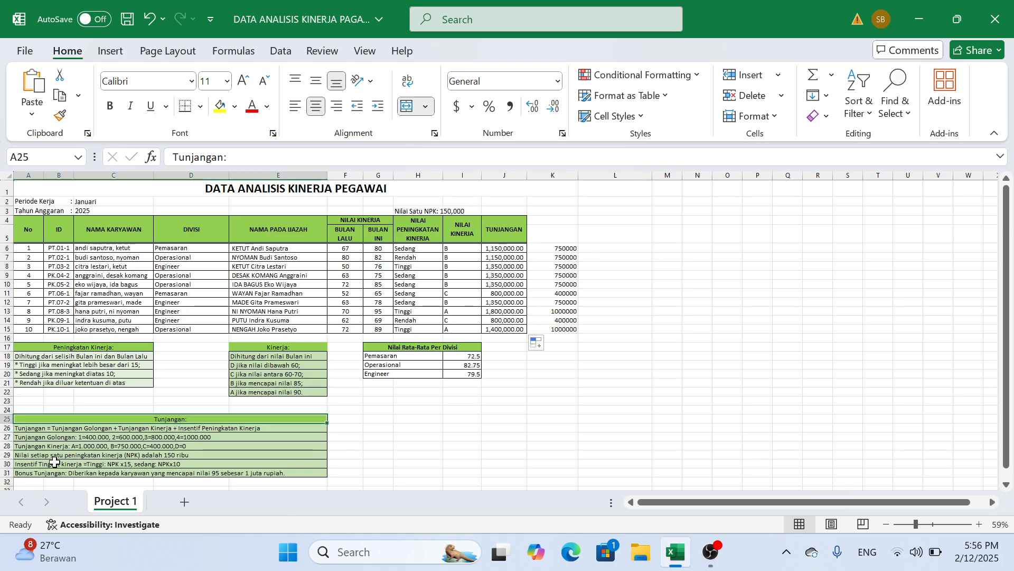
left_click(29, 472)
left_click(23, 464)
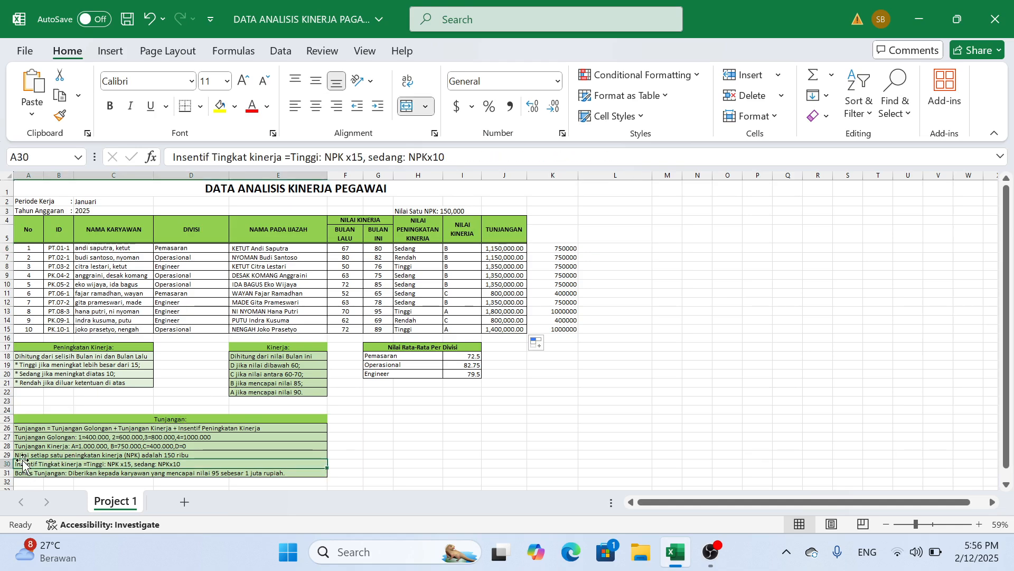
left_click(22, 453)
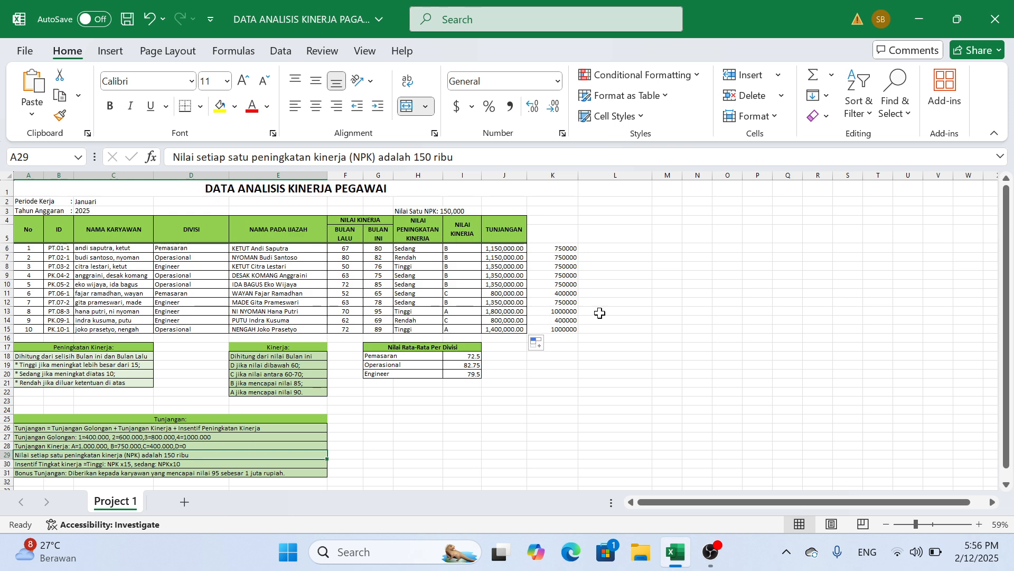
left_click(621, 249)
type("=")
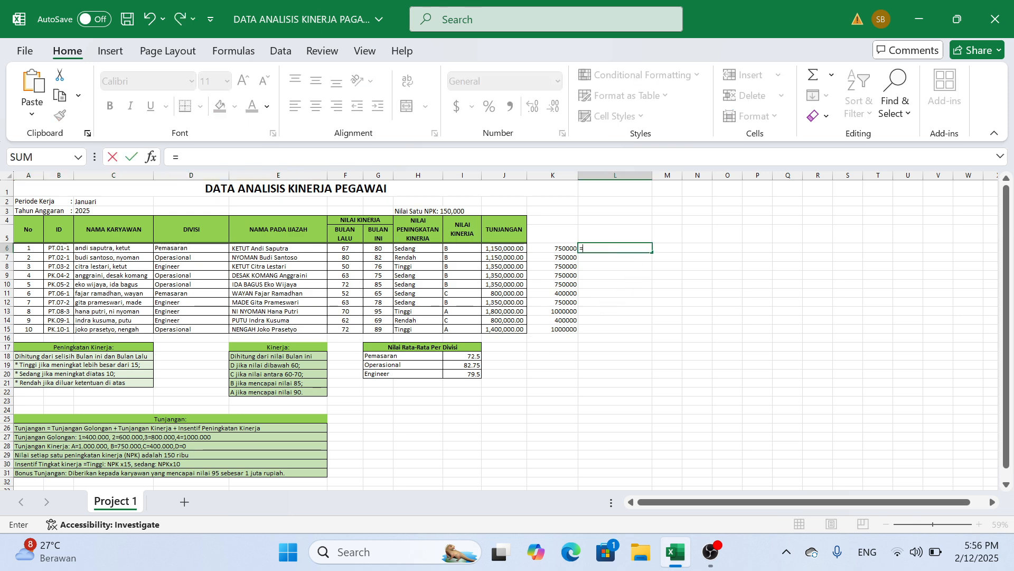
type("if(")
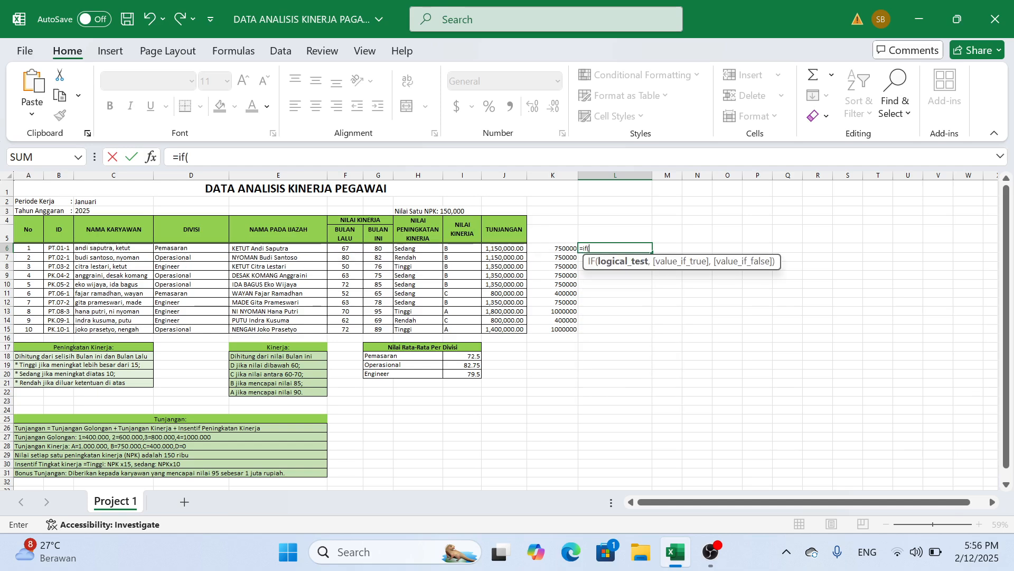
left_click(428, 248)
type("=")
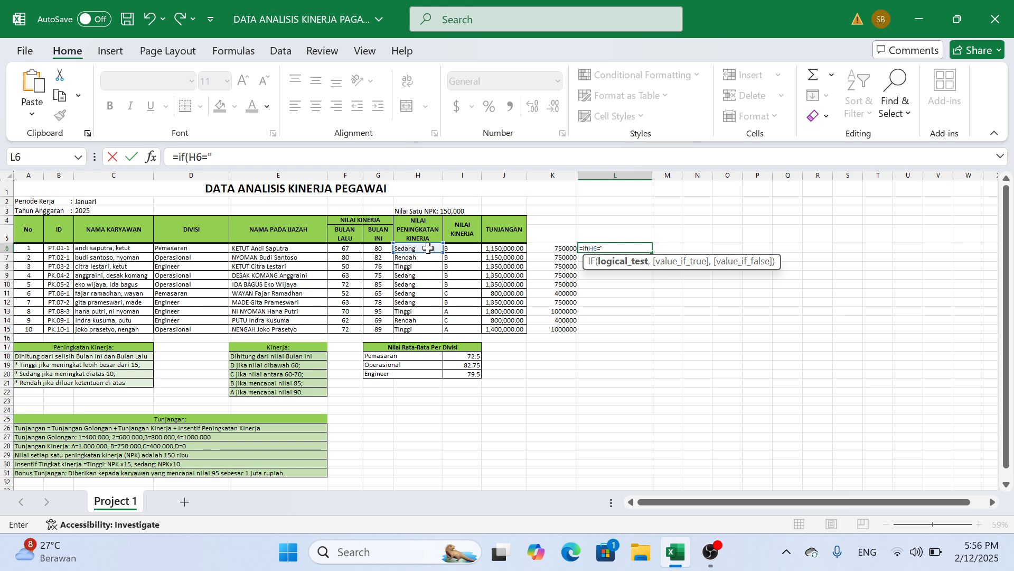
type("Tinggi")
type(",")
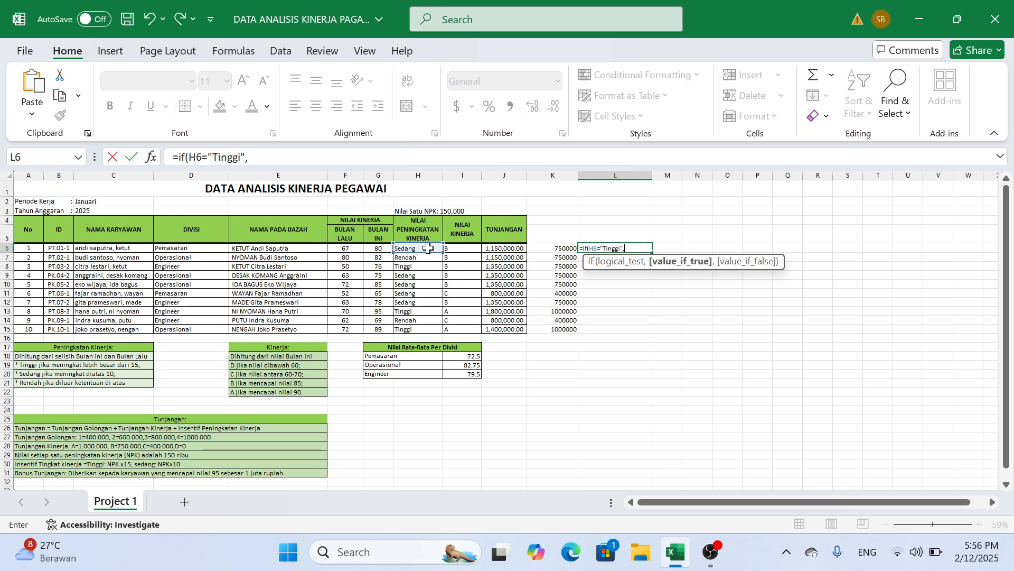
Step: Set the result for "Tinggi" in L6's formula to the NPK value in $H$3 multiplied by 15
left_click(416, 212)
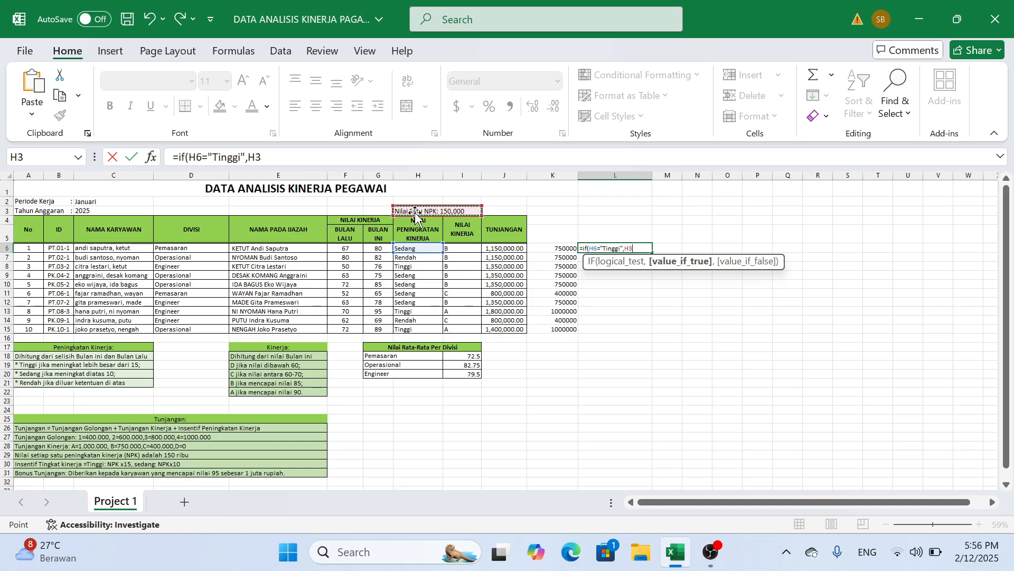
key("F4")
type("*")
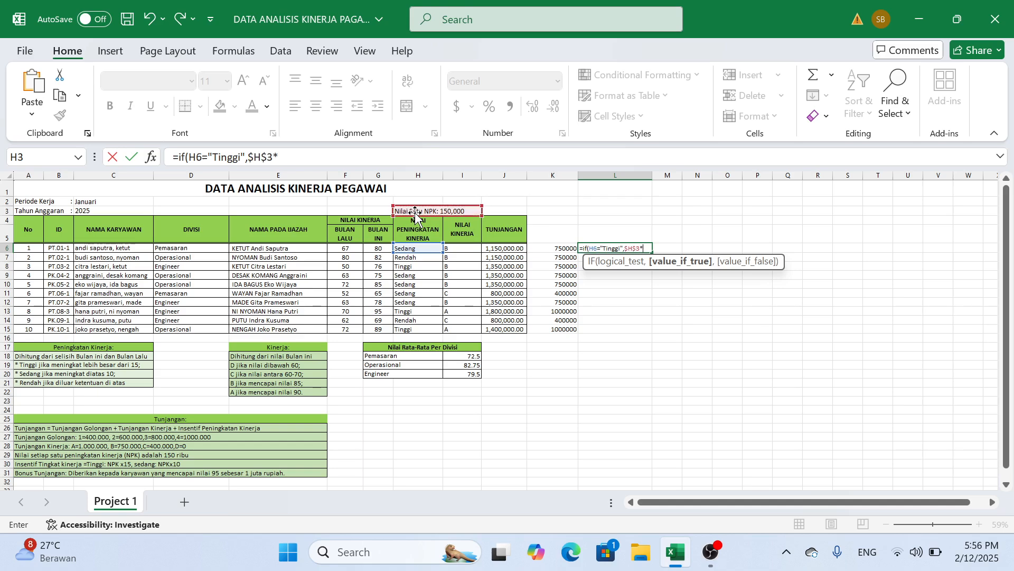
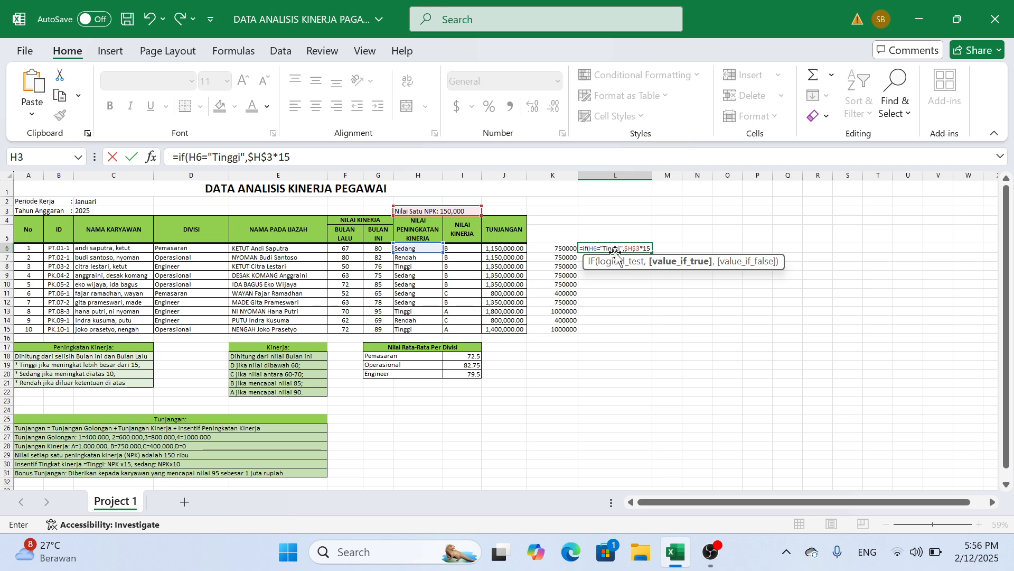
Step: Nest a second IF in L6's formula that returns $H$3*10 when H6="Sedang"
type(",if(")
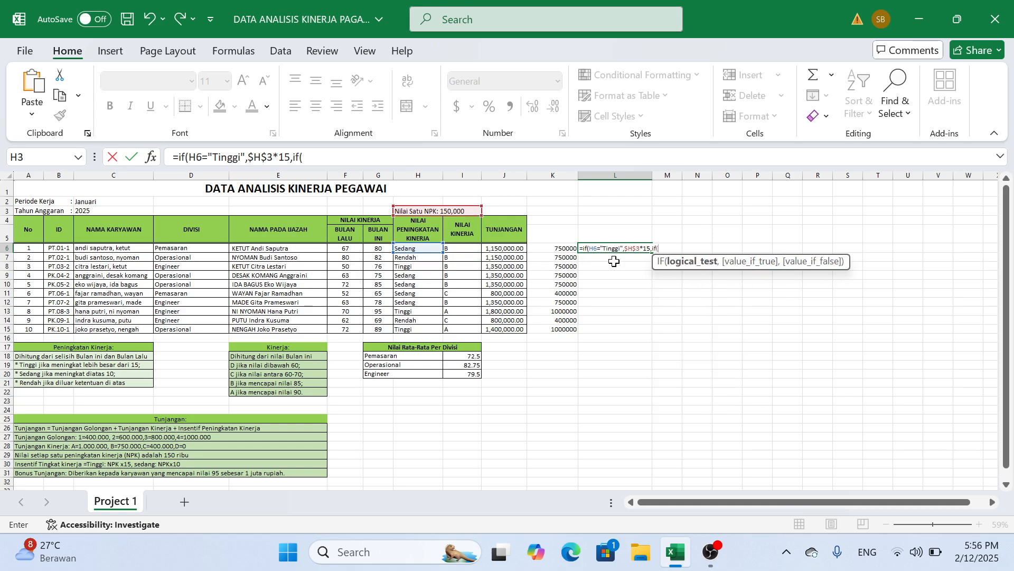
left_click(425, 248)
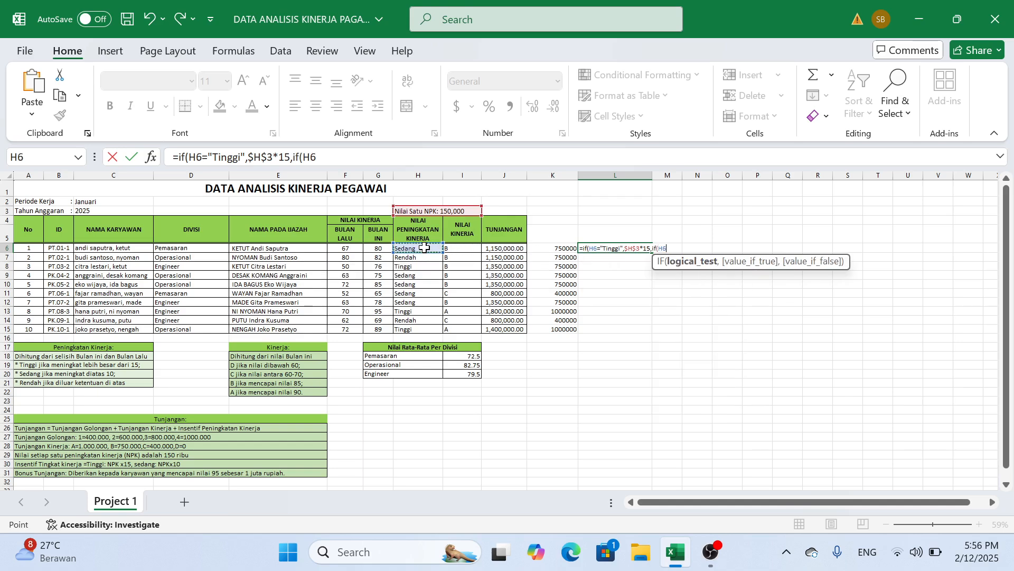
type("=")
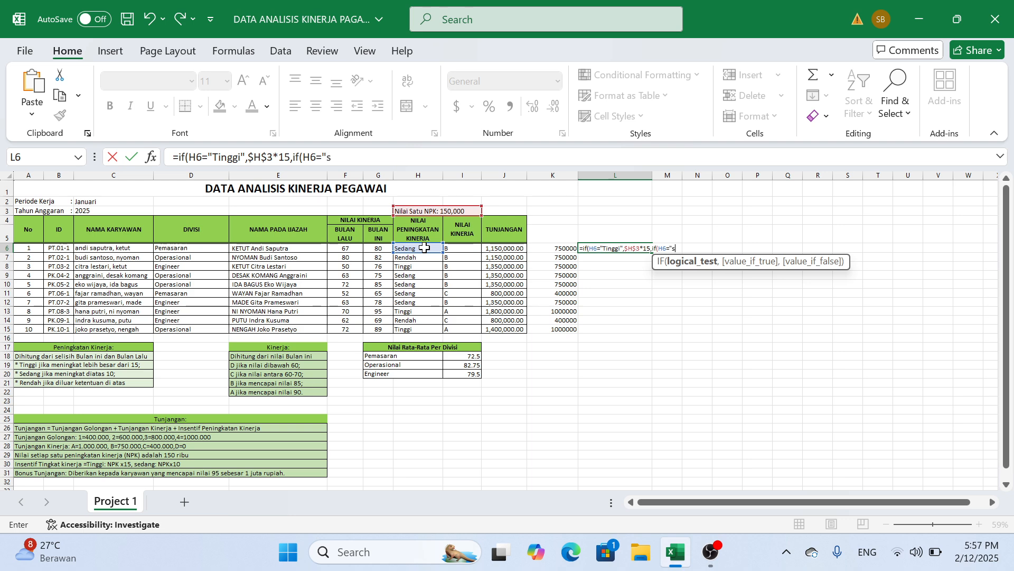
type("\"Sedang")
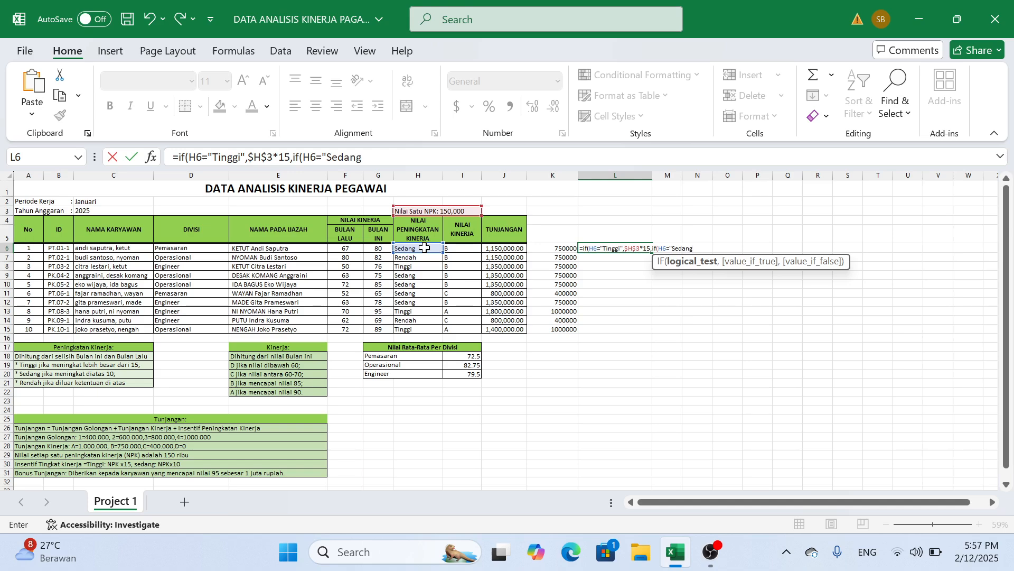
type("\",")
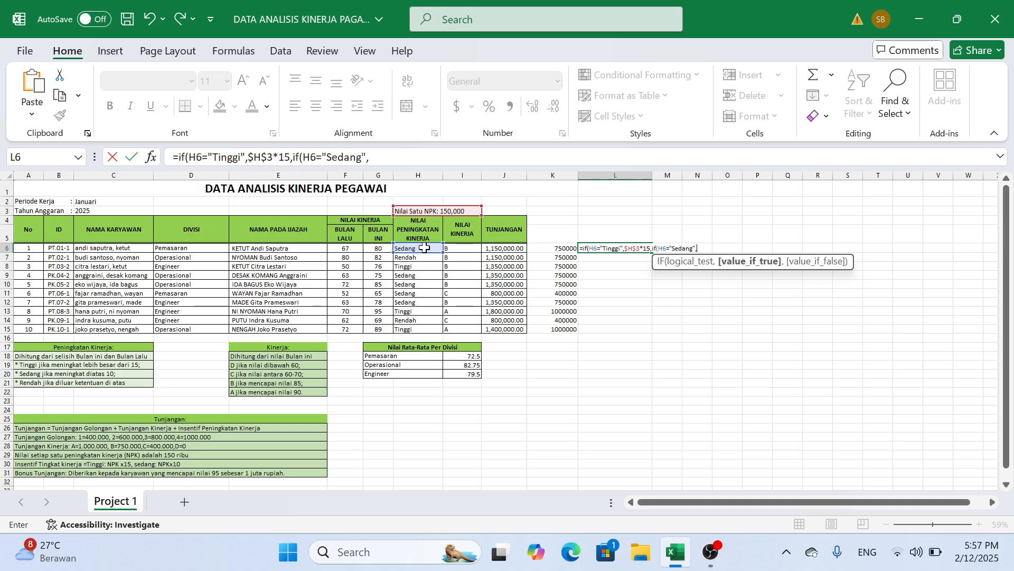
left_click(428, 210)
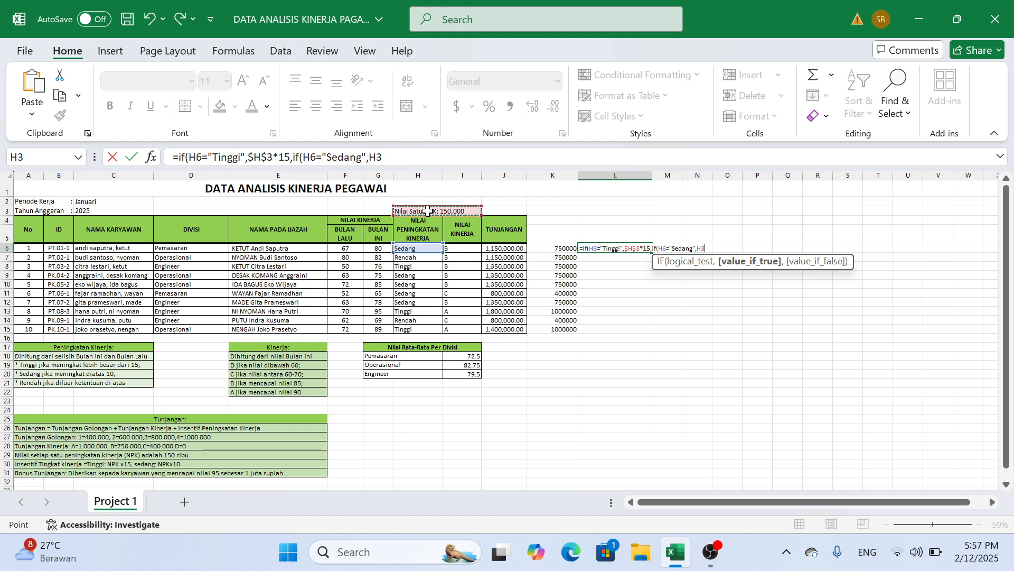
key("F4")
type("*15")
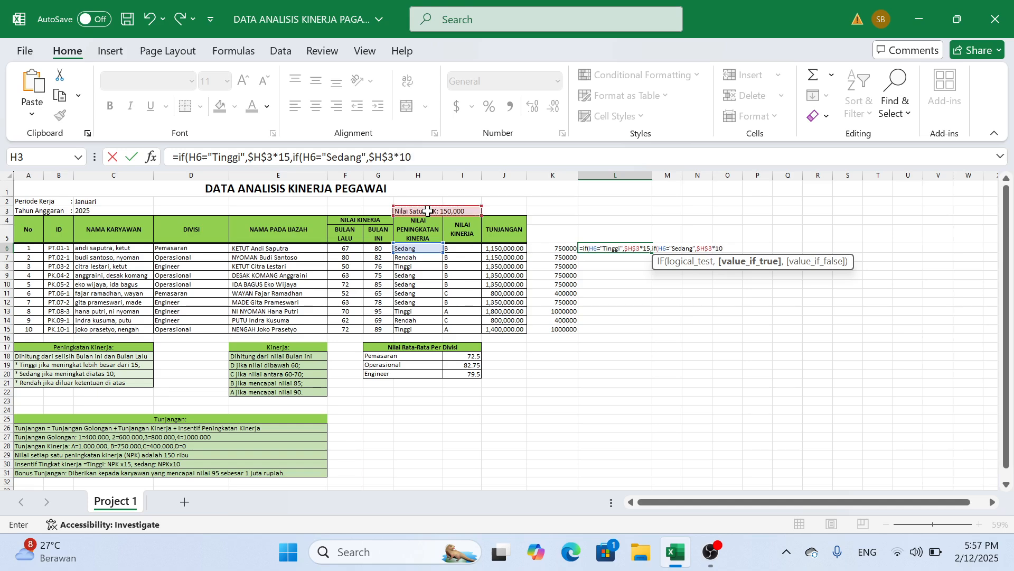
Step: Finish L6's nested IF with 0 for all other cases and enter it, accepting the closing-parenthesis correction
type(",0")
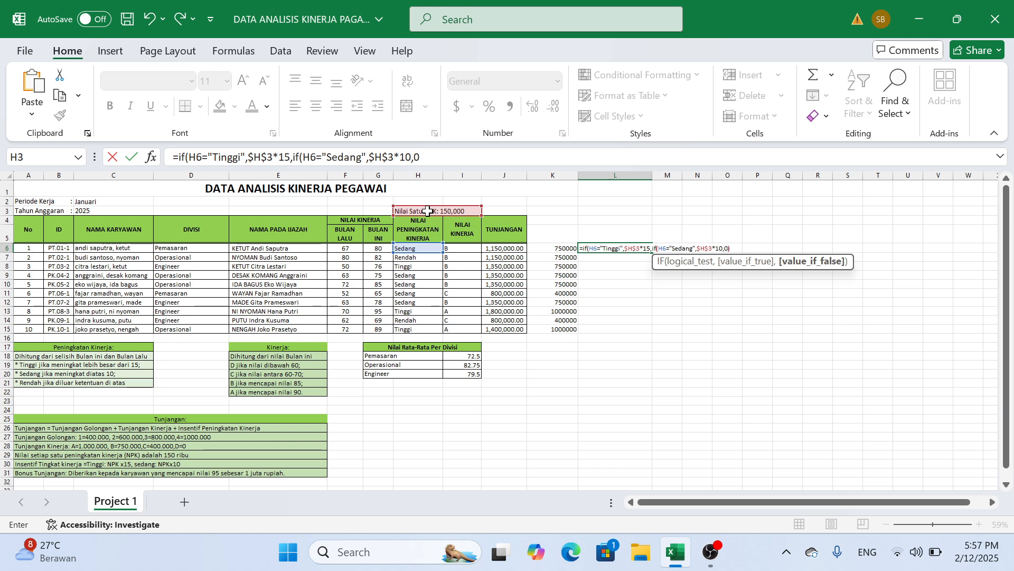
type(")")
key("Return")
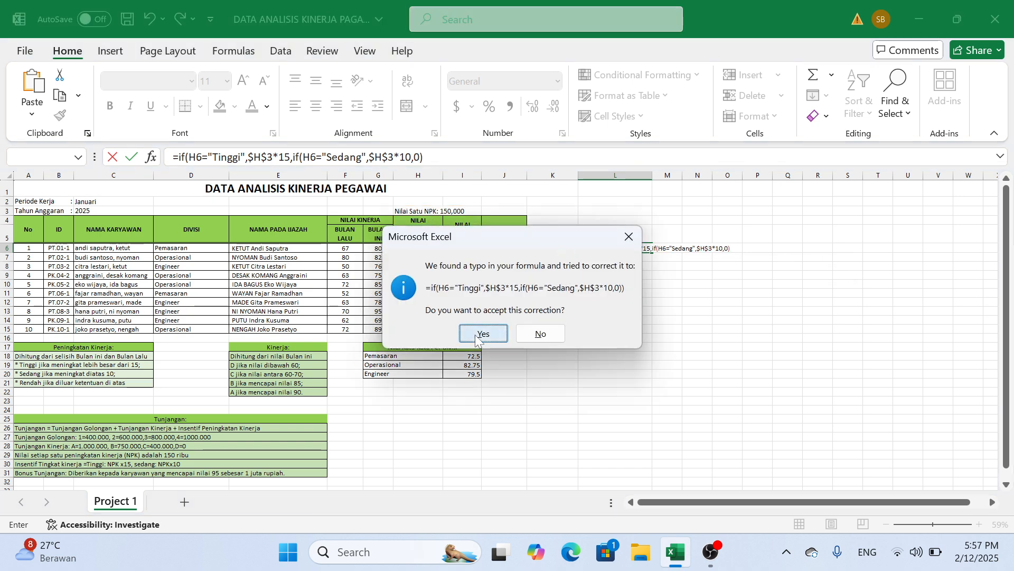
left_click(482, 334)
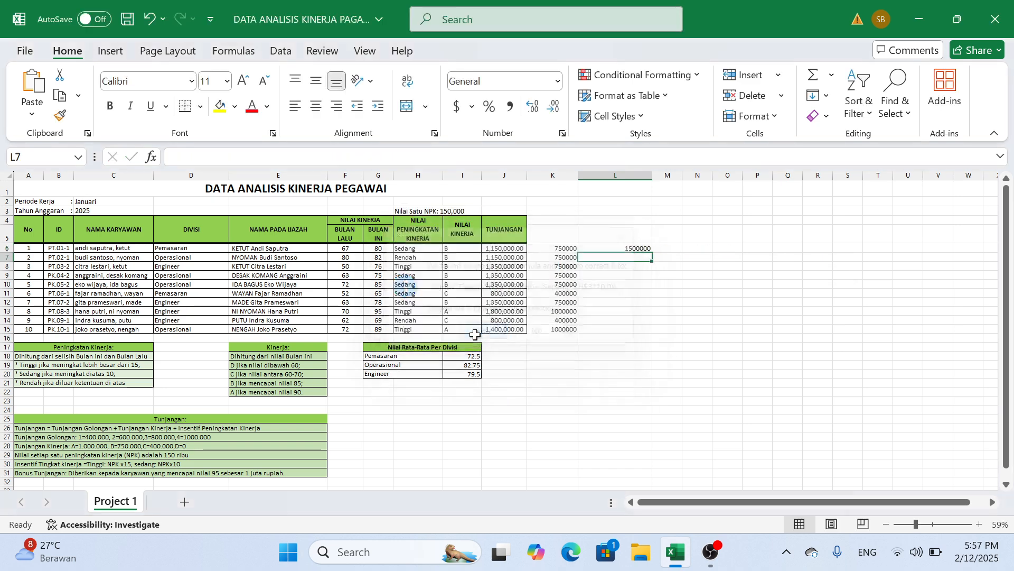
Step: Fill the L6 incentive formula down to L15 and check the amounts against the improvement ratings in rows 7 and 8
left_click(622, 247)
mouse_move(629, 246)
left_mouse_down()
mouse_move(654, 253)
mouse_move(644, 252)
left_mouse_up()
left_click(539, 317)
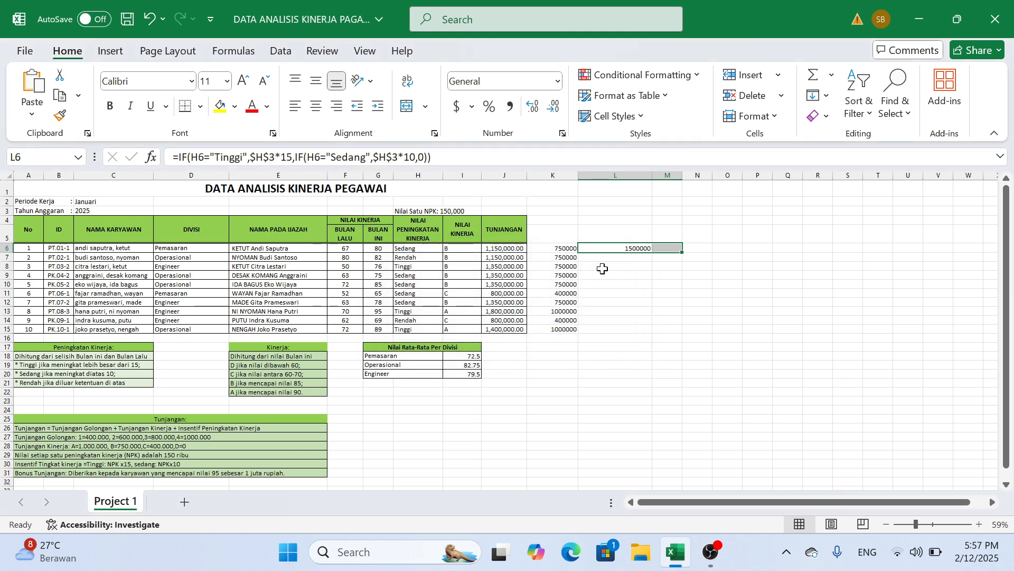
left_click(641, 249)
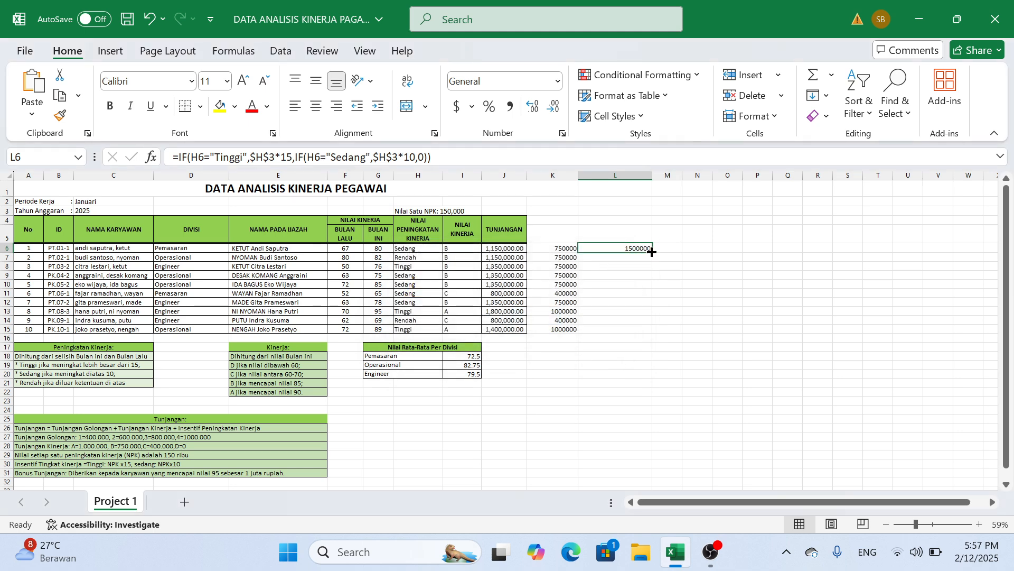
double_click(652, 252)
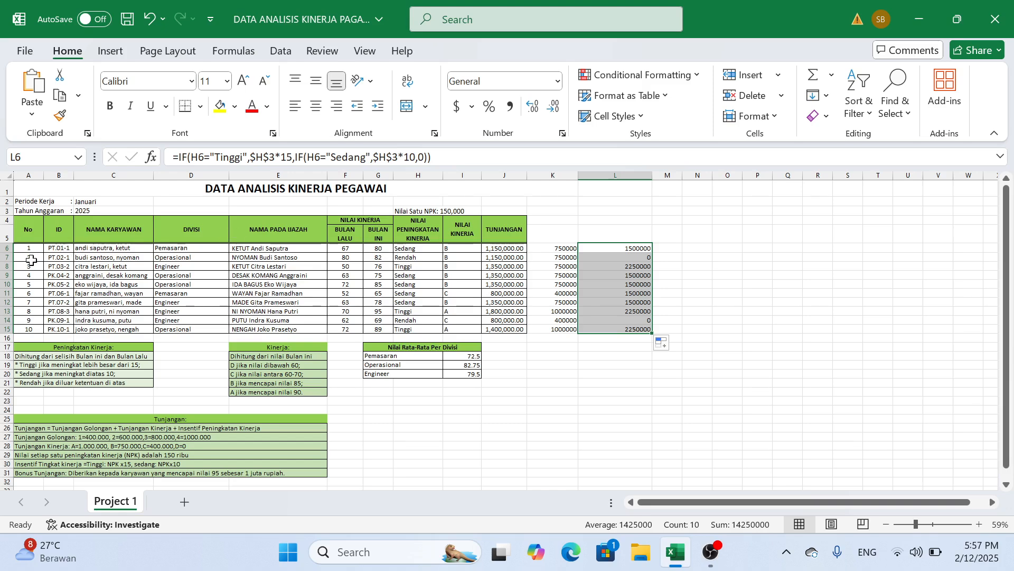
left_click(7, 258)
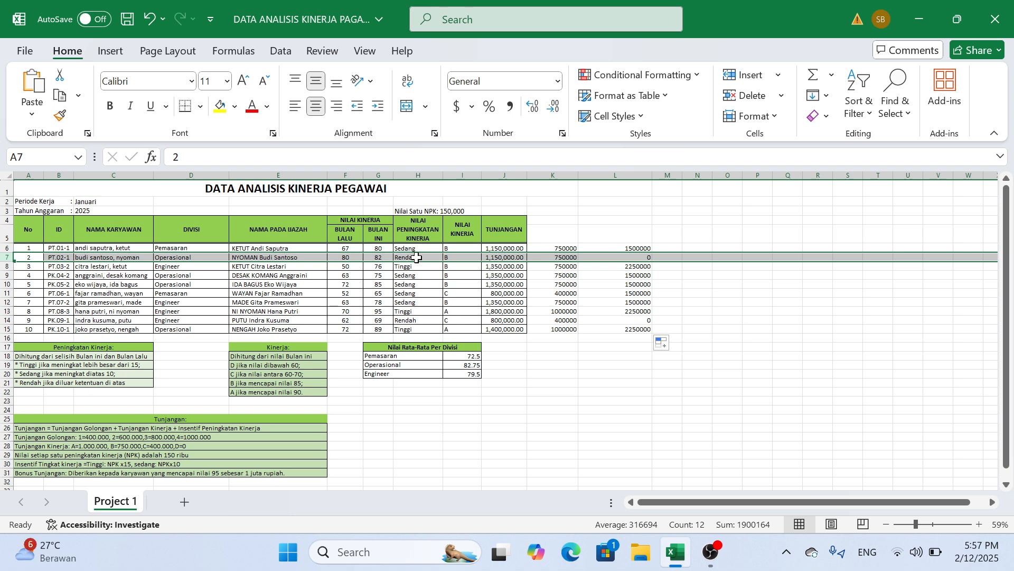
left_click(4, 266)
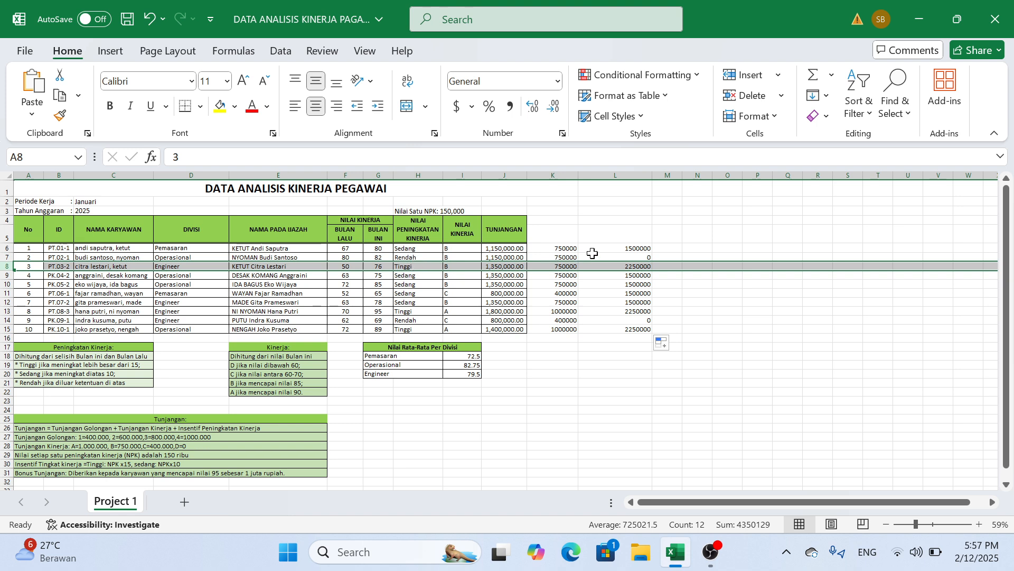
Step: Copy L6's nested IF expression without its equals sign and append it to J6's allowance formula with a plus sign
left_click(621, 249)
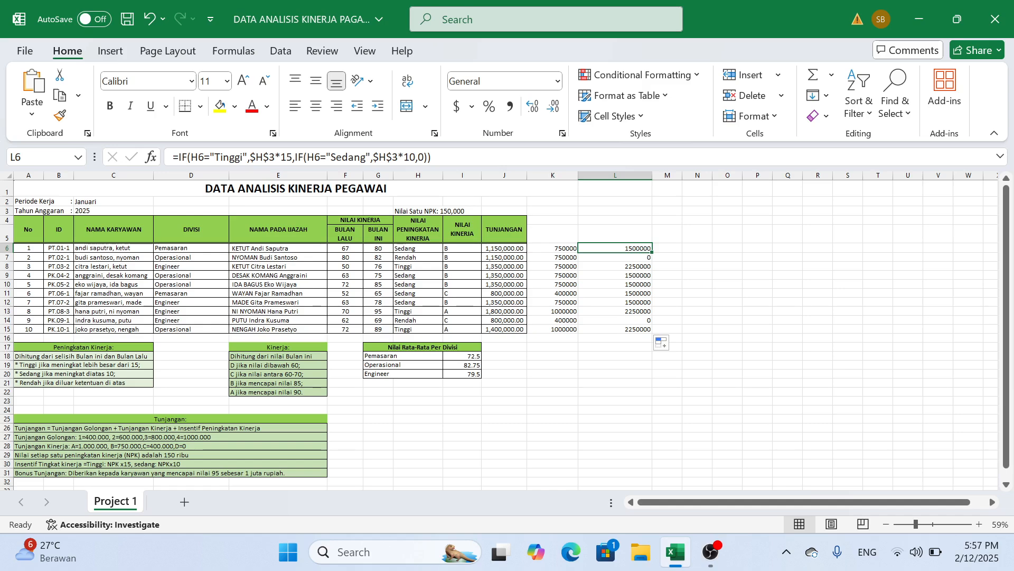
left_click_drag(455, 157, 173, 157)
key("ctrl+c")
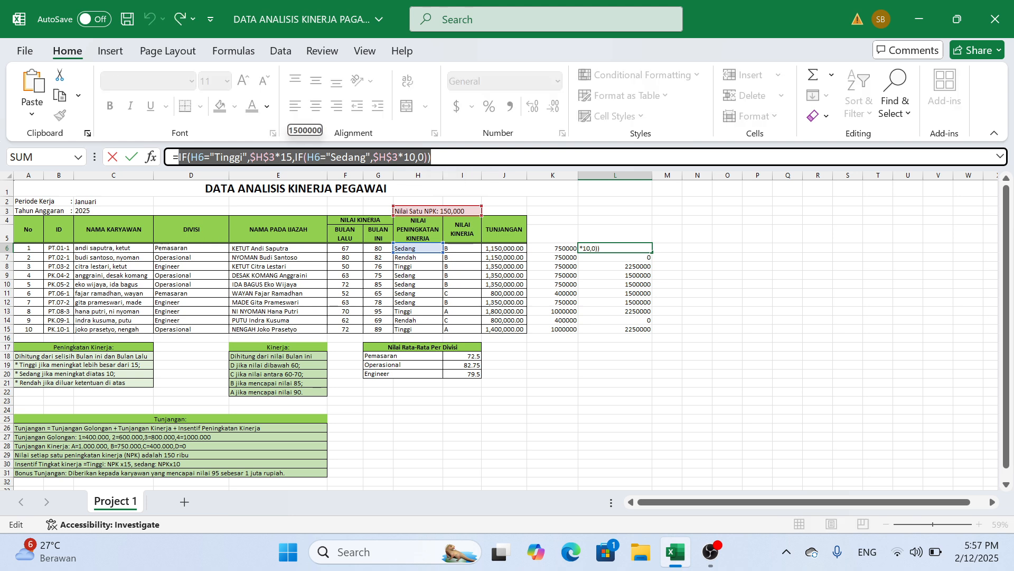
key("Return")
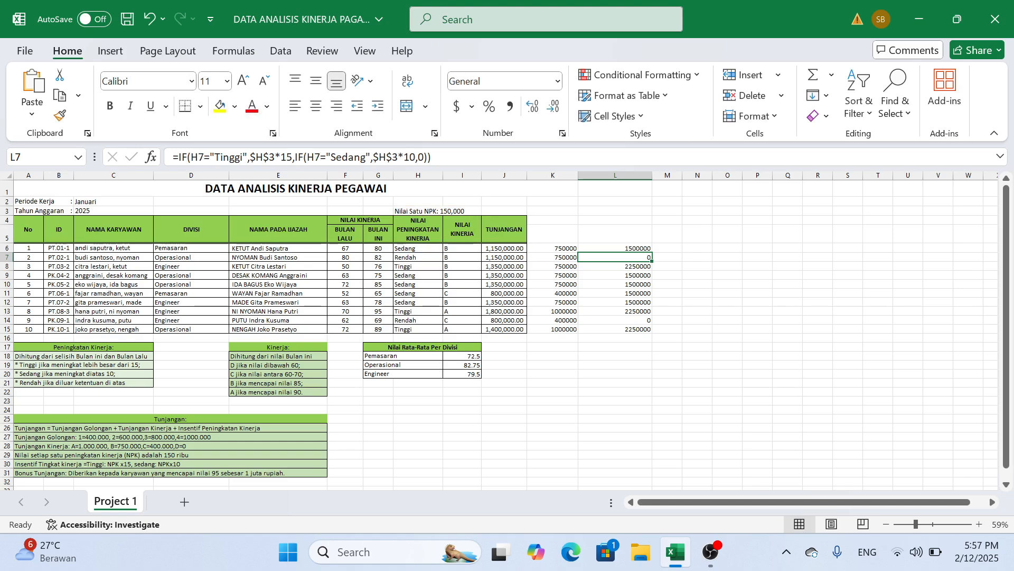
left_click(507, 247)
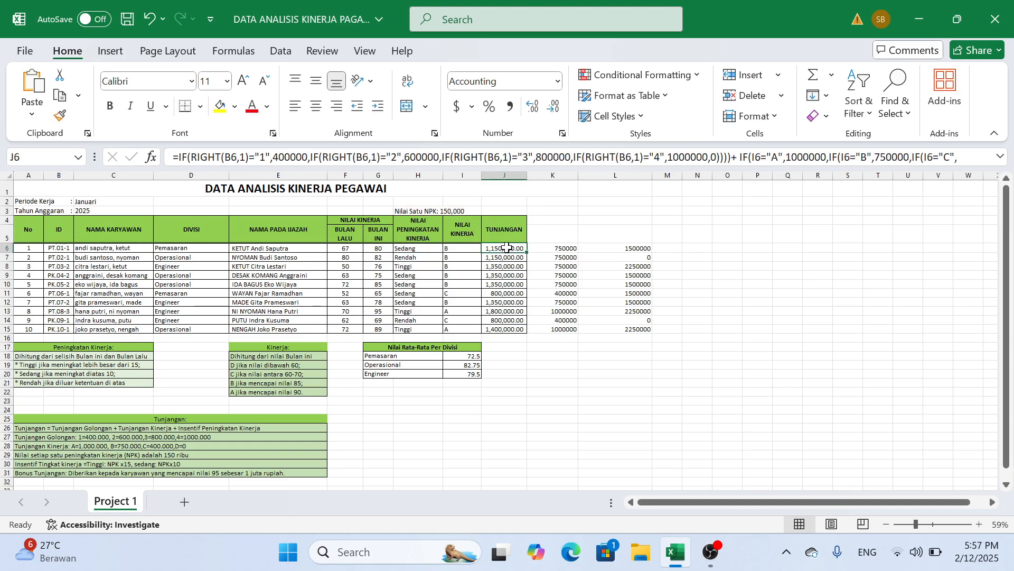
left_click(1002, 157)
left_click(338, 299)
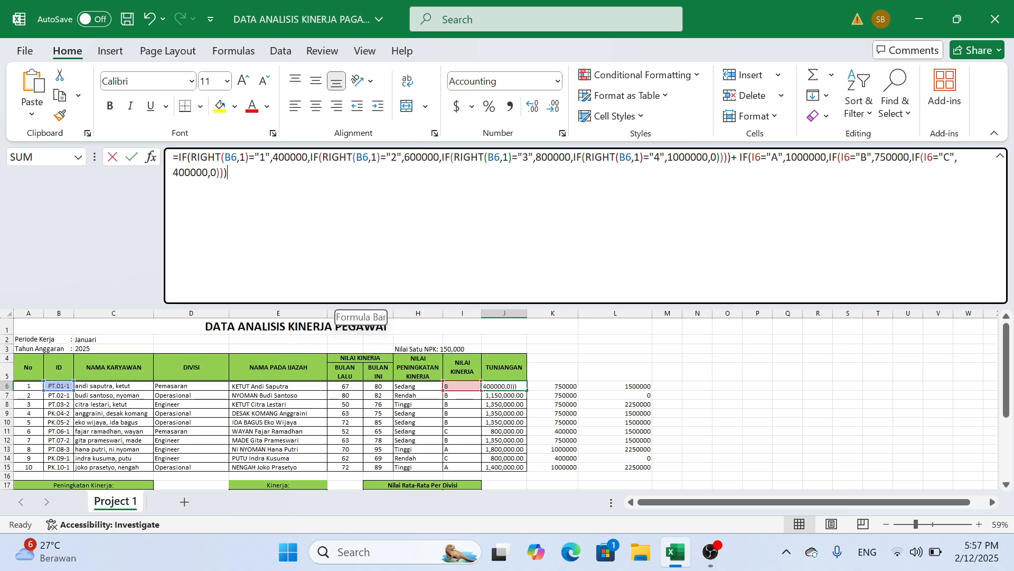
type("+")
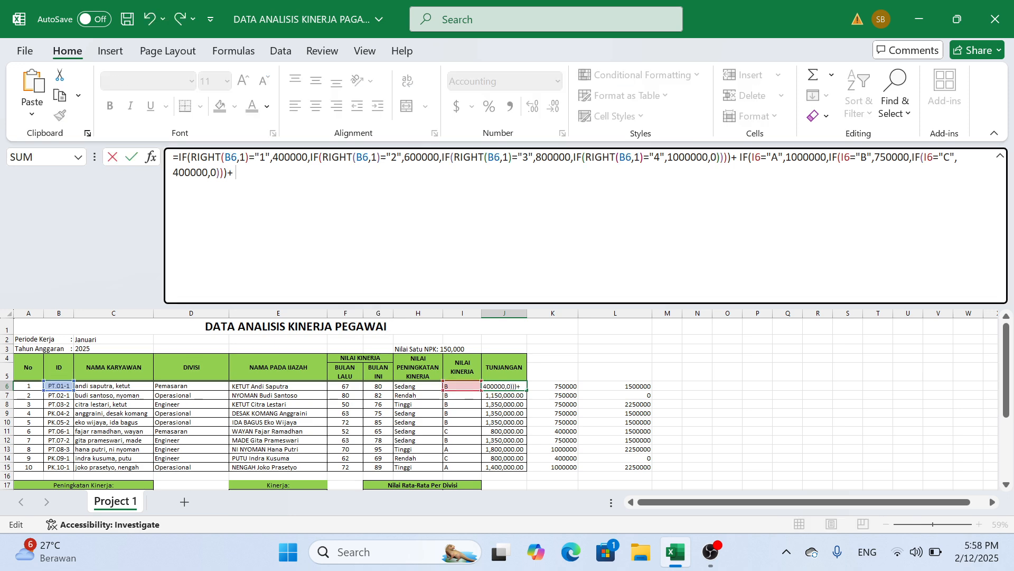
key("ctrl+v")
key("Return")
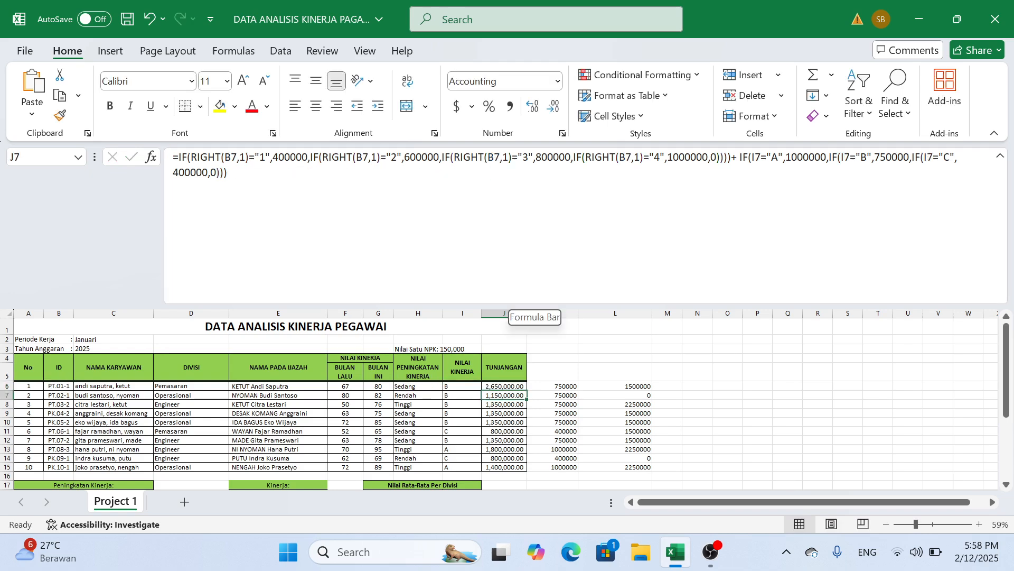
Step: Fill J6's updated allowance formula, including the improvement incentive, down to J15
left_click(1000, 156)
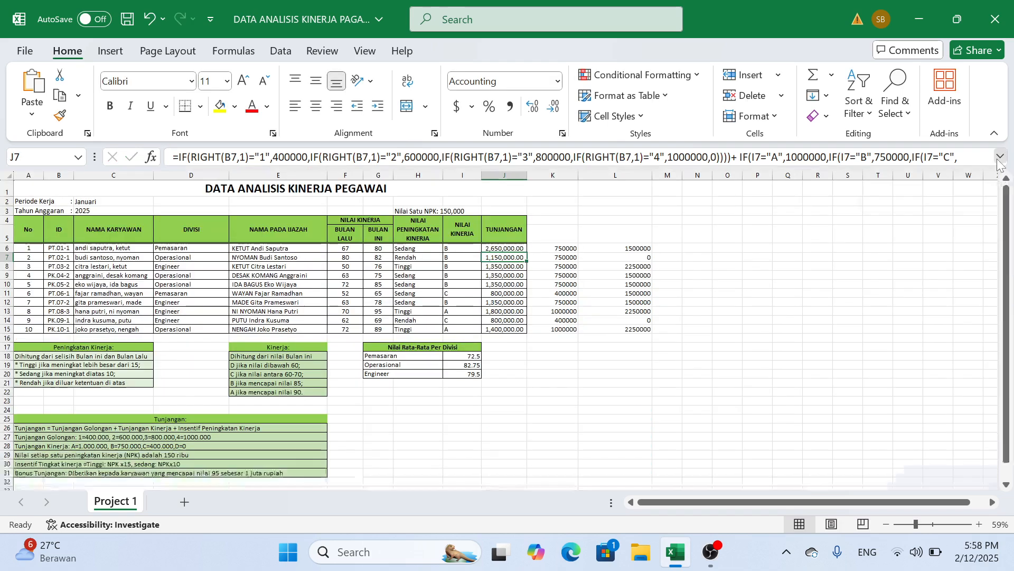
left_click(501, 245)
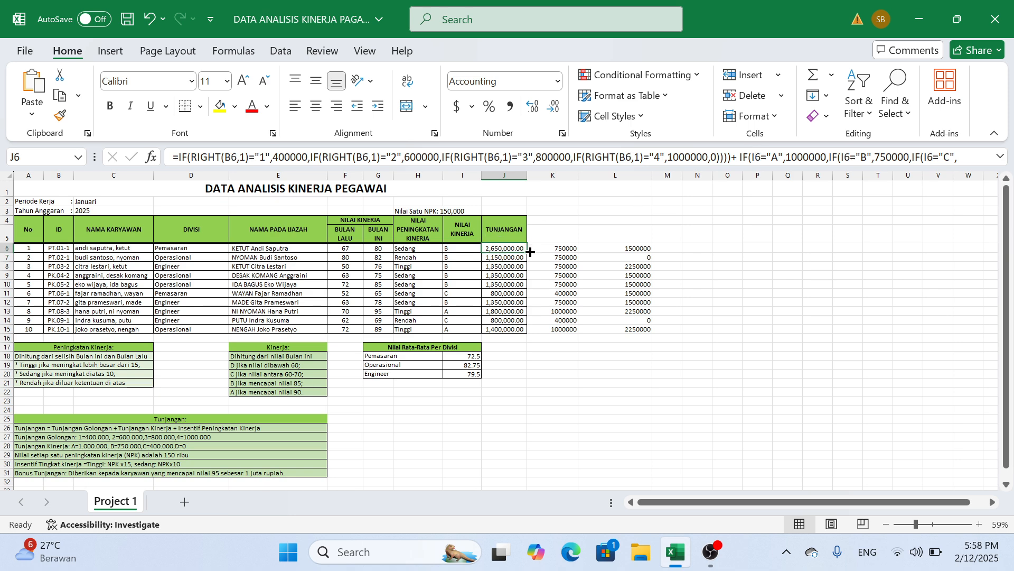
double_click(526, 252)
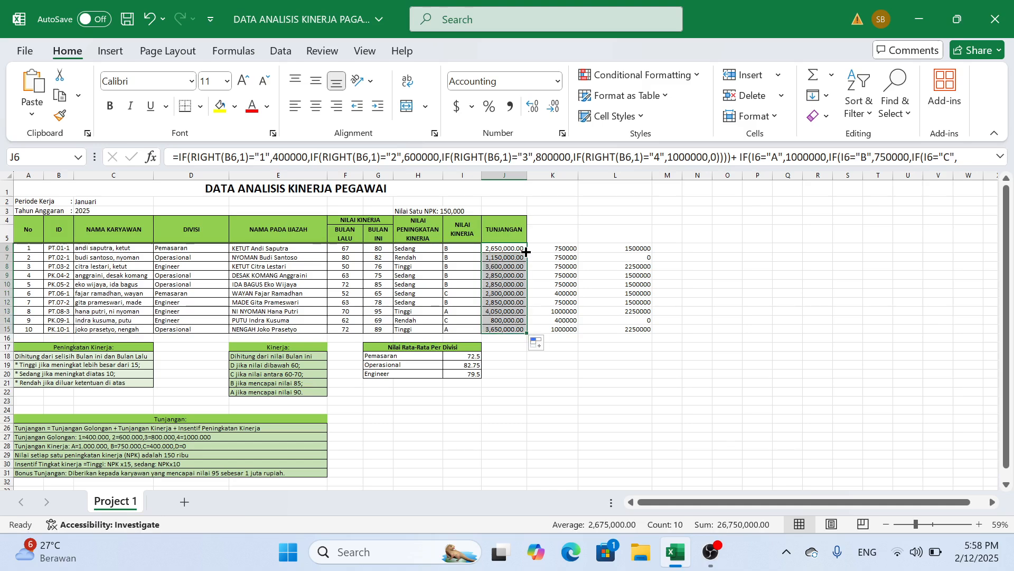
Step: Enter a bonus formula in M6 that returns 1000000 when G6>=95 and 0 otherwise
left_click(671, 248)
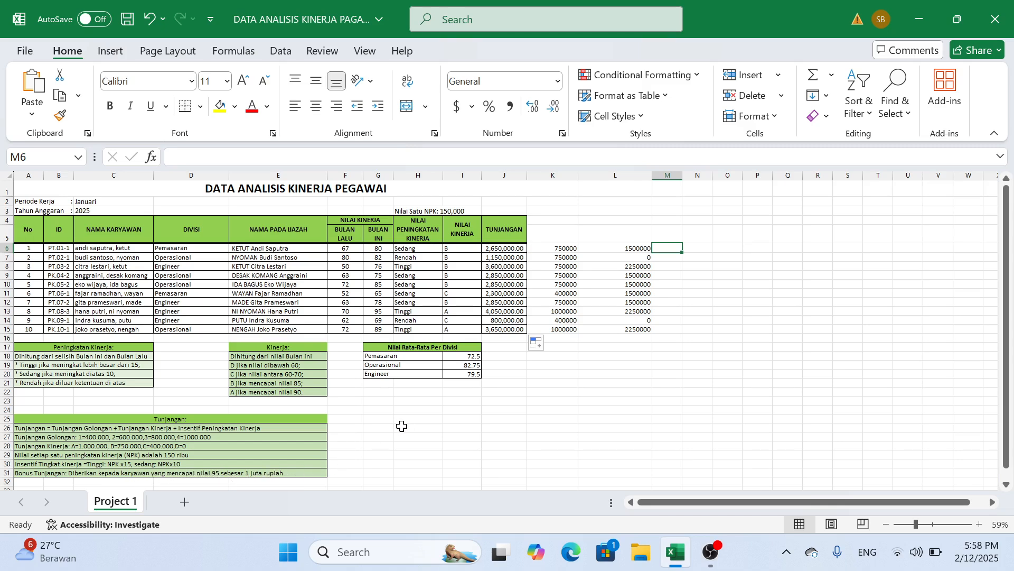
type("=if")
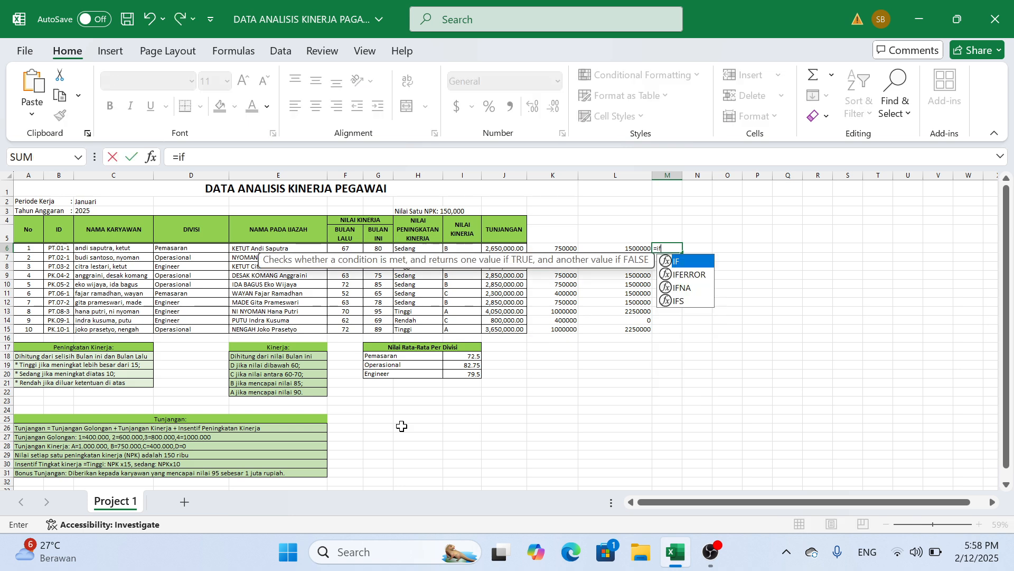
type("(")
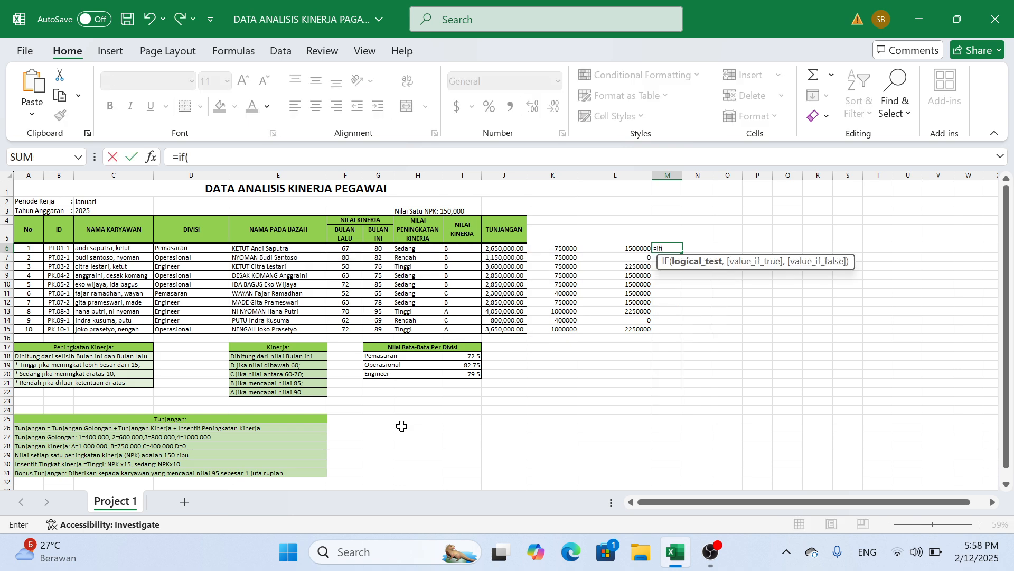
left_click(377, 248)
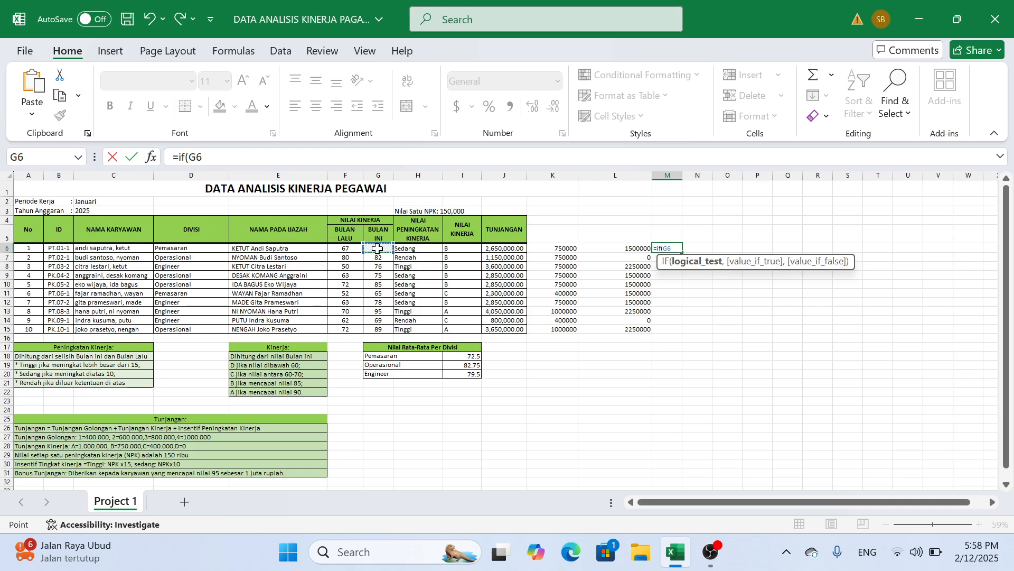
type(">=")
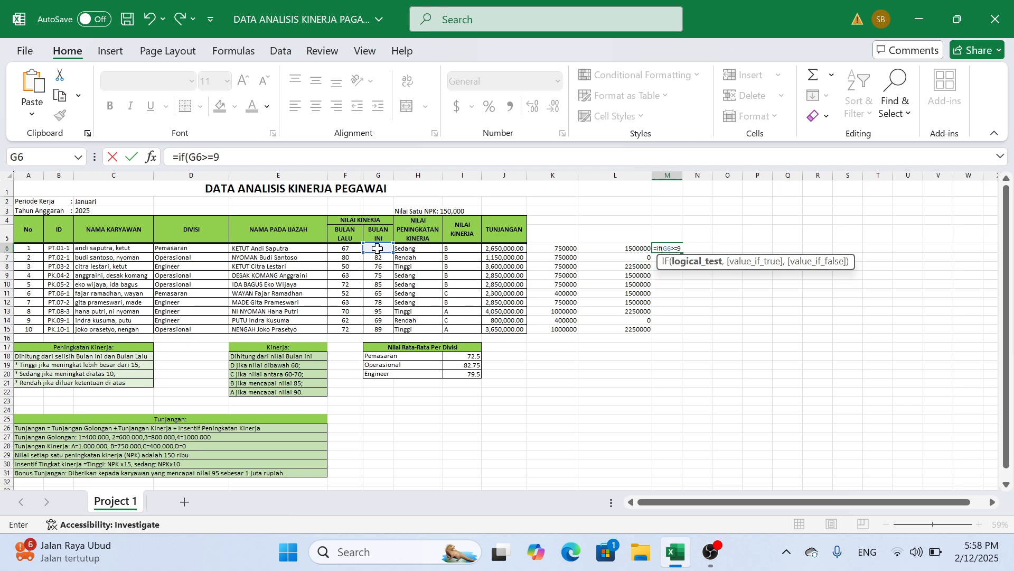
type("95,")
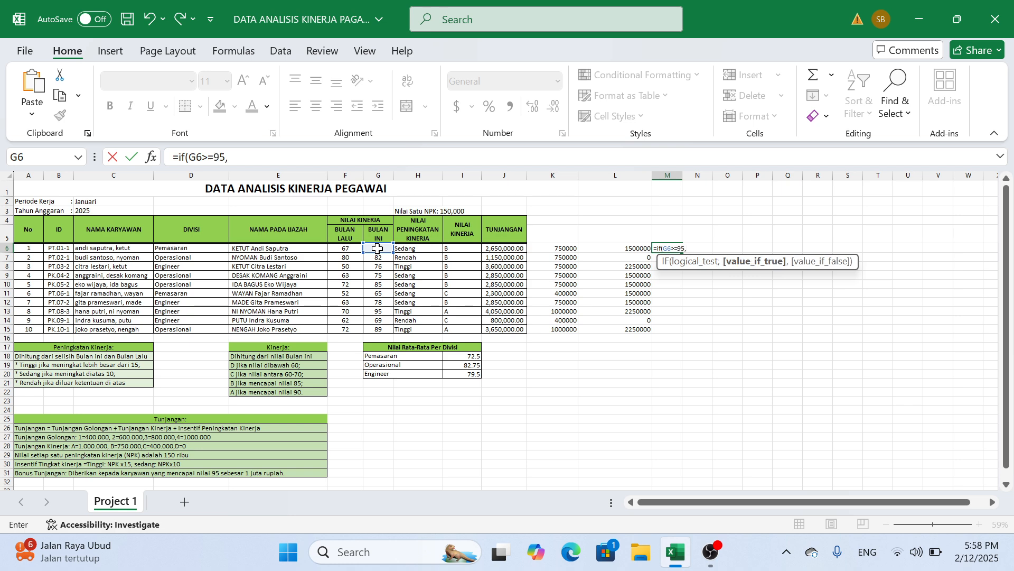
type("10000")
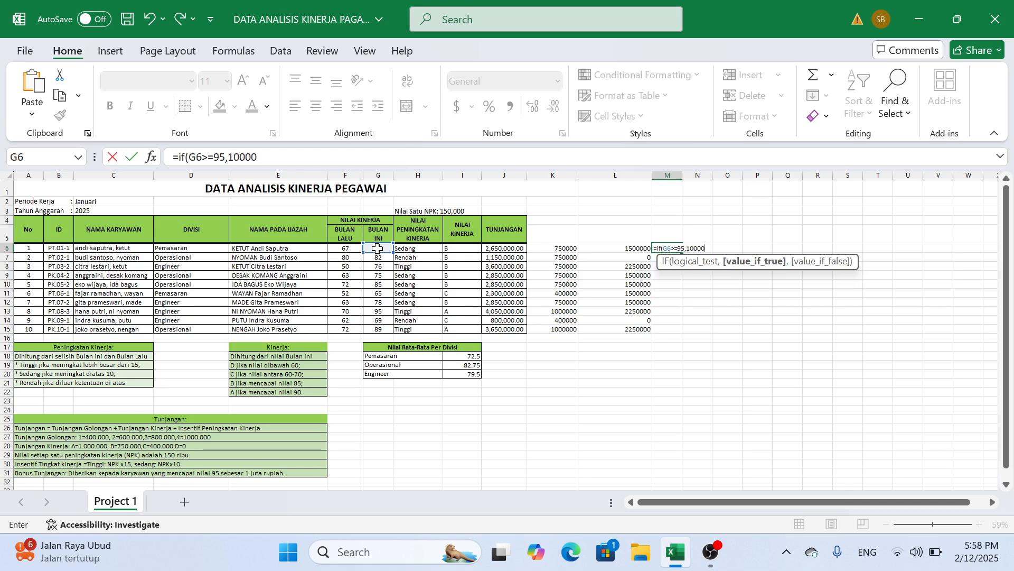
type("00,)")
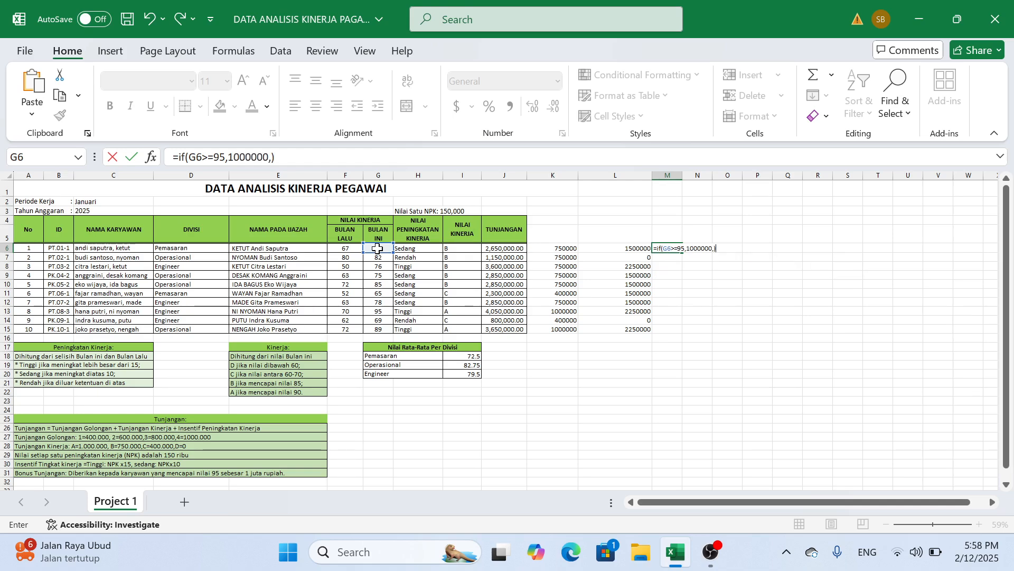
key("BackSpace")
type("0)")
key("Return")
Step: Fill the M6 bonus formula down to M15 and check the bonus against this month's score in row 13
left_click(674, 248)
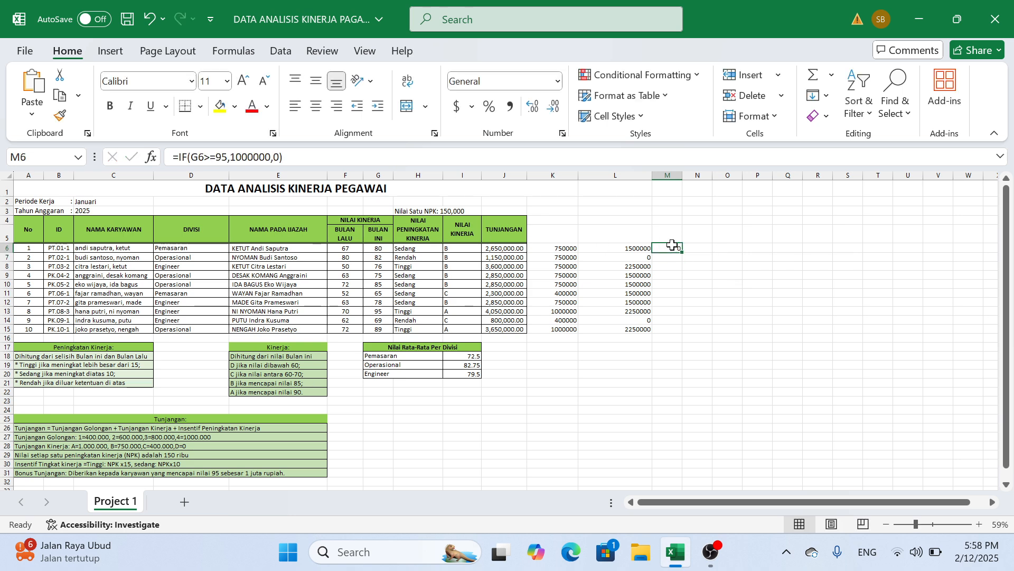
double_click(686, 252)
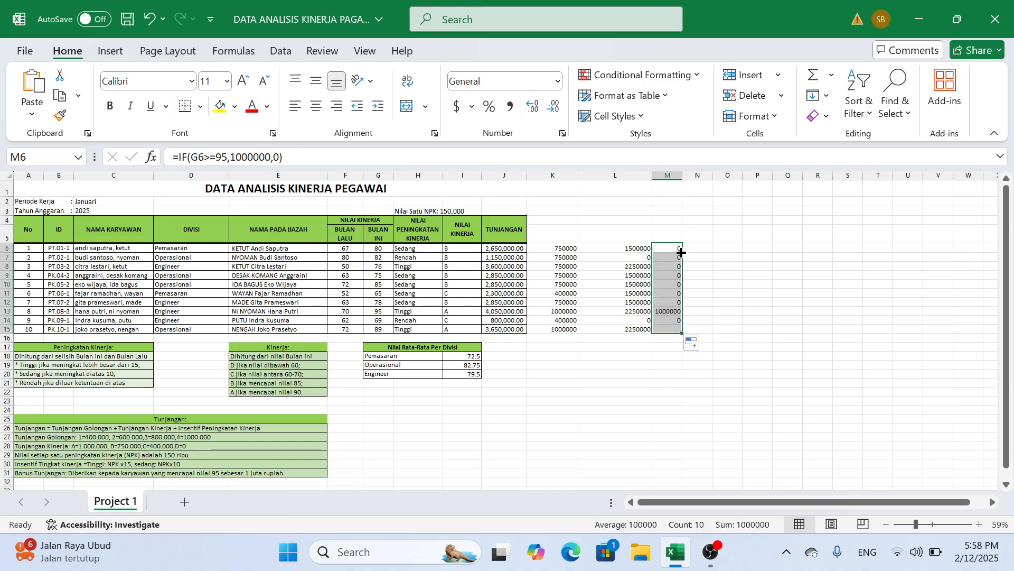
left_click(5, 311)
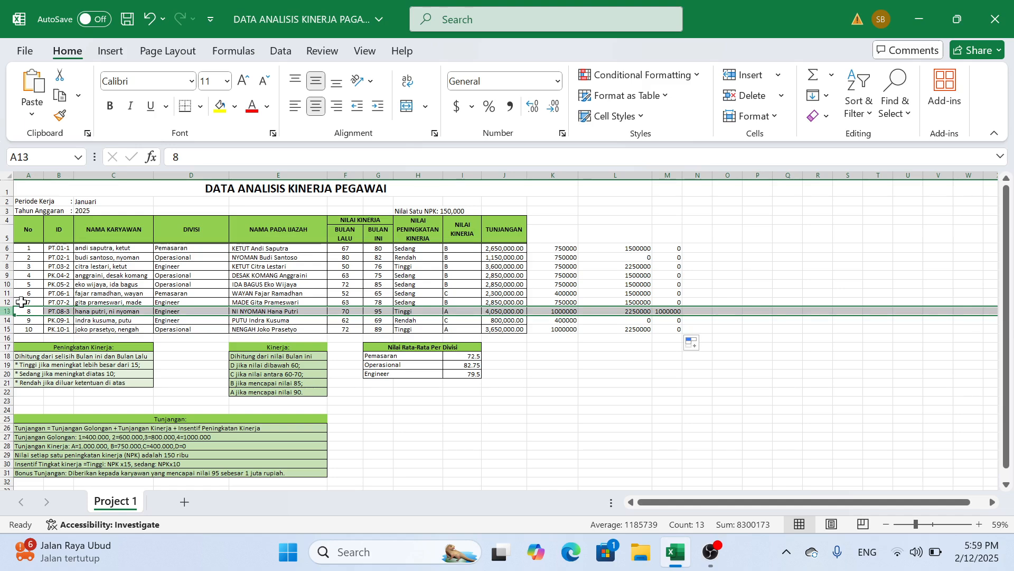
Step: Test the bonus formula by changing the score in G6 to 98, and undo the change
left_click(383, 249)
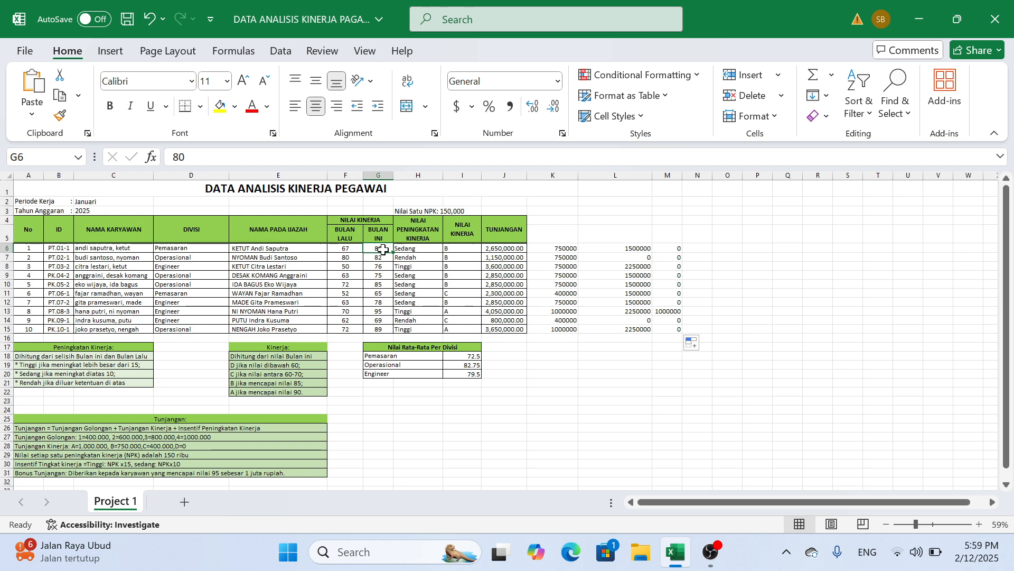
type("98")
key("Return")
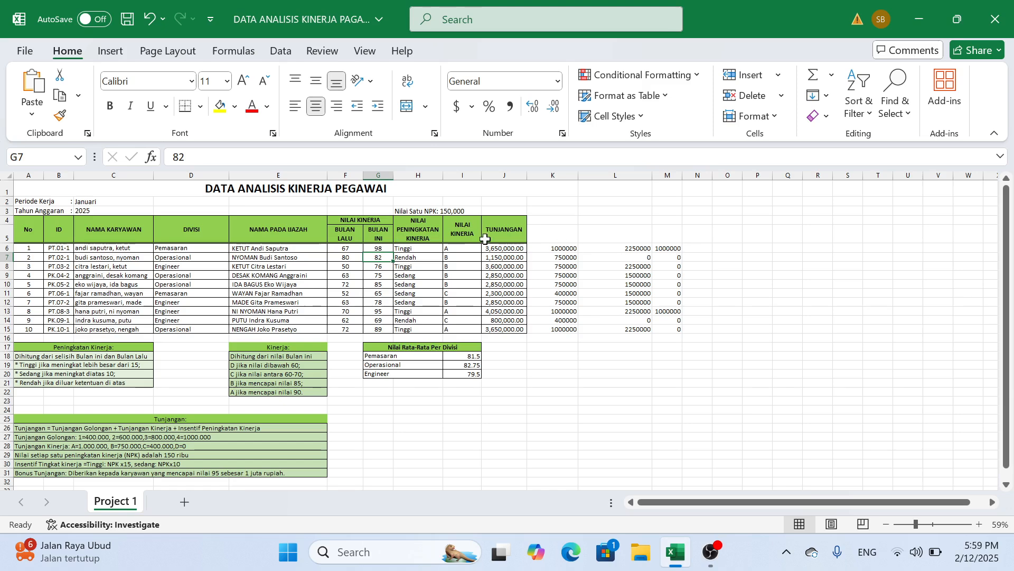
left_click(373, 246)
key("ctrl+z")
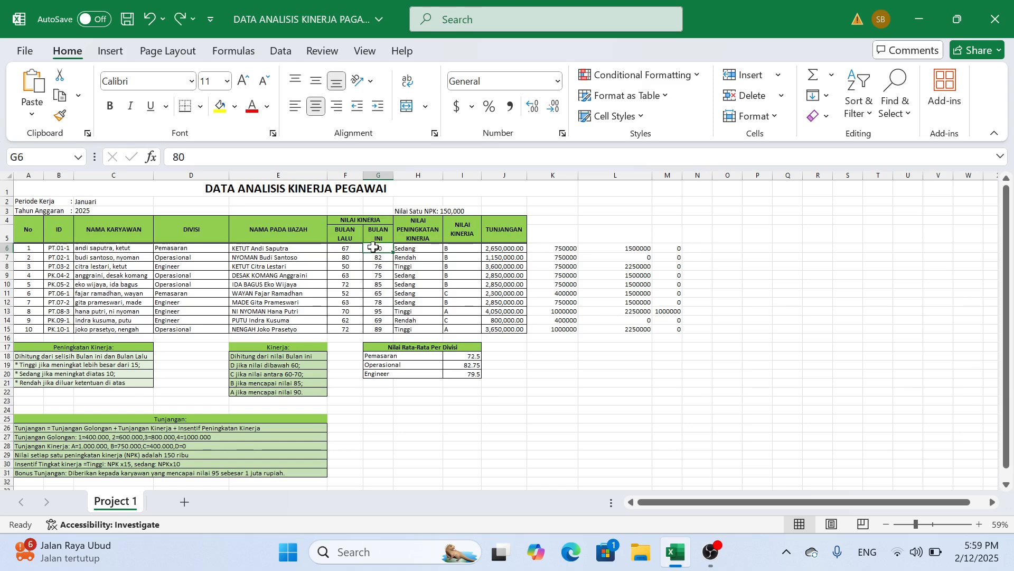
Step: Copy M6's IF expression without its equals sign and append it to J6's allowance formula with a plus sign
left_click(669, 250)
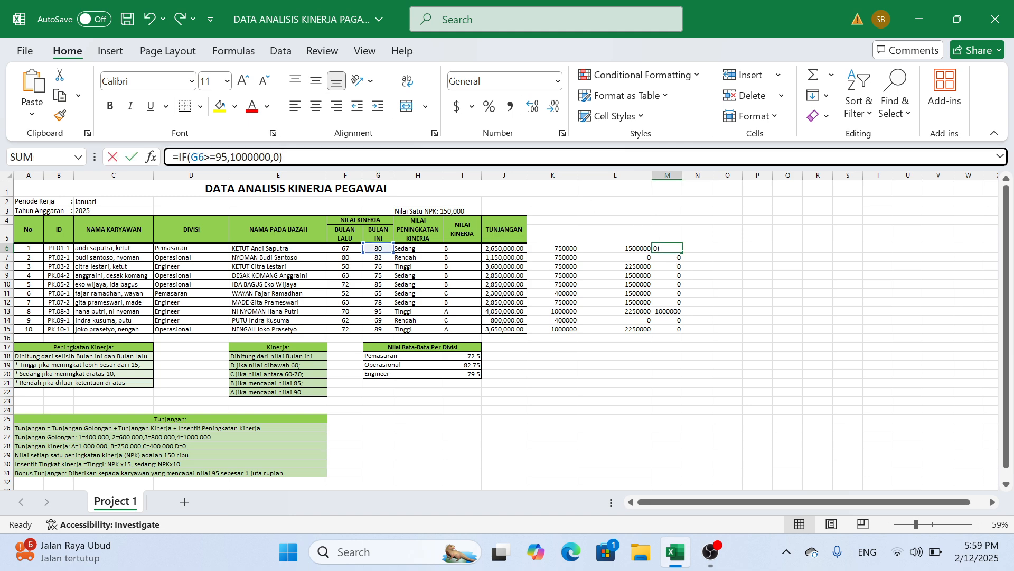
left_click_drag(283, 157, 179, 157)
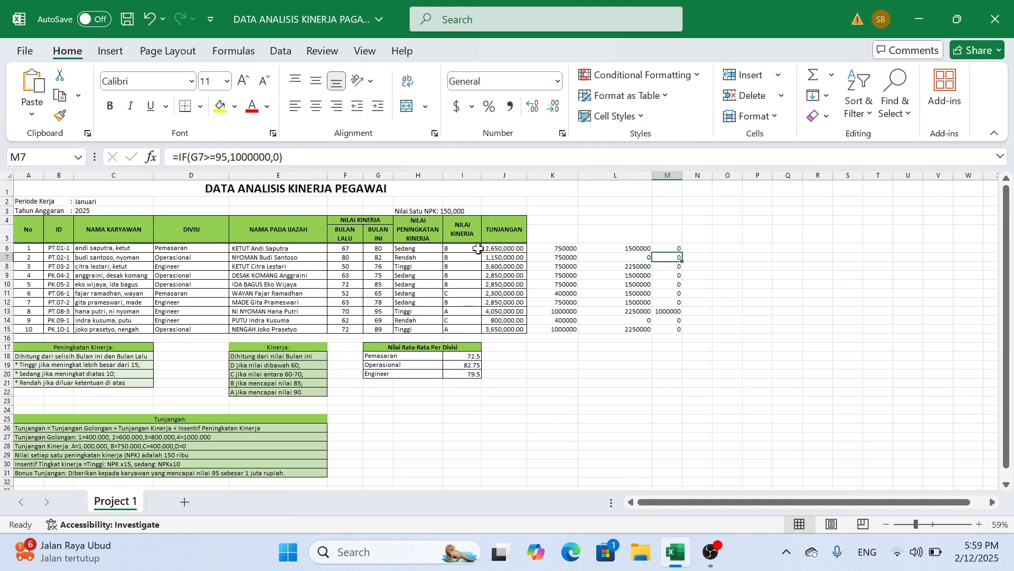
key("Return")
left_click(501, 248)
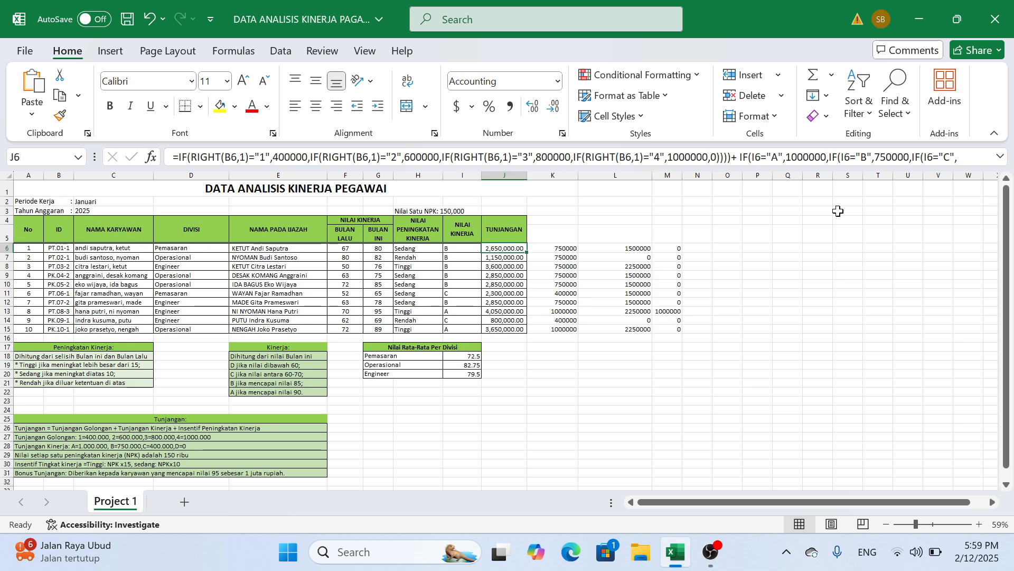
left_click(1000, 157)
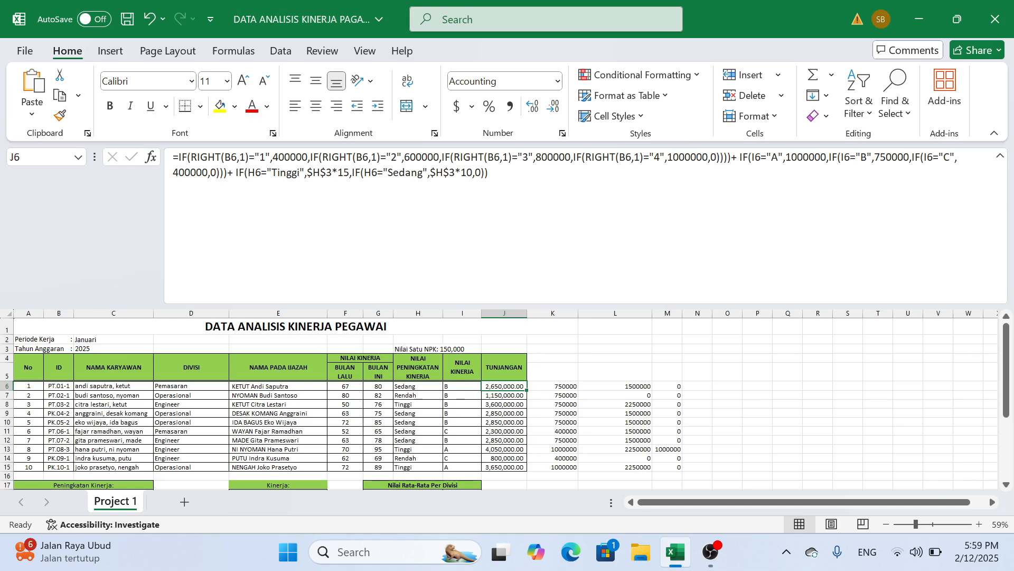
left_click(490, 174)
type("+")
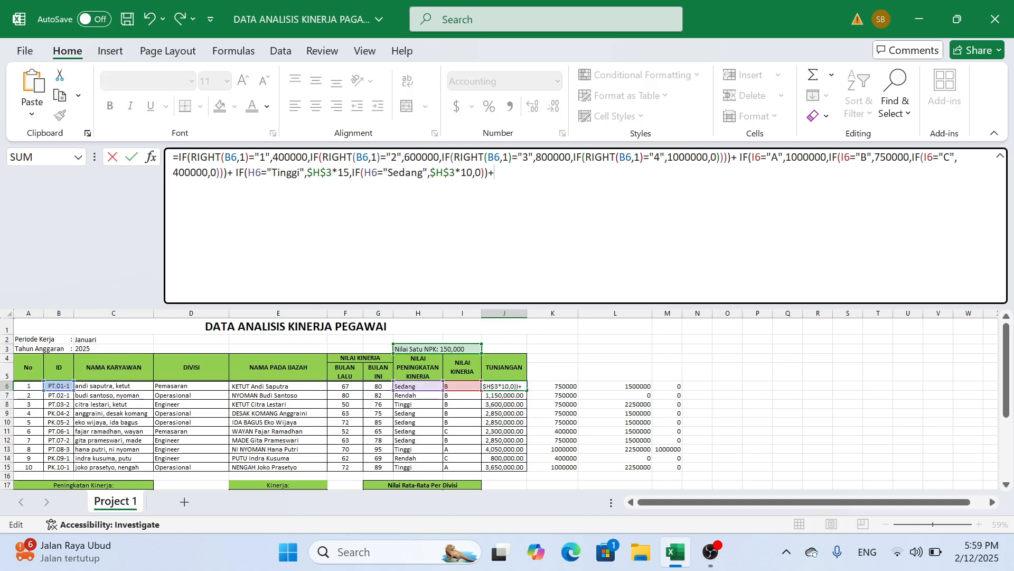
type(" IF(G6>=95,1000000,0)")
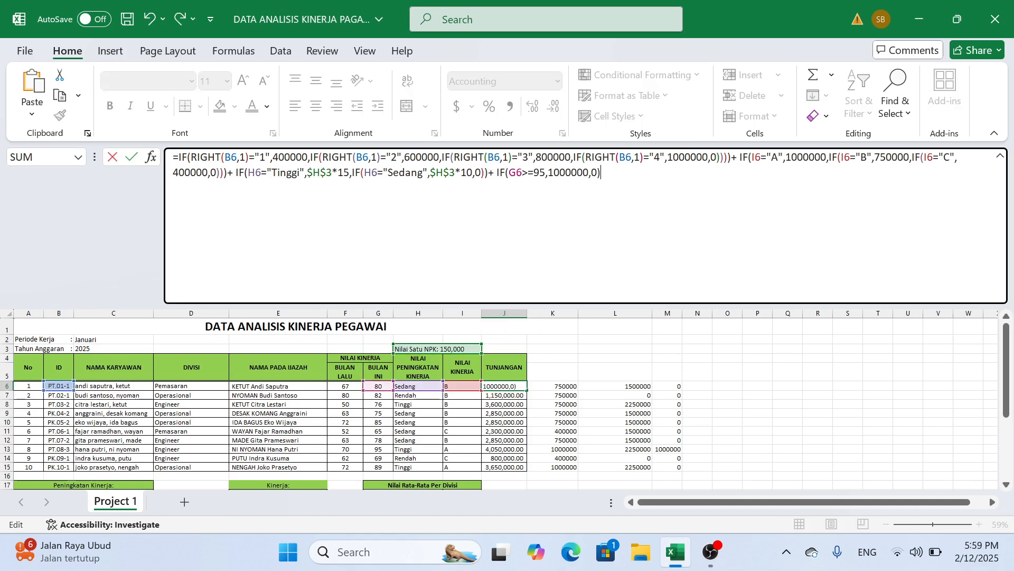
key("Return")
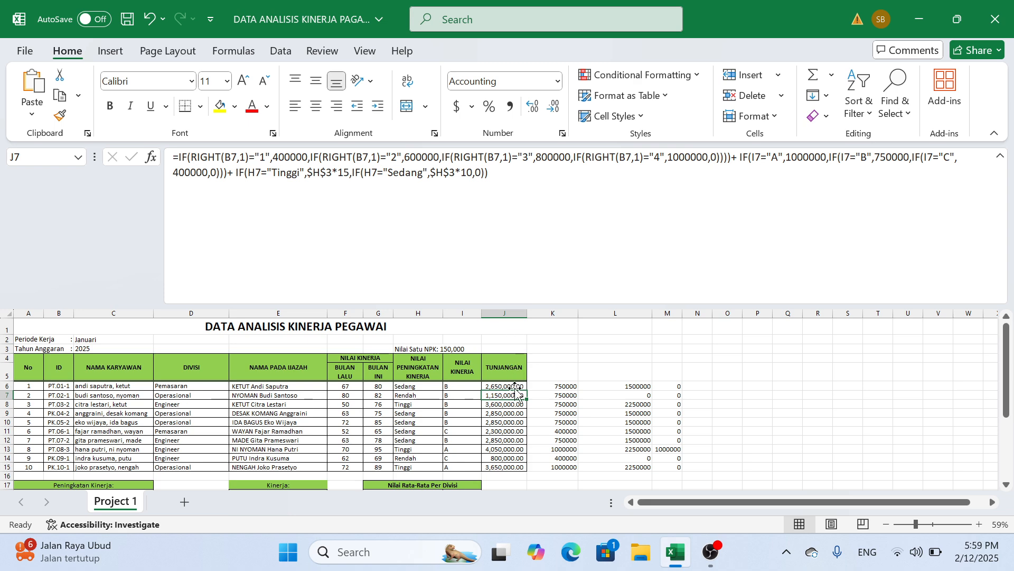
Step: Fill J6's allowance formula with the added bonus down to J15 and review the completed sheet
left_click(1001, 158)
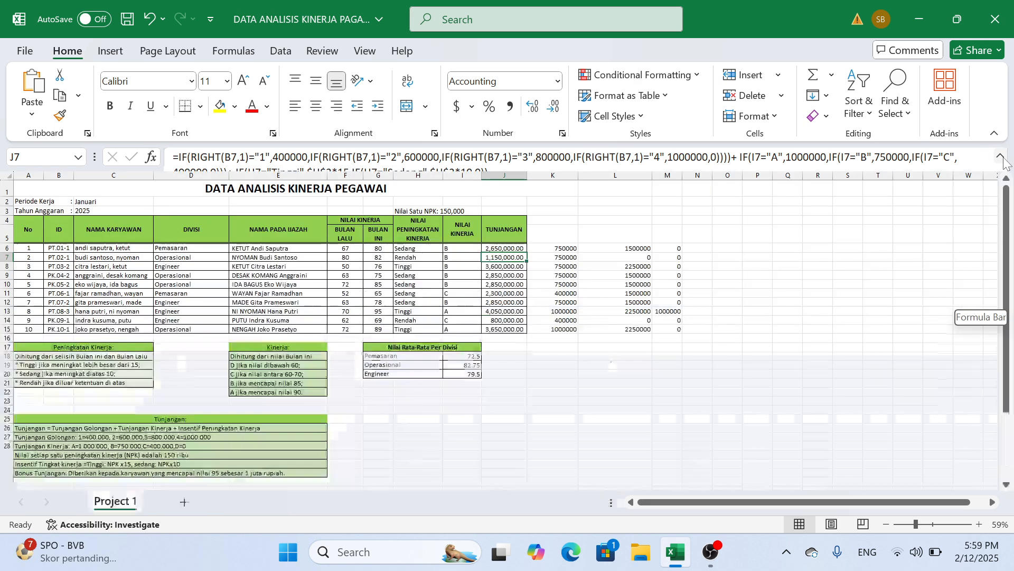
left_click(510, 247)
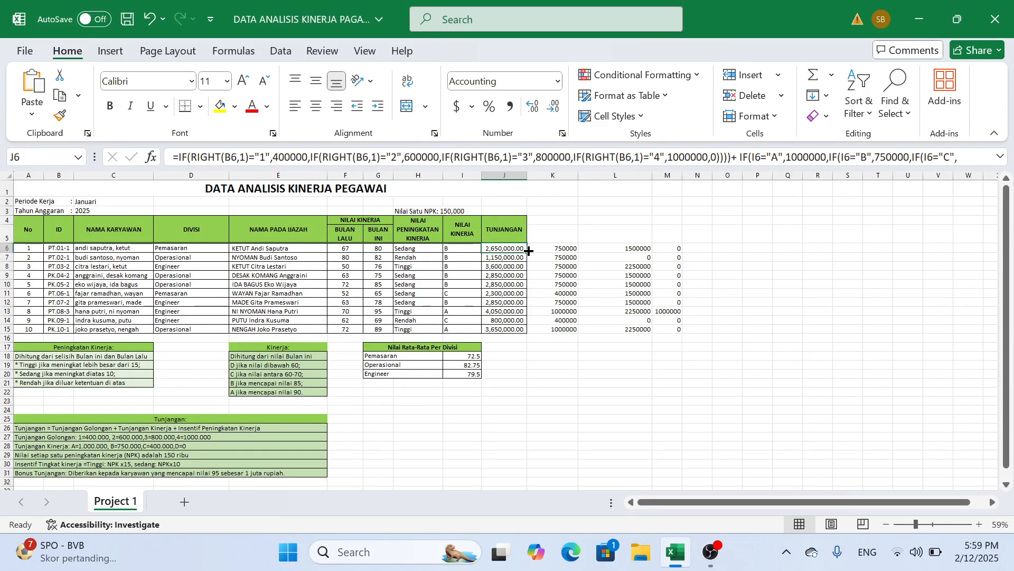
double_click(526, 254)
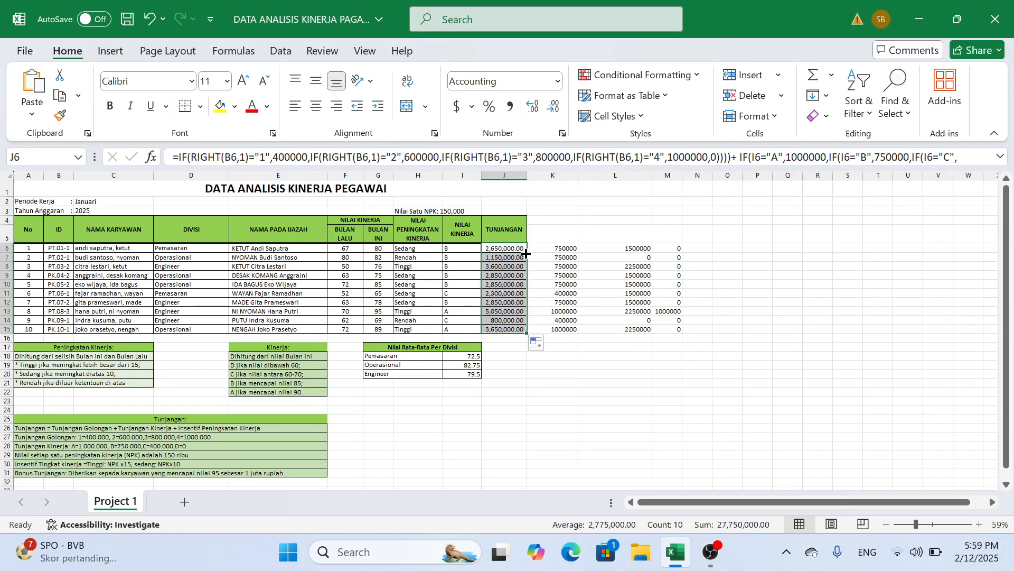
scroll(425, 304, "down", 2)
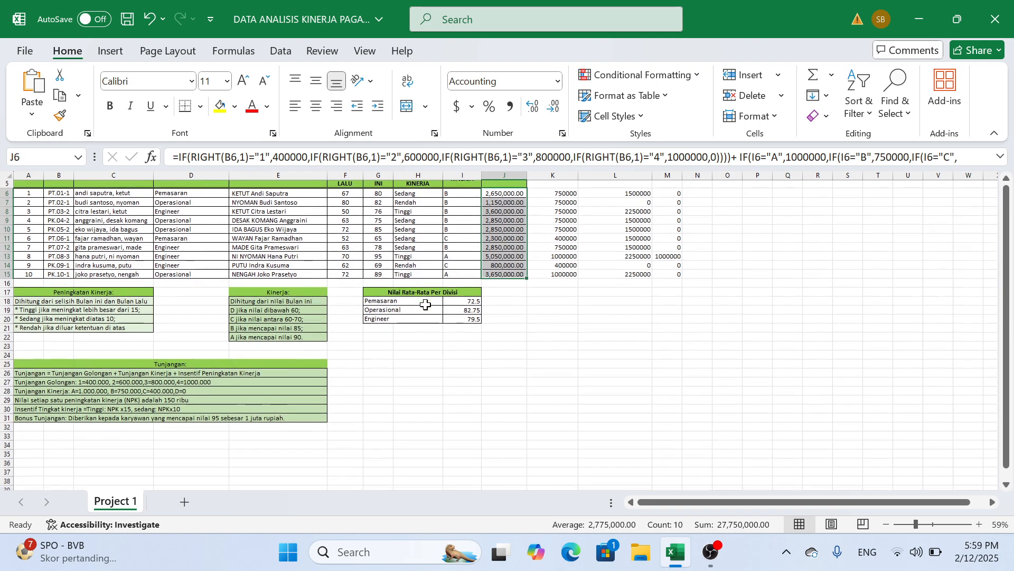
scroll(425, 302, "up", 2)
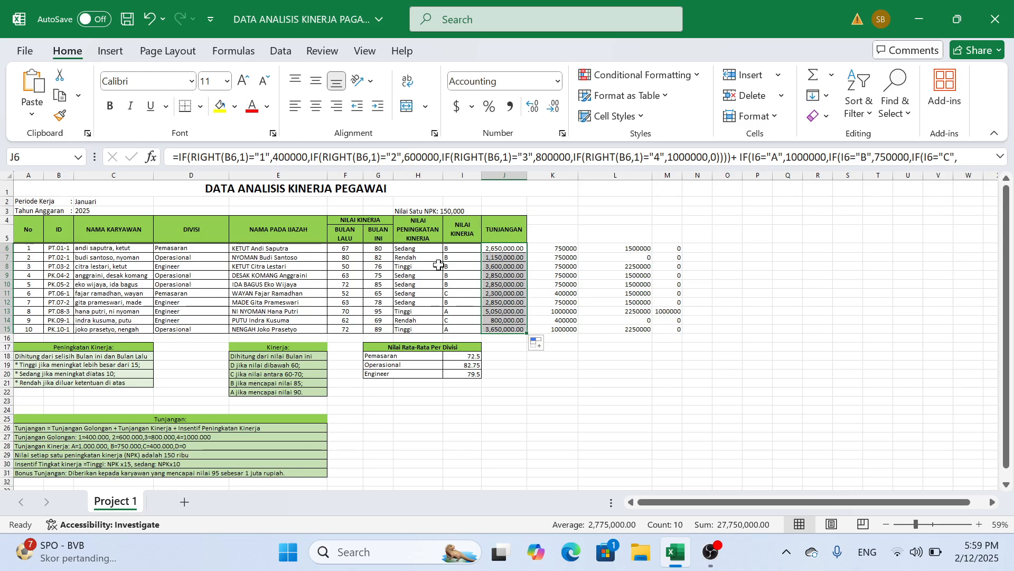
left_click(623, 345)
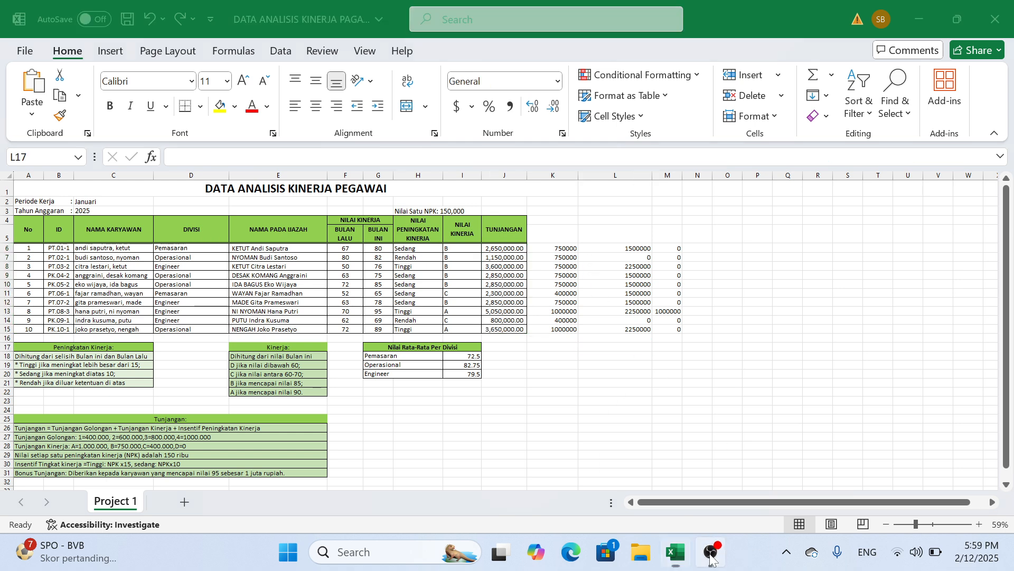